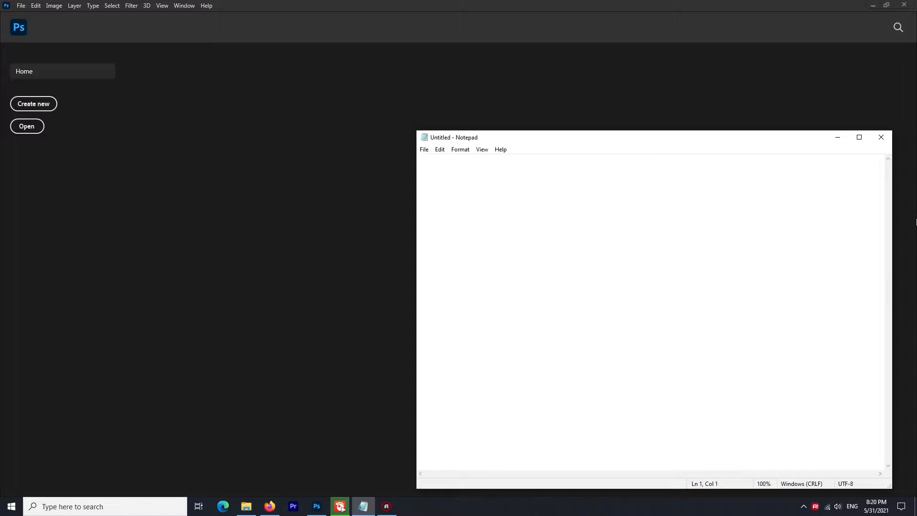
Write the greeting "สวัสดีครับ ทุกคน" as the first line of the empty note.
text(1;y)
key(BackSpace)
key(BackSpace)
key(BackSpace)
key(alt+shift)
text(สวัส)
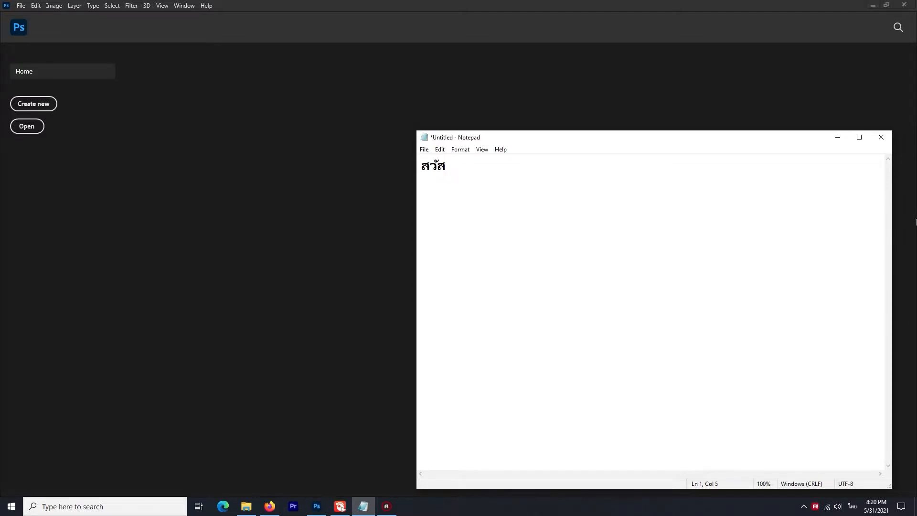
text(ดีครับ)
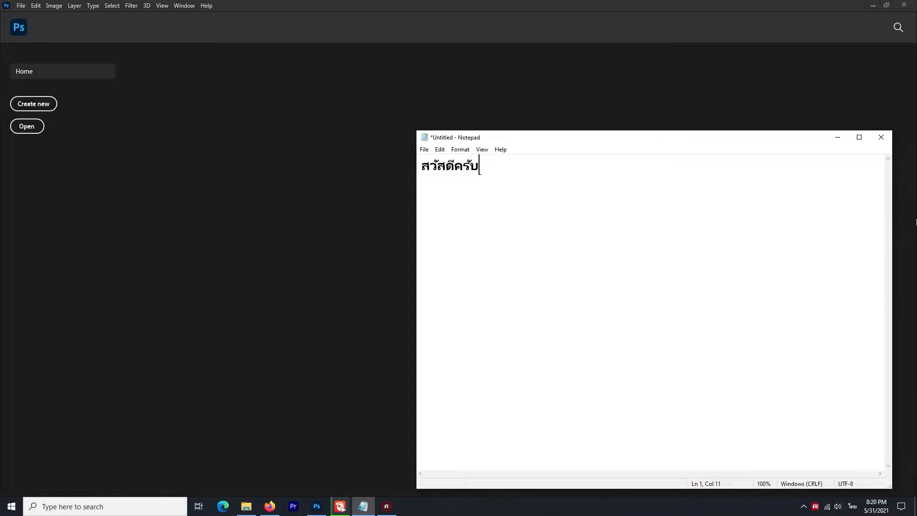
text( ทุกคน )
text(วันน)
text(ี้)
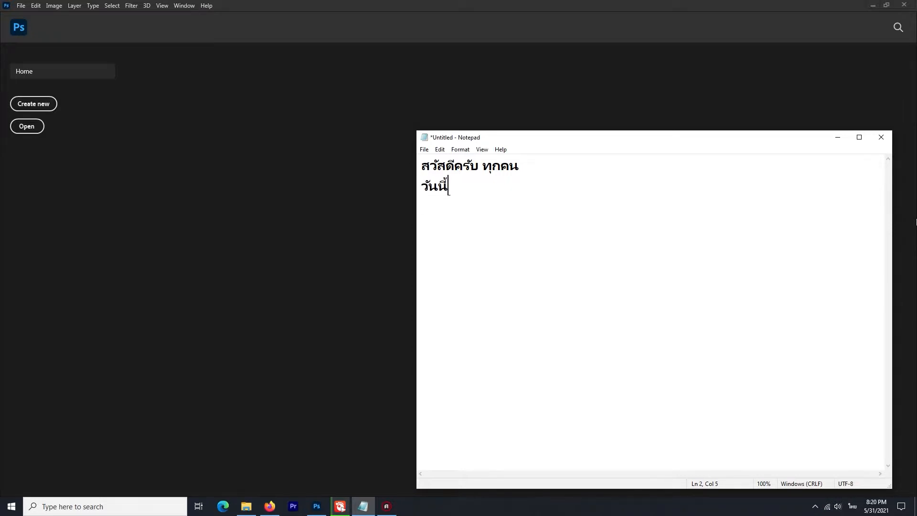
key(BackSpace)
key(BackSpace)
key(BackSpace)
key(BackSpace)
key(BackSpace)
key(BackSpace)
key(BackSpace)
key(BackSpace)
text(ใน)
key(BackSpace)
key(BackSpace)
Add a second line reading "ในคลิปนี้ผมก็จะมาสอนทไ ป้ายไวนิลแบบง่ายกันนะครับ".
key(Return)
text(ในคลิปนี้ผมก็)
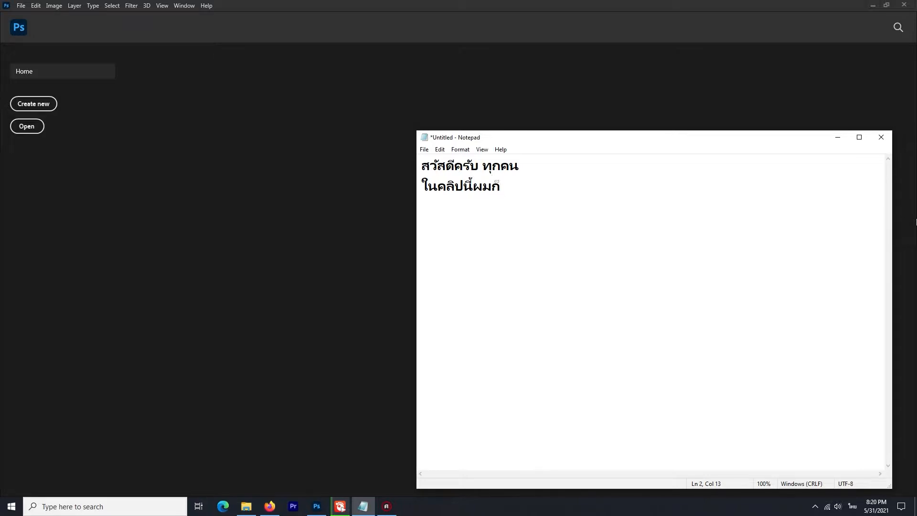
text(จะมาสอนท)
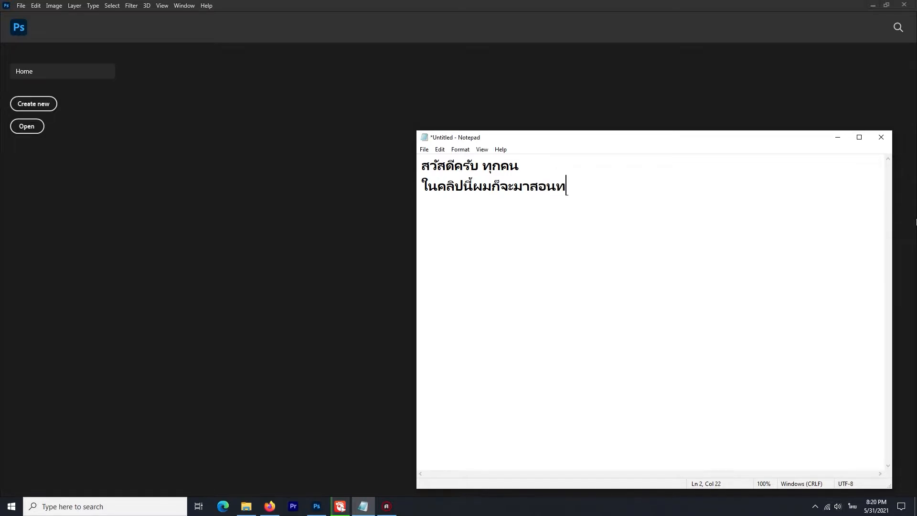
text(ไ ป้ายไวนิลแ)
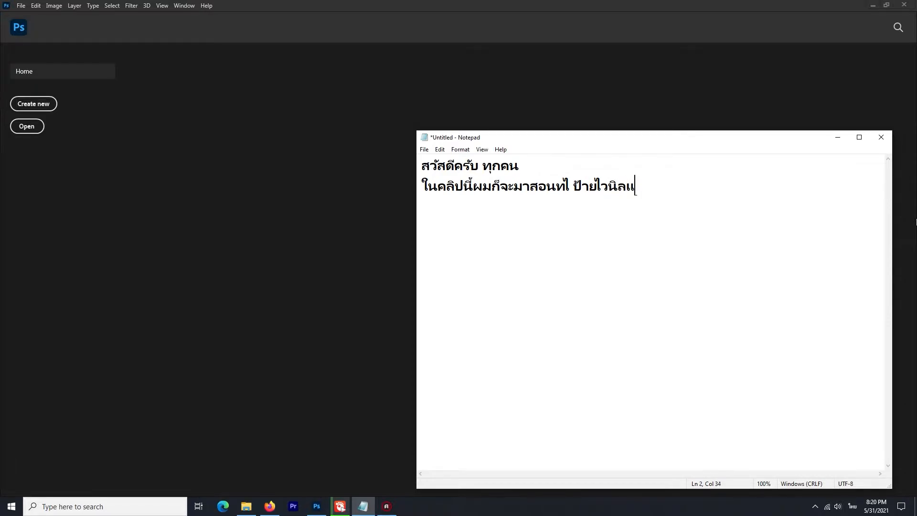
text(บบง่ายกันนะครับ )
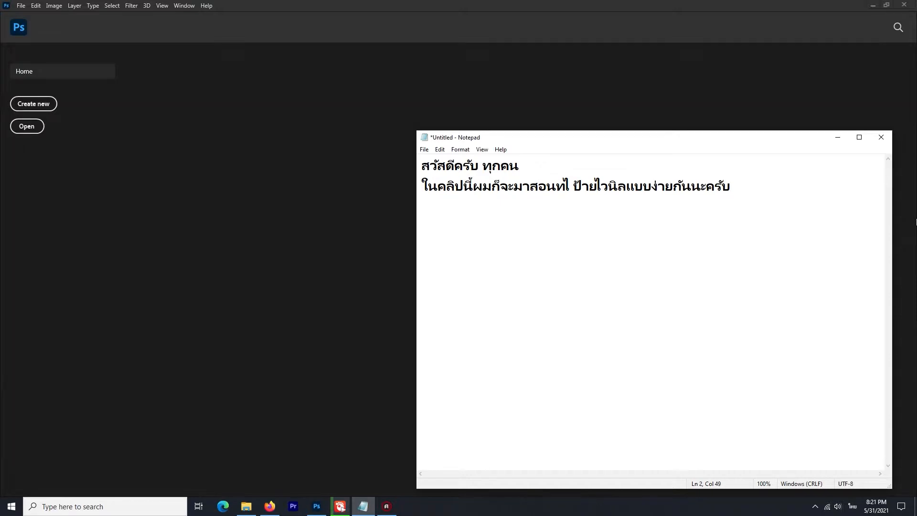
Add a third line reading "ในช่วงโควิด แบบนี้ ป้ายใส่แมสเป็นที่นิยมมากเรามา".
text(ในช่วง)
key(grave)
text(F)
key(BackSpace)
key(grave)
text(โควิด แบบนี้)
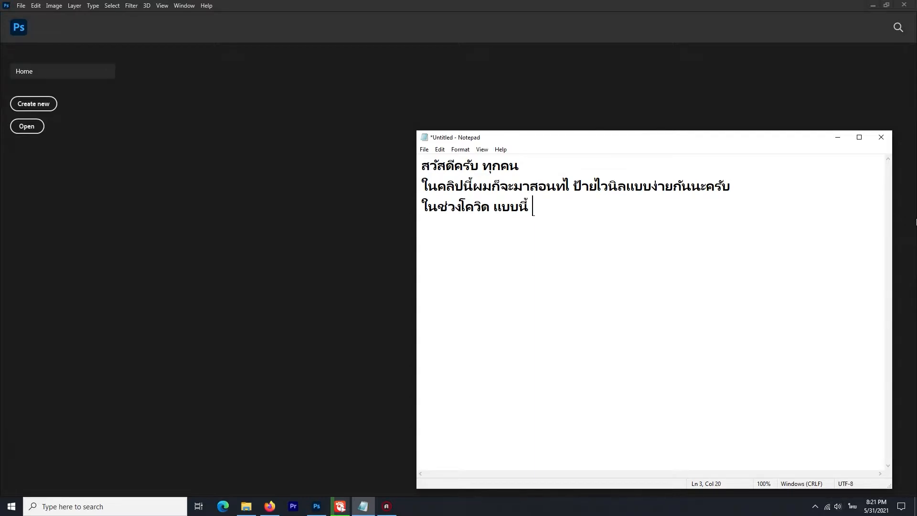
text( ป้ายใส่แมส)
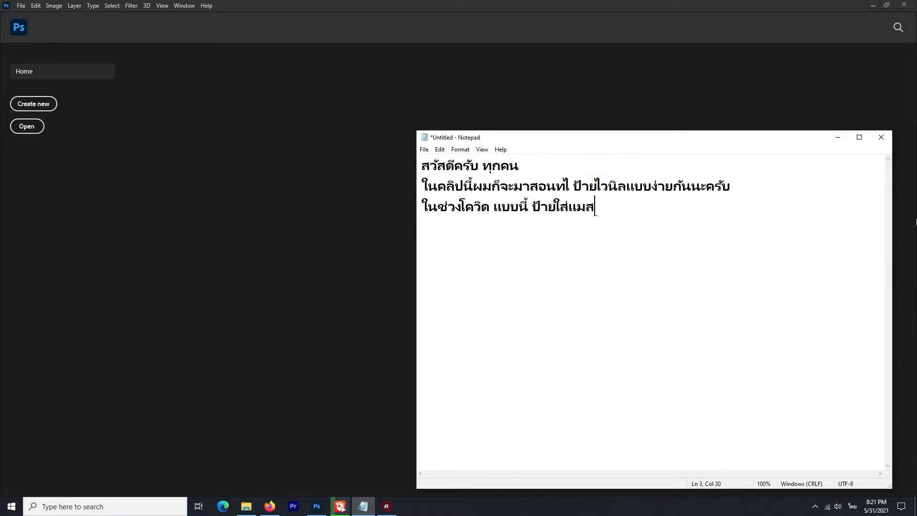
text(เป็นที่นิยมมากเรามา)
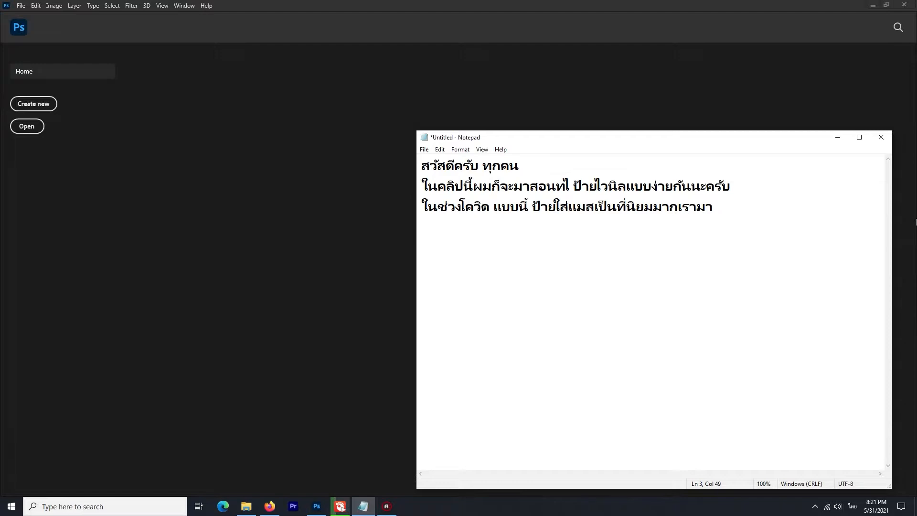
Add a fourth line reading "ทำป้ายแบบง่ายๆกันดีกว่าครับ".
key(Return)
text(ทำป้ายแบบง่า)
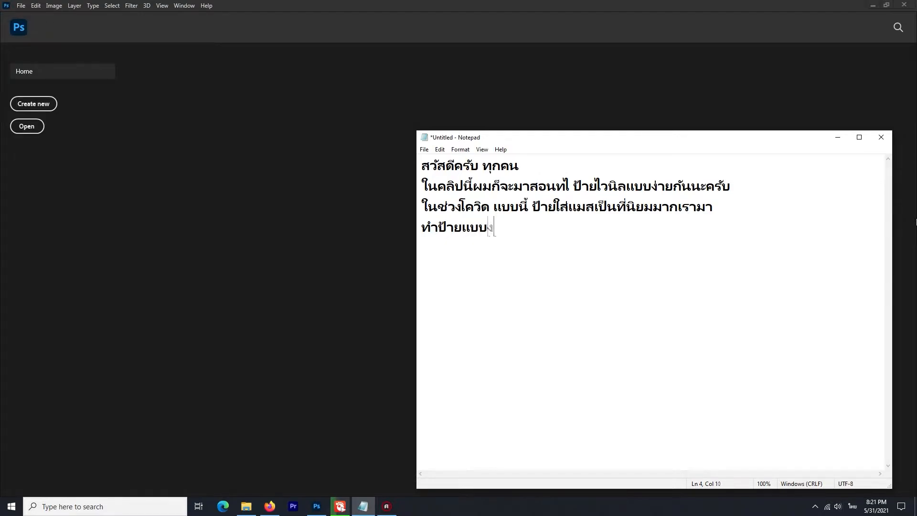
text(ยๆกันดีกว่าครับ)
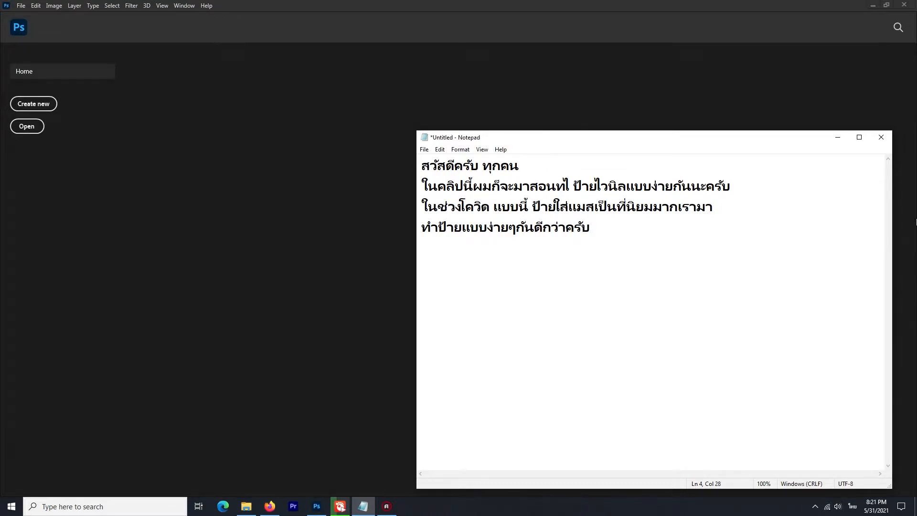
Add a fifth line reading "ก่อนอื่นเราต้องกำหนด ขนาดป้ายกันก่อน".
key(Return)
text(ก่อนเ)
key(BackSpace)
text(อื่นเราต้องกำหนด)
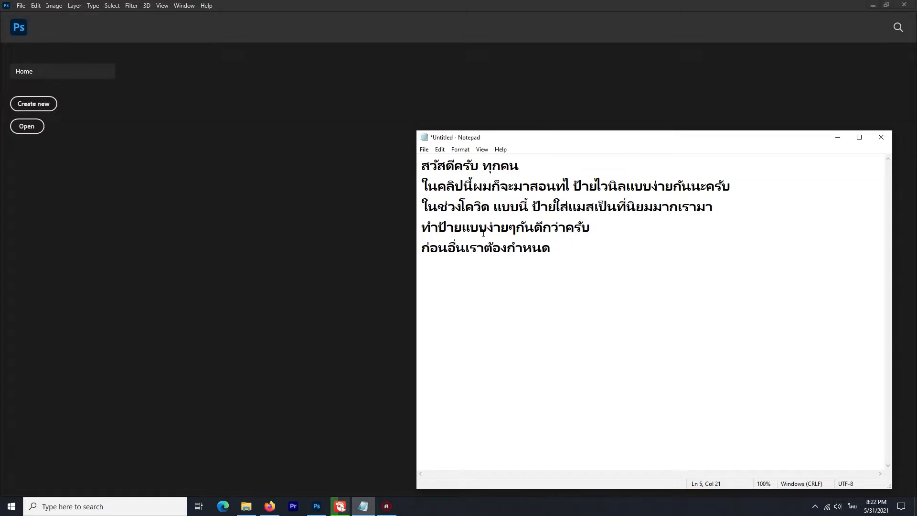
text( ขนาดป้ายกันก่อน )
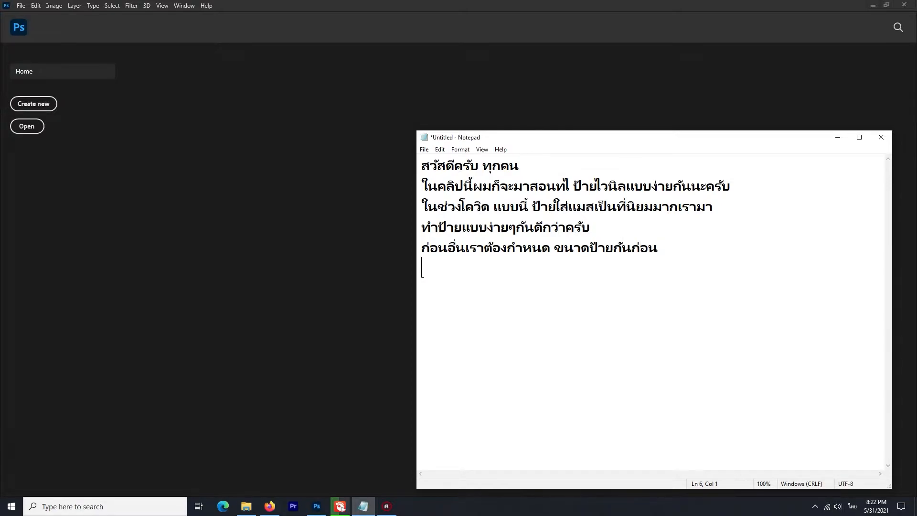
State the sign size on a new line as "ผมจะใช้ขนาด 1 เมตร คูณ 50 CM".
text(ผมจะใช้ขนาด)
key(alt+shift)
text(1 )
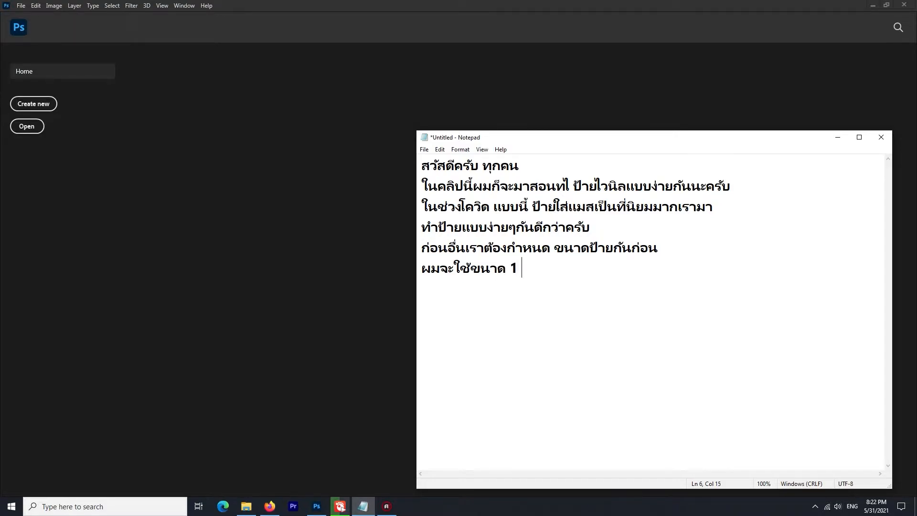
text(c,9)
key(BackSpace)
key(BackSpace)
key(BackSpace)
key(BackSpace)
key(alt+shift)
text(เมตร คูณ 50 )
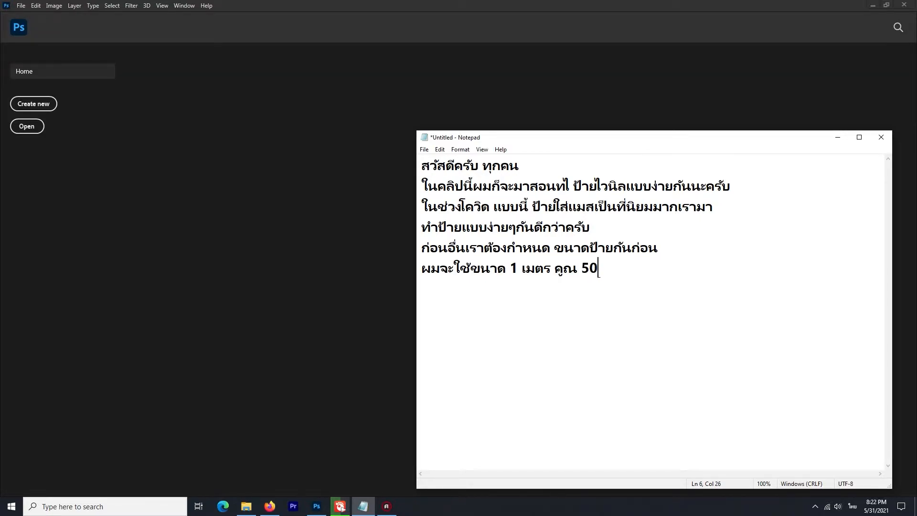
text(แ)
key(BackSpace)
key(grave)
text(CM)
Insert the word "ยาว" before "1 เมตร" in the size line.
key(Left)
key(Left)
key(Left)
key(Left)
key(Left)
key(Left)
key(Left)
key(Left)
key(Left)
key(Left)
key(Left)
key(Left)
key(Left)
key(Left)
key(Left)
key(Left)
key(Left)
key(Left)
key(Left)
key(Left)
key(Left)
key(Right)
key(Right)
key(Right)
key(Right)
text(1^')
key(BackSpace)
key(BackSpace)
key(BackSpace)
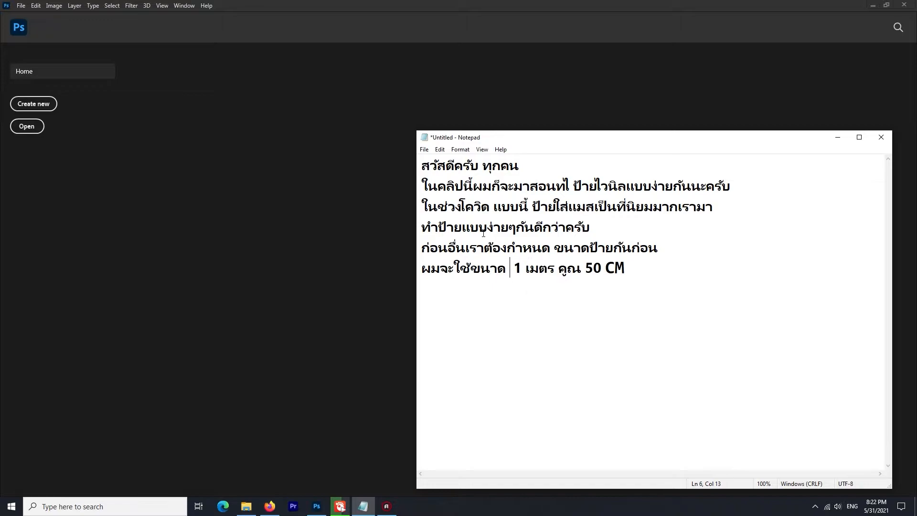
key(grave)
text(ส)
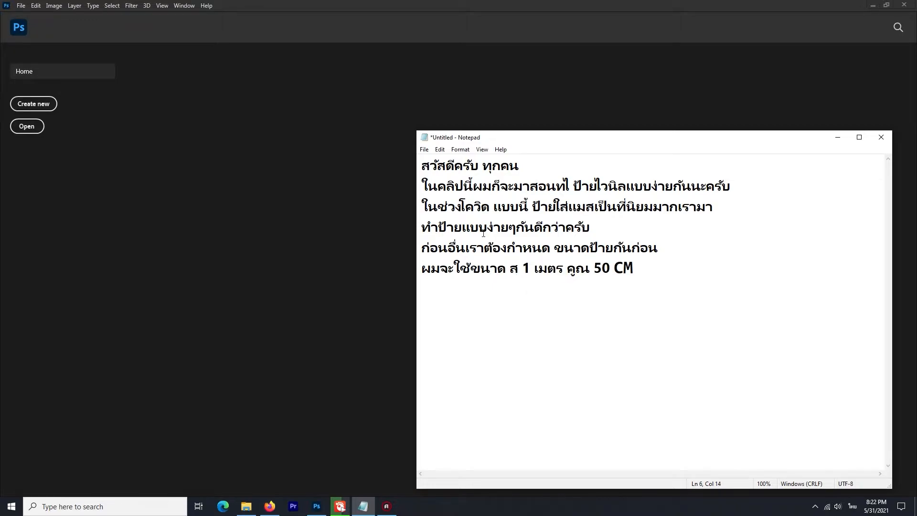
key(BackSpace)
text(ยาว)
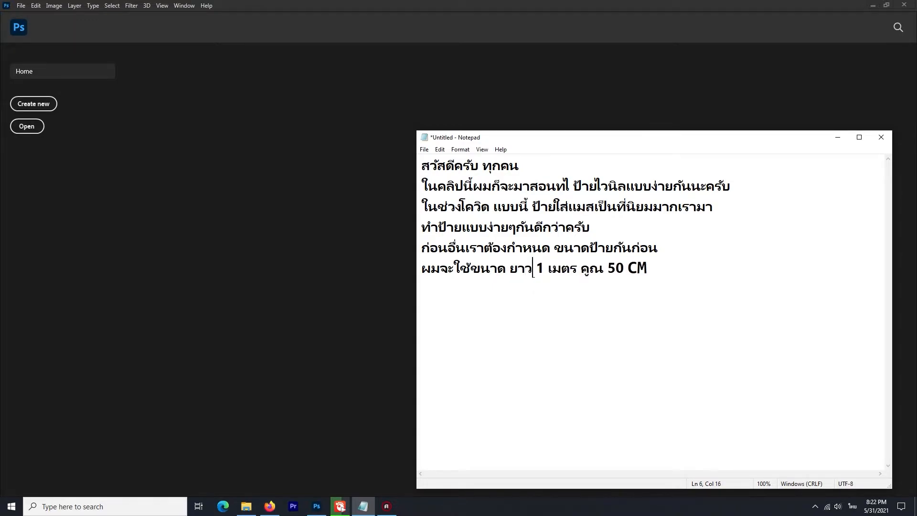
Insert the word "สูง" before "50 CM" in the size line and return to the end of the note.
key(Right)
key(Right)
key(Right)
key(Right)
key(Right)
key(Right)
key(Right)
key(Right)
key(Right)
key(Right)
text(สูง)
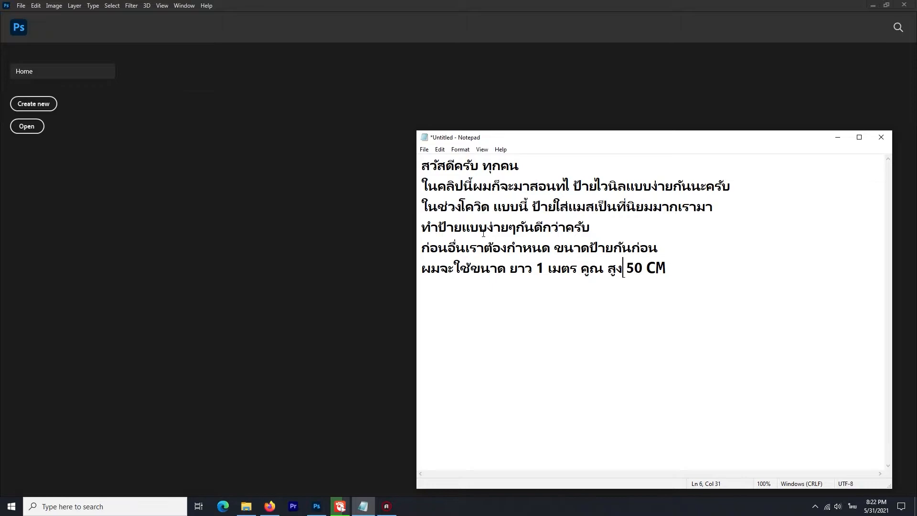
key(Right)
key(Right)
key(Right)
key(Right)
key(Right)
key(Right)
Start a new document in Photoshop, then bring Notepad back and move it clear of the document's preset details.
click(23, 6)
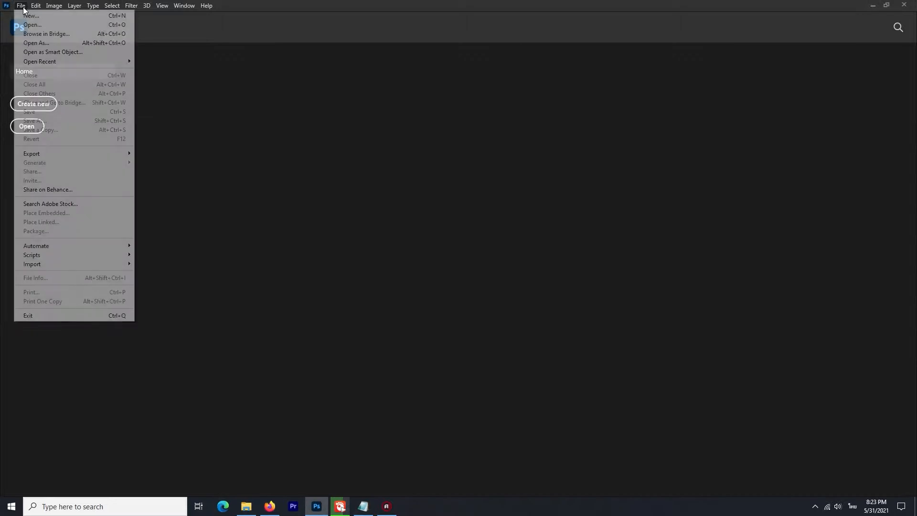
click(28, 16)
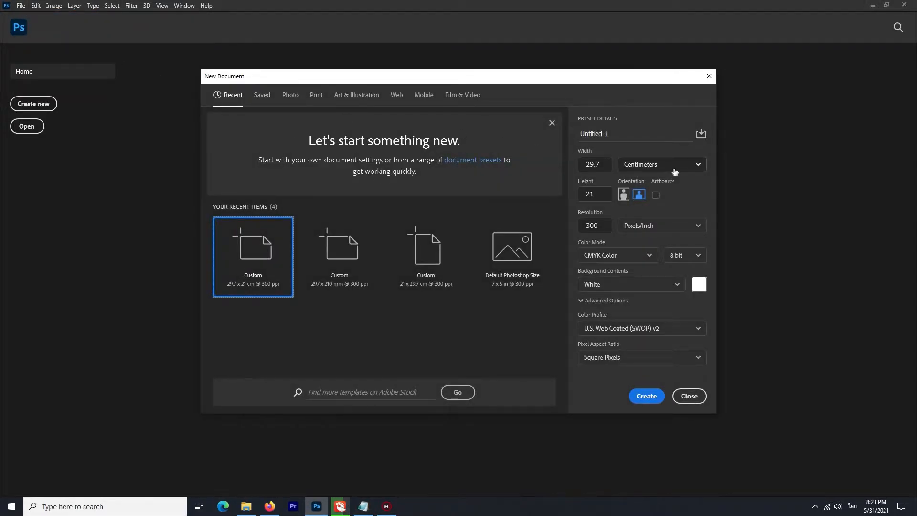
click(364, 506)
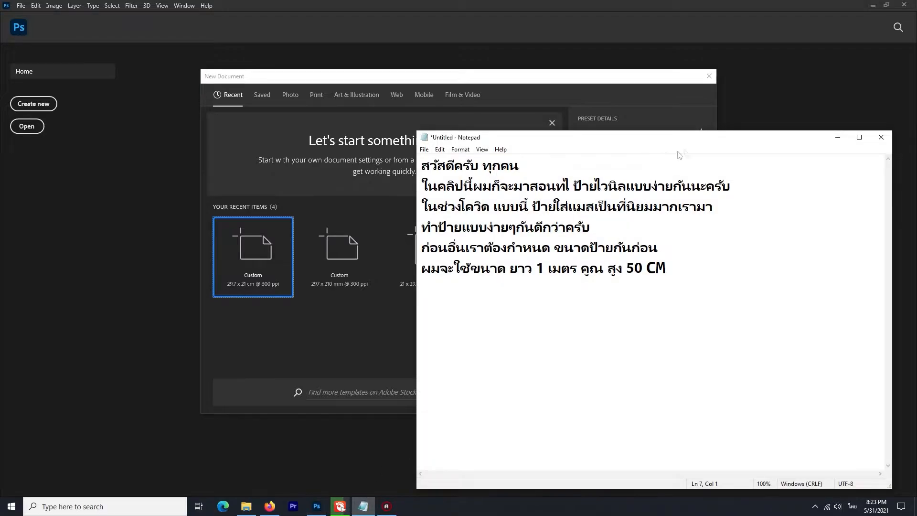
drag(651, 143, 279, 114)
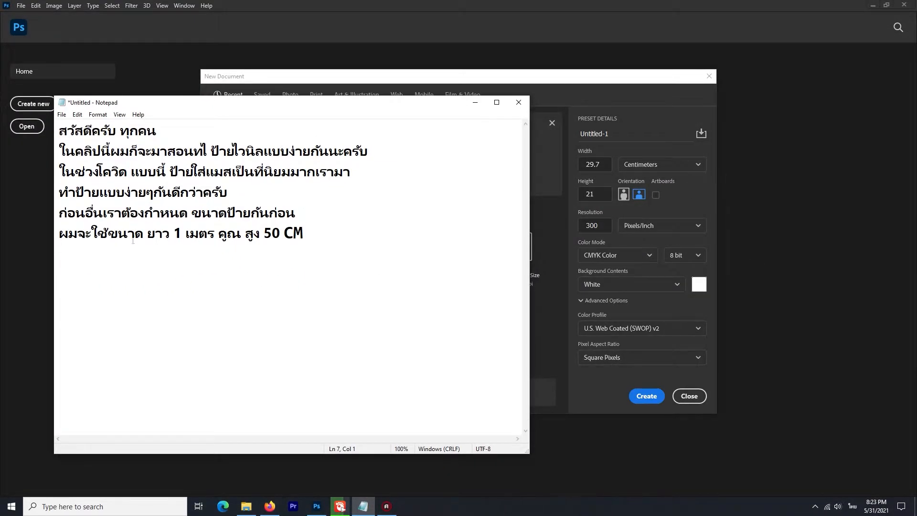
Add the sentence "เรามาตั้งค่าไฟล์งานกันก่อน" below the size line in the note.
text(เรา)
text(จต)
key(BackSpace)
key(BackSpace)
key(BackSpace)
key(BackSpace)
text(มาตั้งค่าไฟล์)
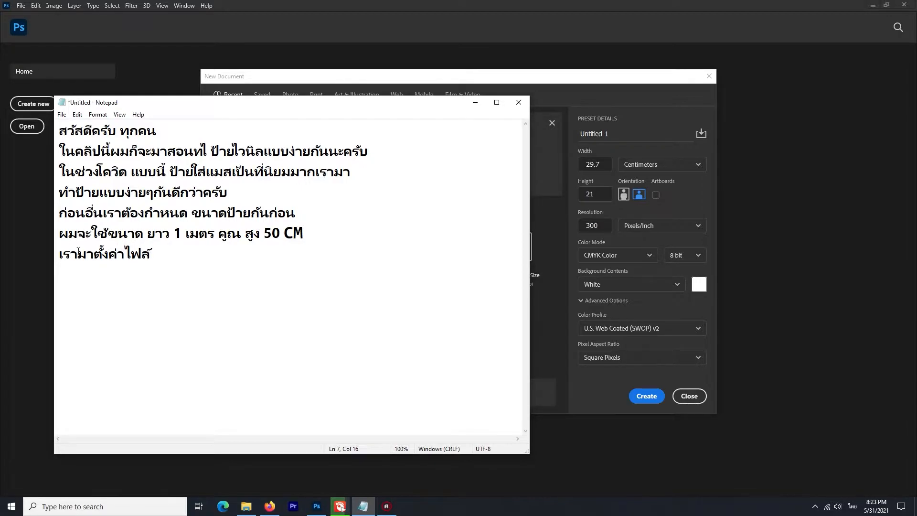
text(งานกันก่อ)
text(น)
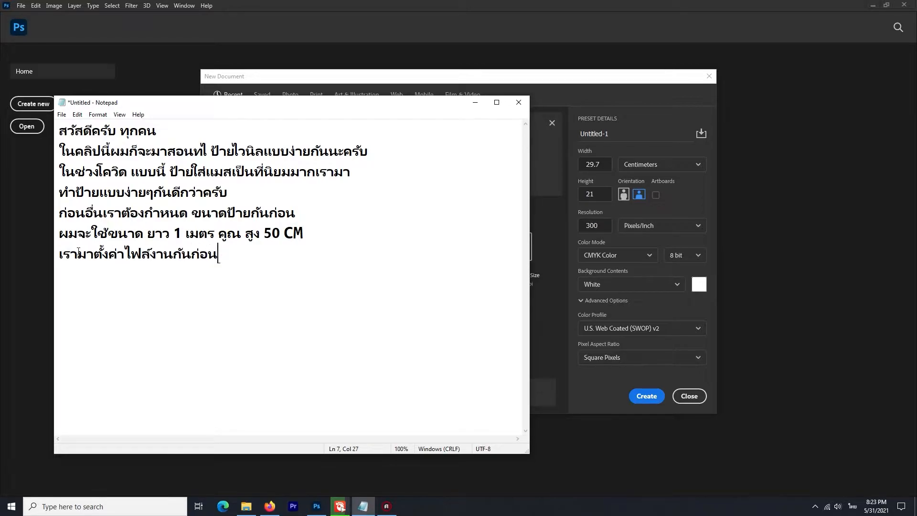
Continue the line with the unit instruction "กำหนดหน่วยเป็น CM หรือเซนติเมตร".
text( กำหนดหน่ว)
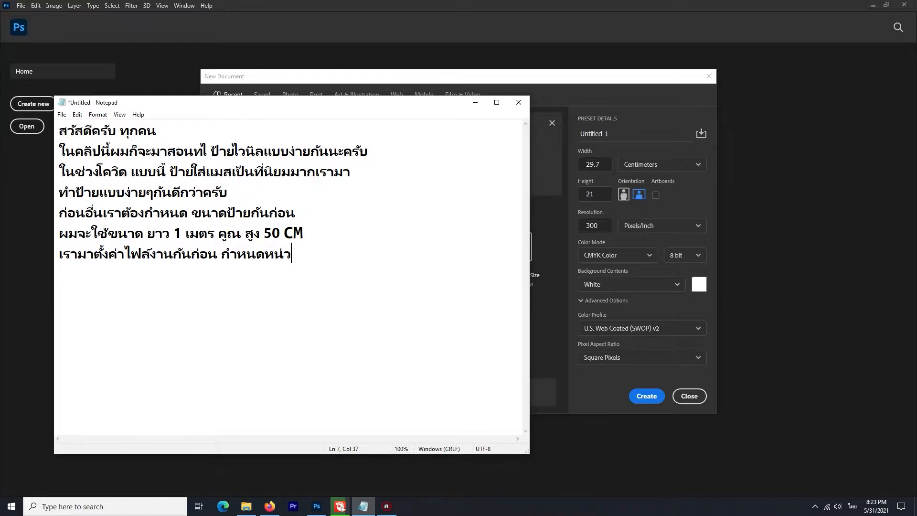
text(ยเป็น)
key(grave)
text(CM)
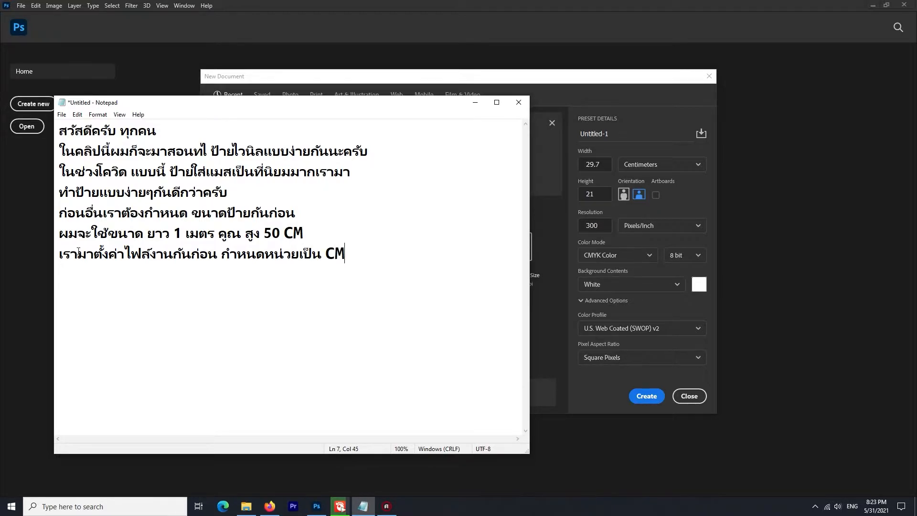
key(grave)
text(หรือเซนติเมตร)
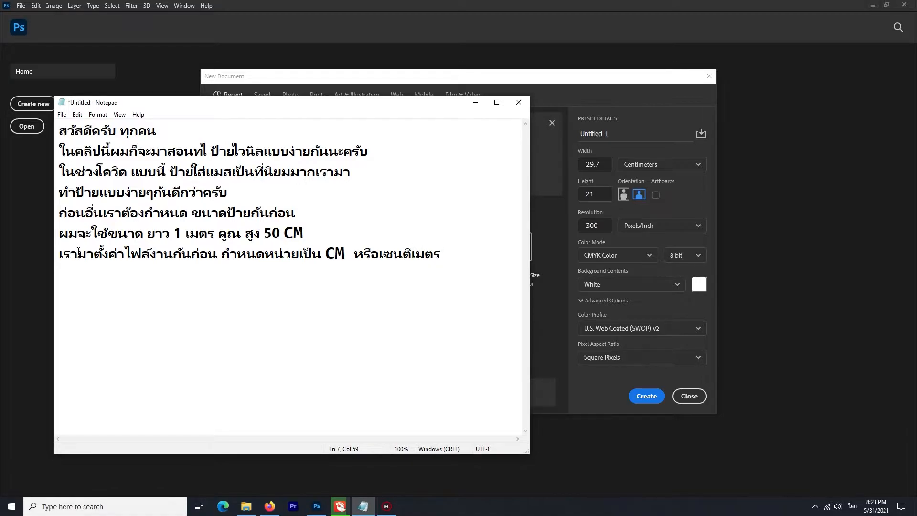
Add a line giving the converted document size as "ก็จะได้ 100x50 CM".
key(Return)
text(ก็จะได้ 100)
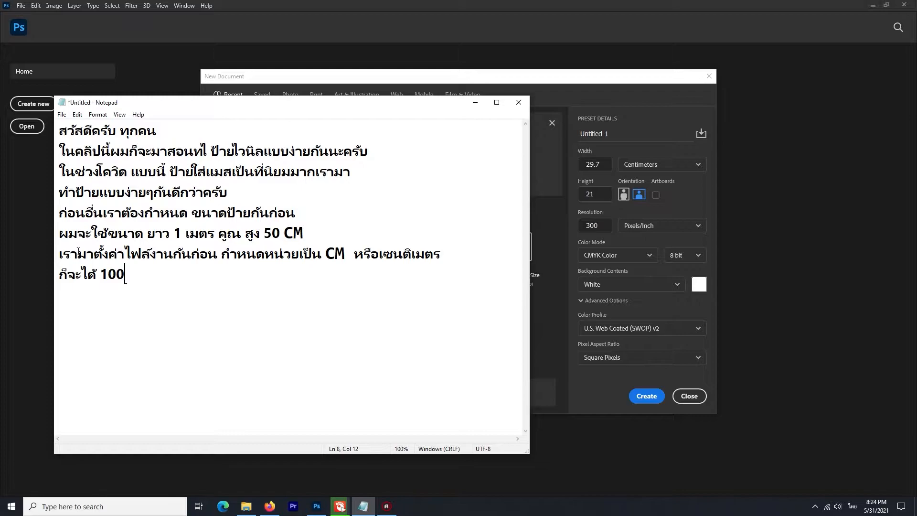
key(grave)
text(x50 )
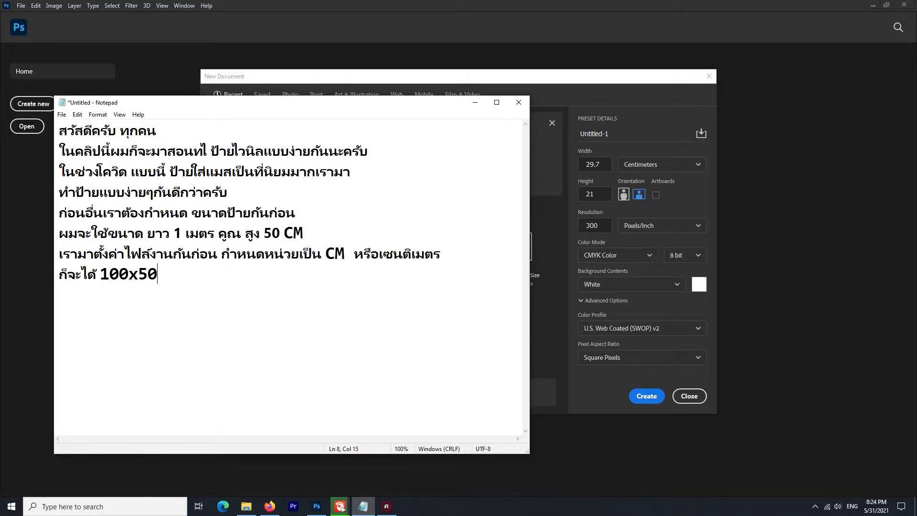
text(CM)
In Photoshop's new document settings, set the width to 100 centimeters and name the document "กรุณาใส่แมส".
click(660, 169)
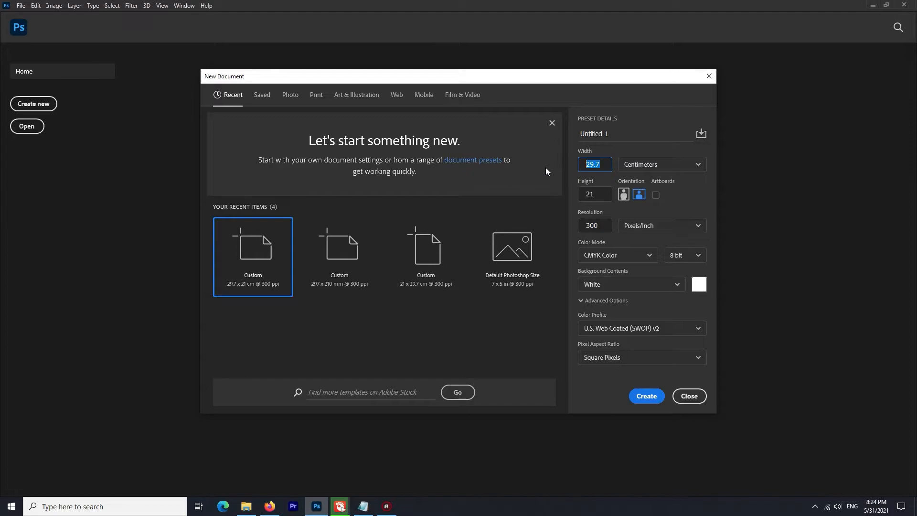
text(100)
drag(620, 130, 567, 138)
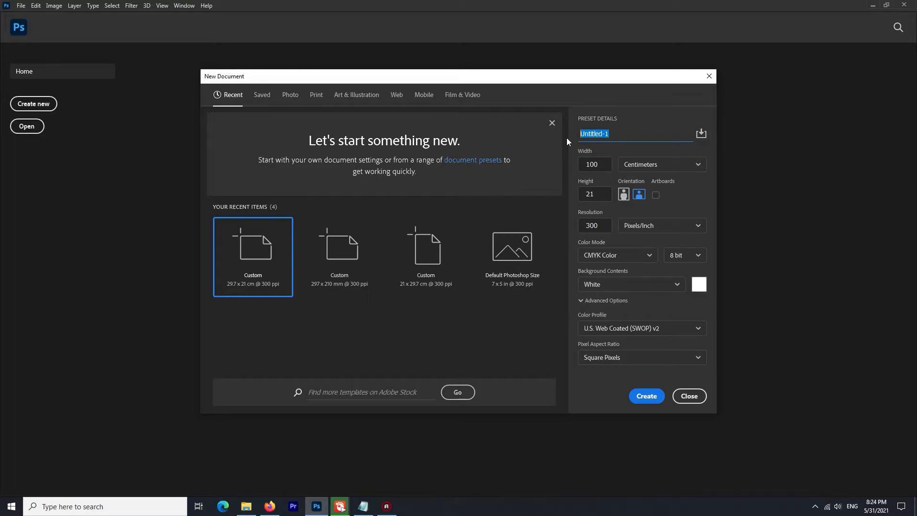
key(BackSpace)
key(alt+shift)
text(กรุณาใส)
key(BackSpace)
key(BackSpace)
key(BackSpace)
text(ใส่แมส)
Set the new document's height to 50 centimeters.
click(593, 196)
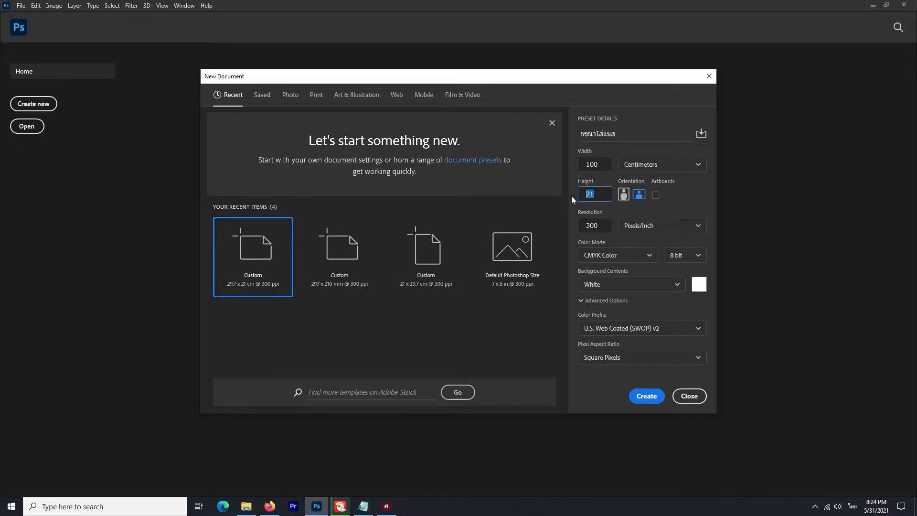
text(50)
click(343, 508)
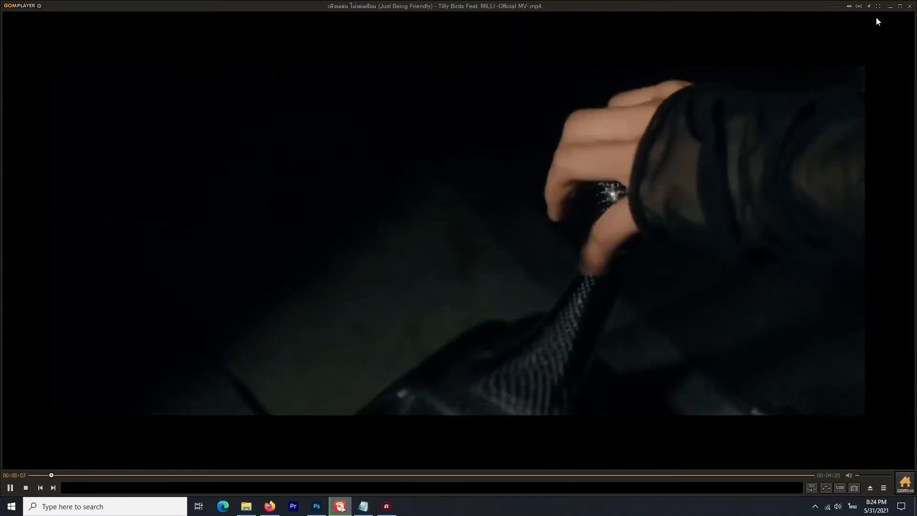
click(891, 6)
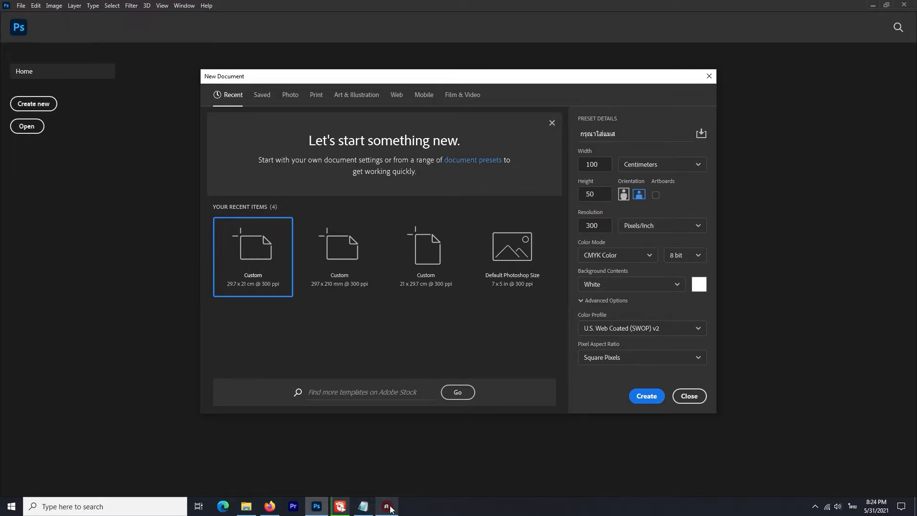
mouse_move(391, 509)
click(393, 486)
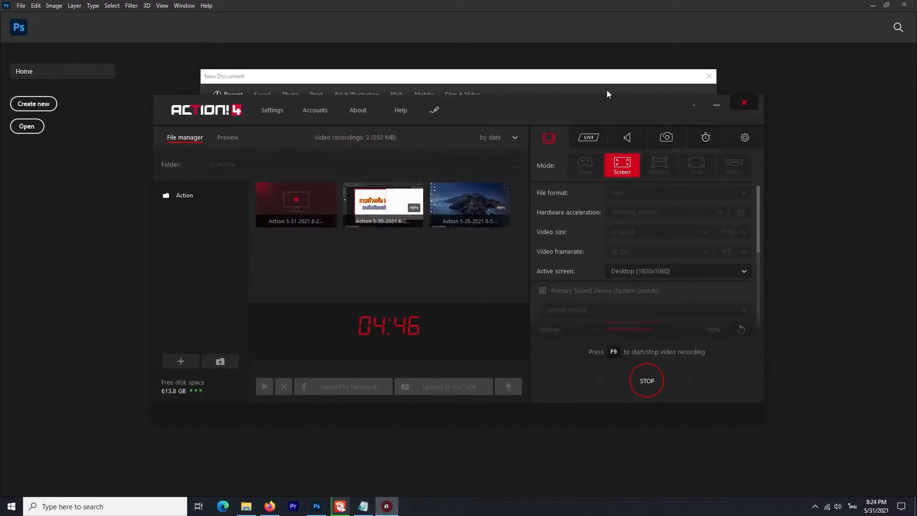
click(585, 48)
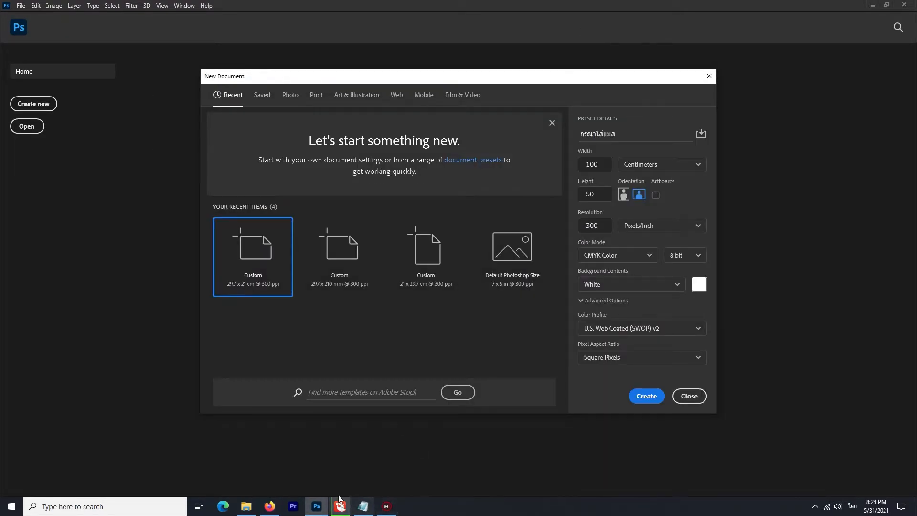
In Notepad, add a line giving the resolution setting as "ค่า Resolution กำหนดเป็น 75".
click(363, 506)
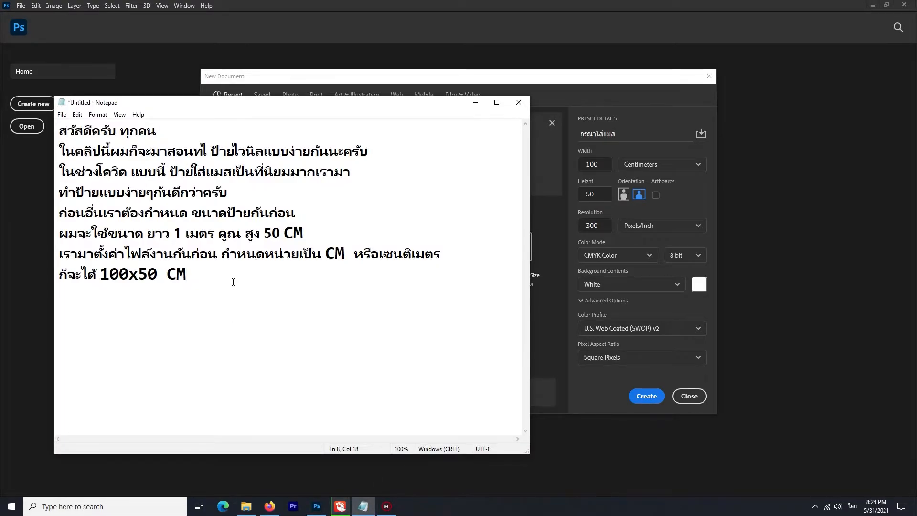
text(ค่า)
key(grave)
text(Reso)
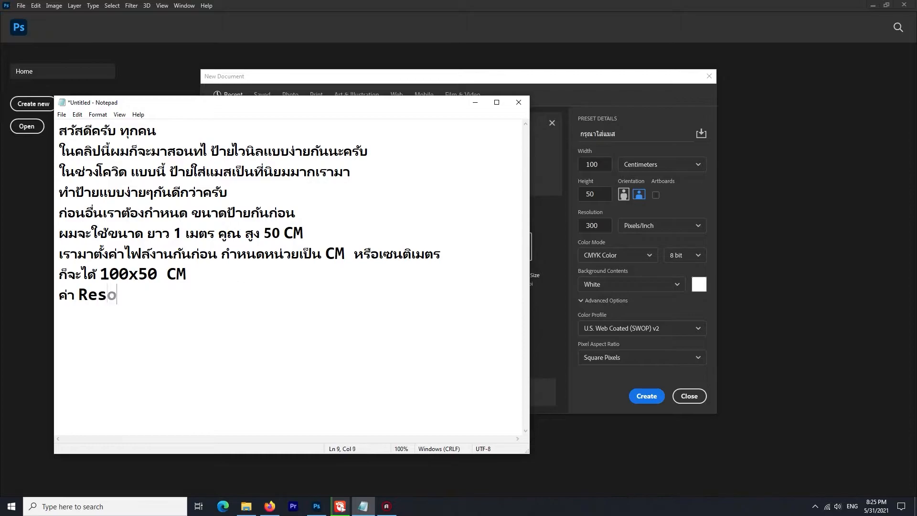
text(lution)
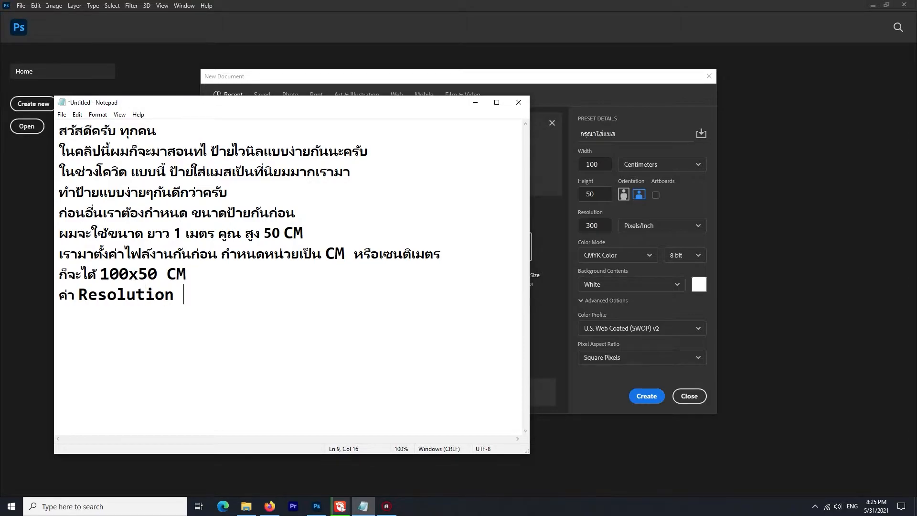
key(alt+shift)
text(กำหนดเป็น 75)
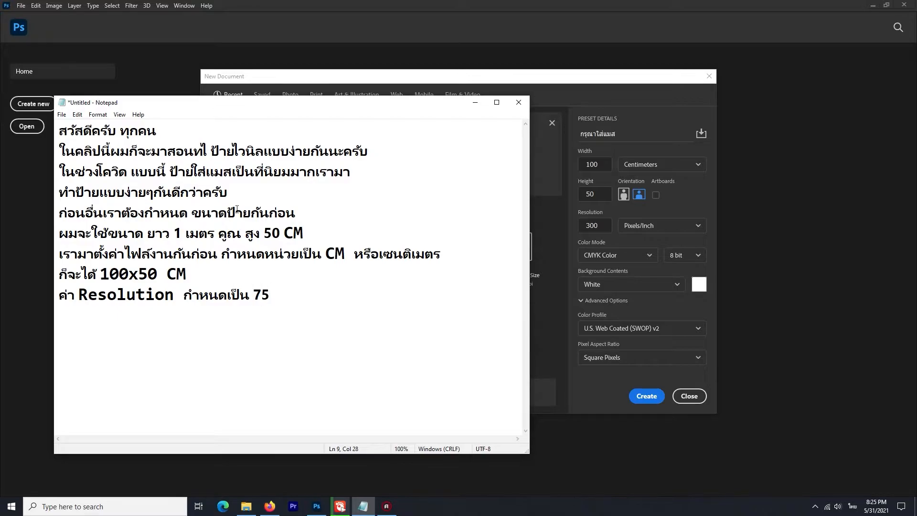
In Photoshop's new document settings, set the resolution to 75 pixels/inch.
click(583, 269)
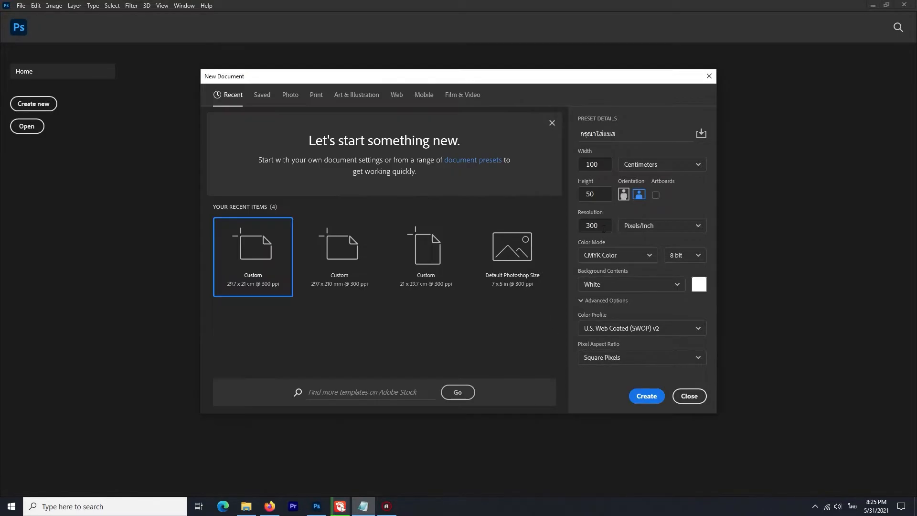
double_click(593, 226)
text(75)
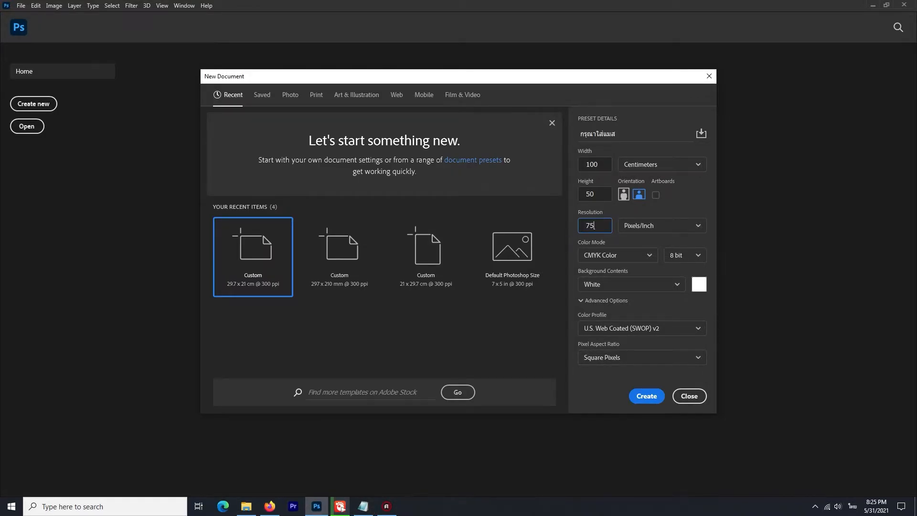
In Notepad, add a line giving the color mode setting as "color Mode กำหนด เป็น CMYK".
click(359, 503)
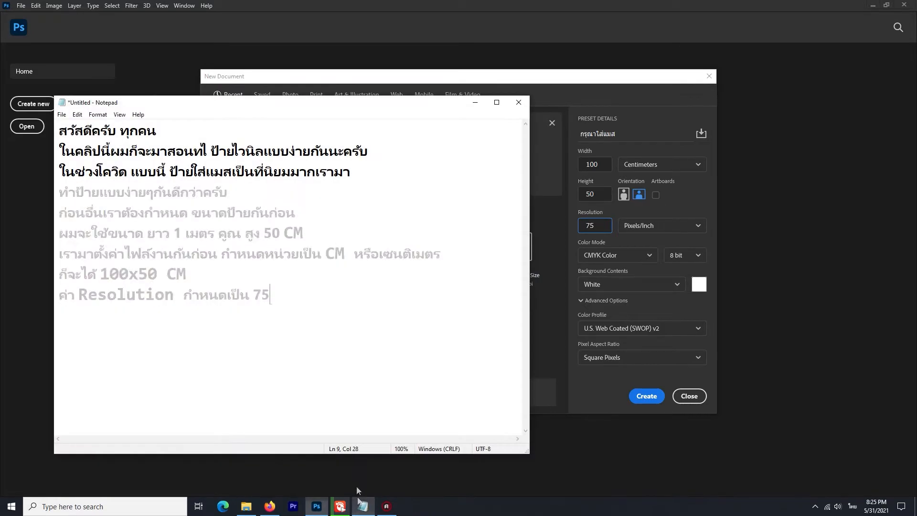
key(Return)
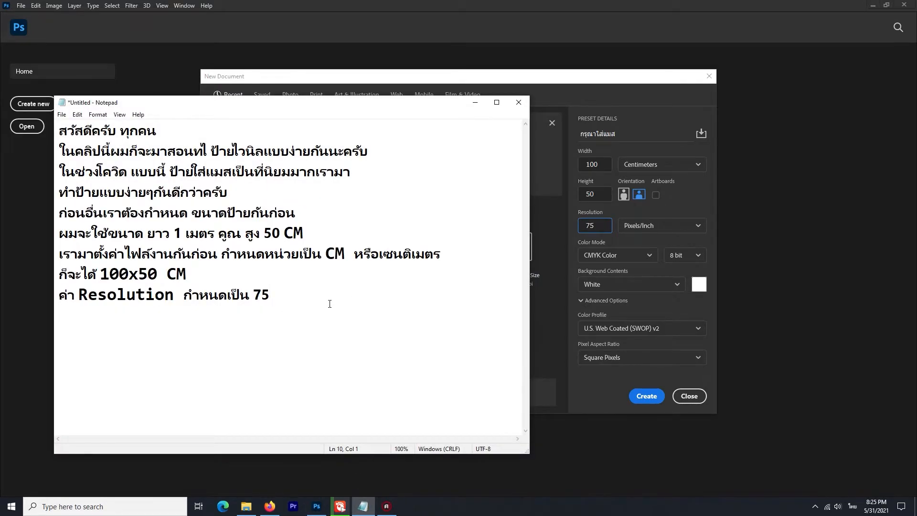
text(แนสนอ)
key(BackSpace)
key(BackSpace)
key(BackSpace)
key(BackSpace)
key(BackSpace)
key(grave)
text(color Mode)
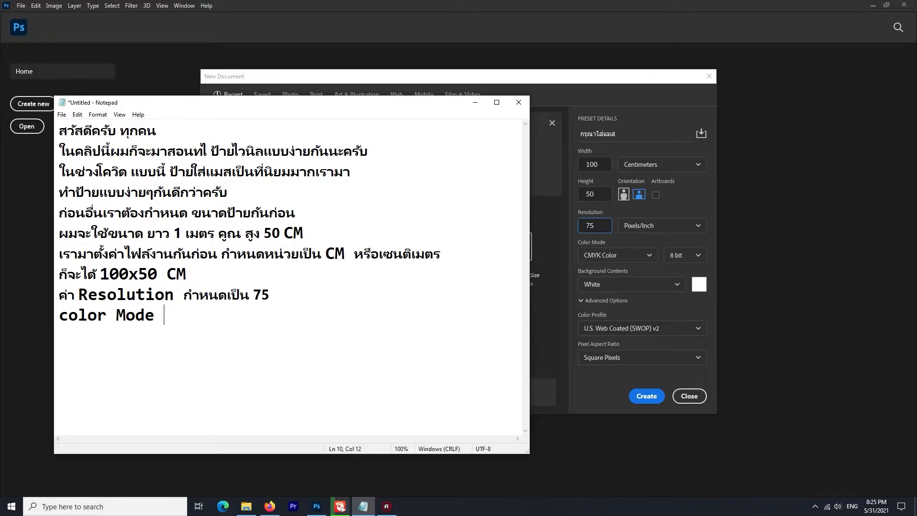
key(grave)
text(กำหนด เป็น)
key(grave)
text(C)
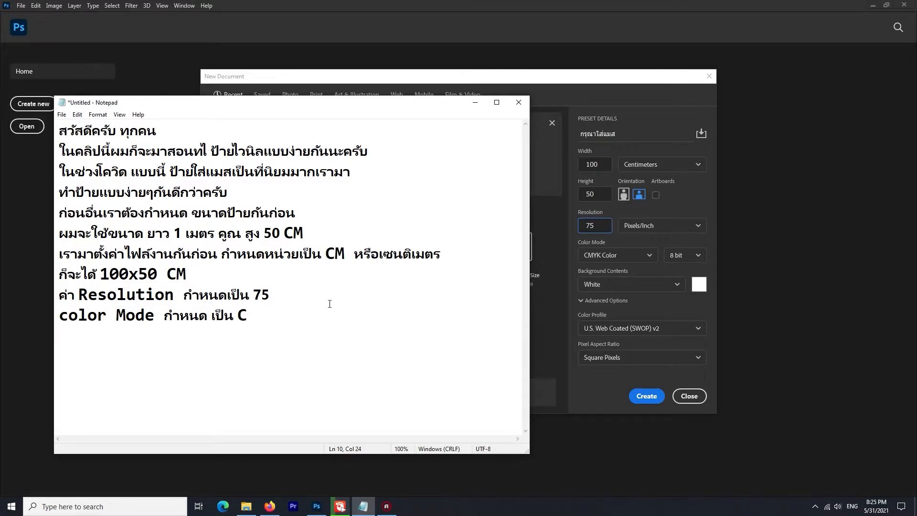
text(MYK)
In Photoshop, choose CMYK Color as the new document's color mode.
click(638, 253)
click(606, 324)
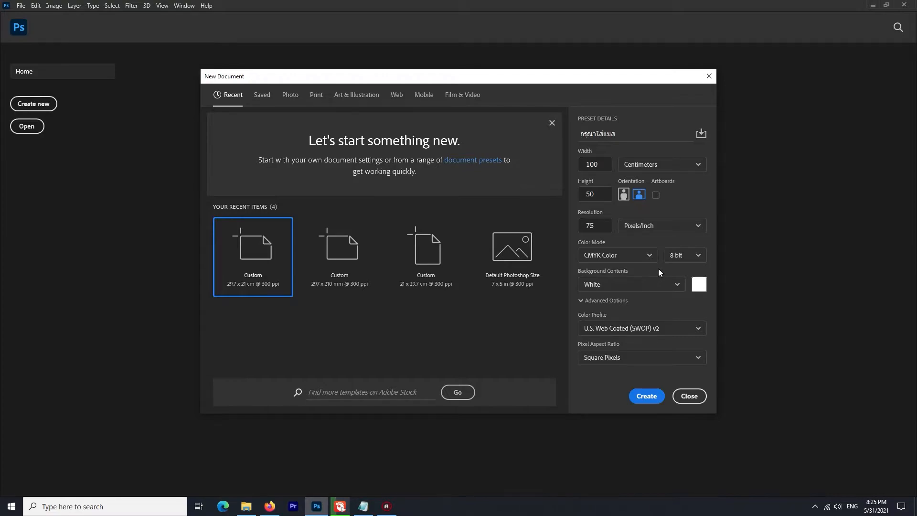
In Notepad, add the line "กด Create" to explain how the new document is confirmed.
click(363, 506)
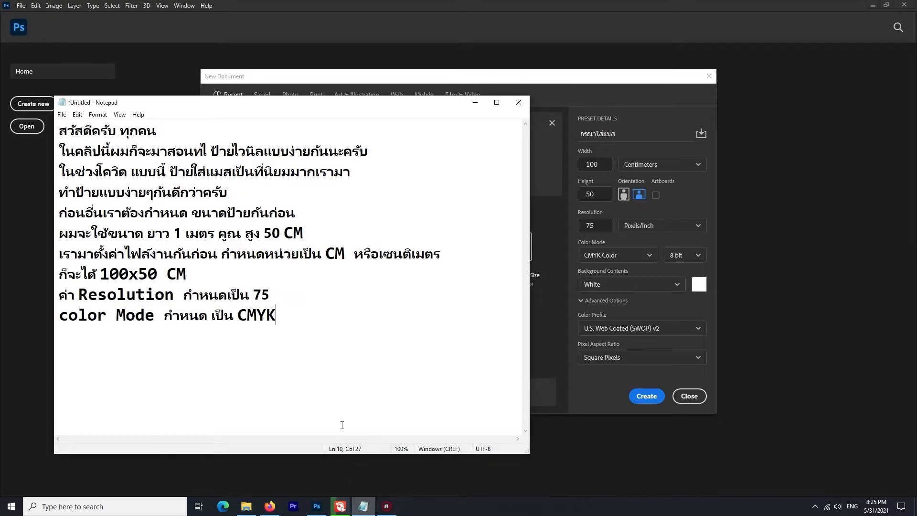
key(Return)
text(gliH0c[)
key(BackSpace)
key(BackSpace)
key(BackSpace)
key(BackSpace)
key(BackSpace)
key(BackSpace)
key(BackSpace)
key(alt+shift)
text(กด)
key(alt+shift)
text(c)
key(BackSpace)
text(Create)
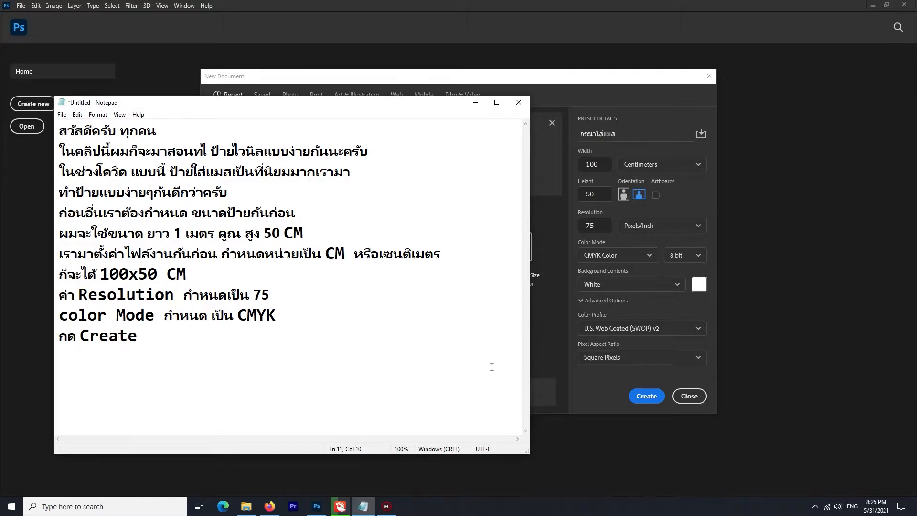
In Photoshop, create the new document with the configured settings.
click(600, 392)
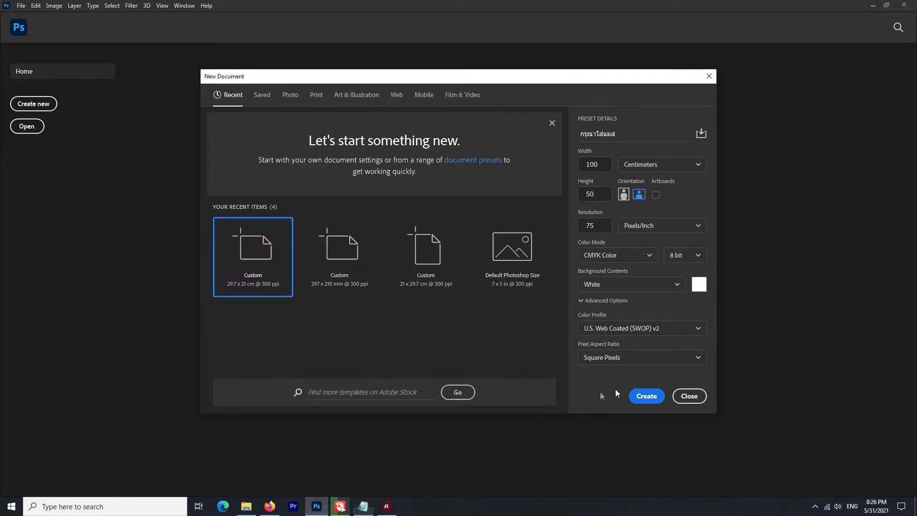
click(642, 396)
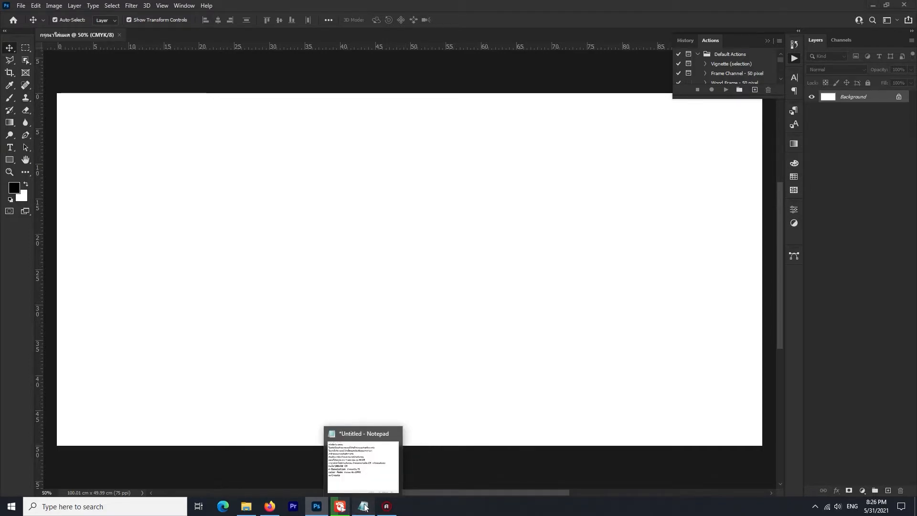
Switch to Notepad and move its window aside to uncover more of the blank canvas.
click(346, 468)
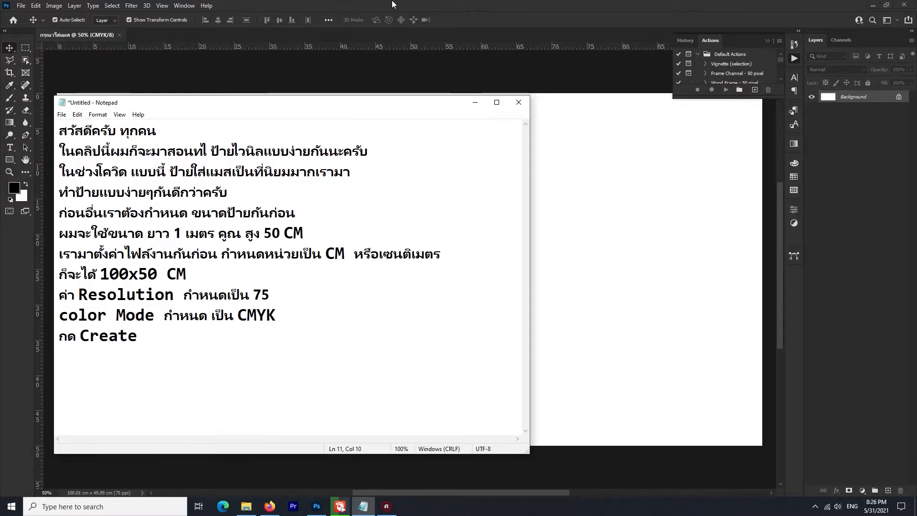
click(394, 4)
click(363, 506)
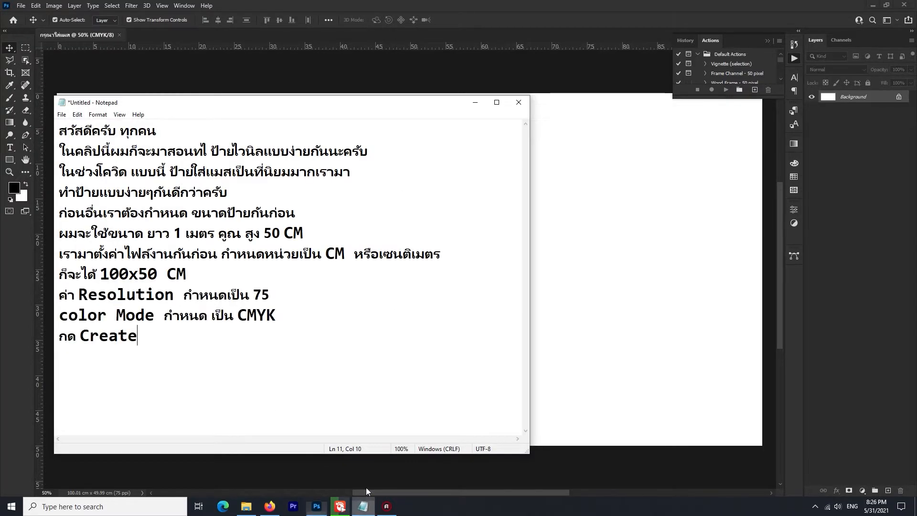
drag(281, 95, 719, 131)
key(Return)
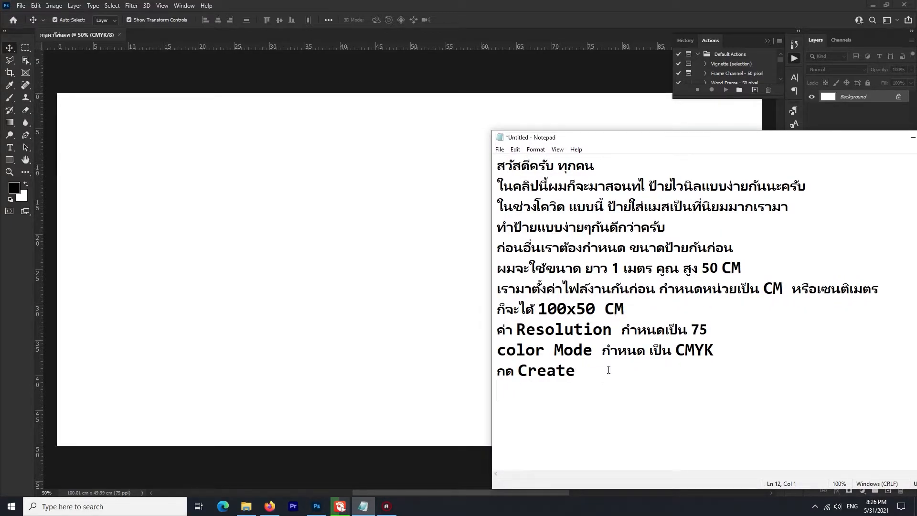
text(gik)
key(BackSpace)
key(BackSpace)
key(BackSpace)
text(gik)
key(BackSpace)
key(BackSpace)
key(BackSpace)
key(BackSpace)
Add the line "เราก็จะได้แบบงาน ที่ต้องการ" below the "กด Create" line.
key(alt+shift)
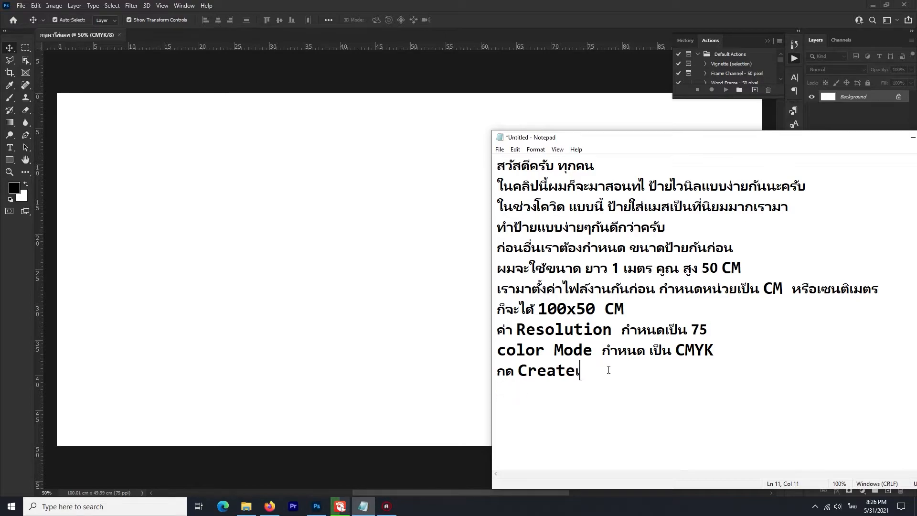
key(Return)
text(เราก็จ)
text(ได้)
key(Left)
key(Left)
text(ะ)
key(Right)
key(Right)
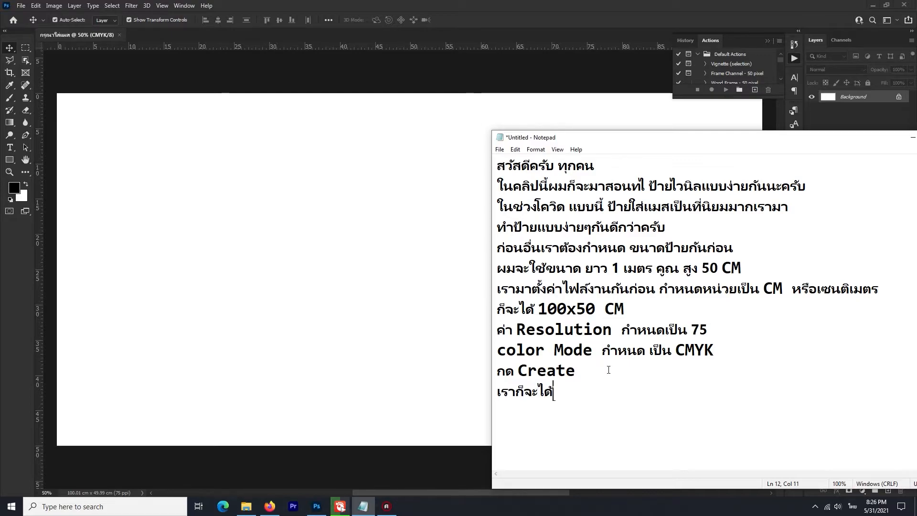
text(บบงาน ที่ต้องการ )
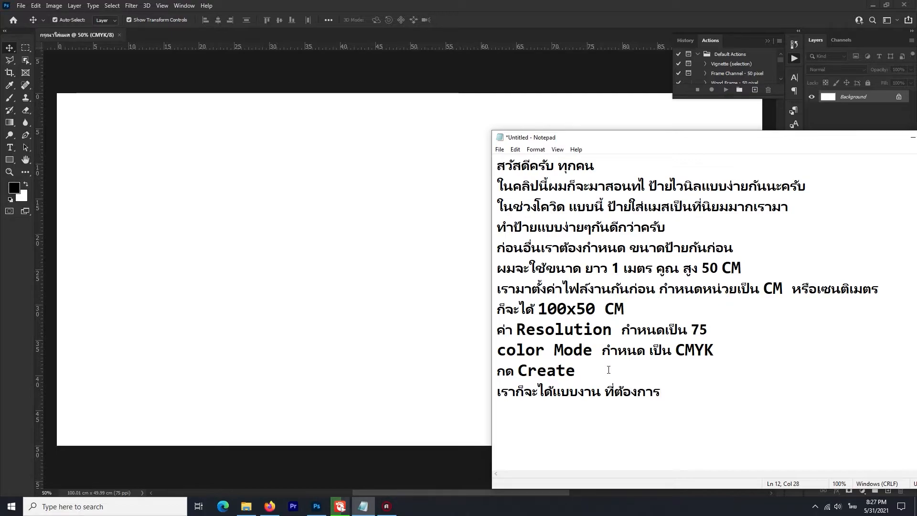
Add another line reading "ออกแบบตามที่เราต้องการ หรือทำตามผมก็ได้ครับ".
text(ออกแบบตามที่)
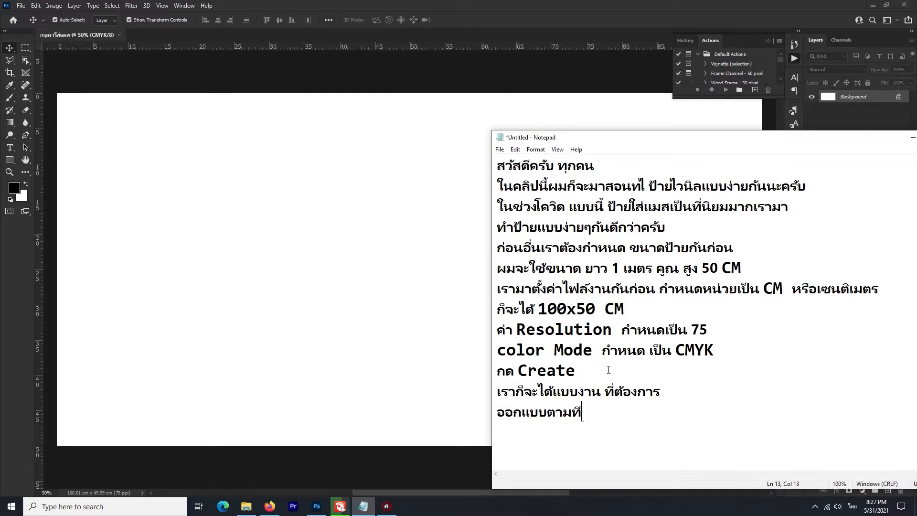
text(เรา)
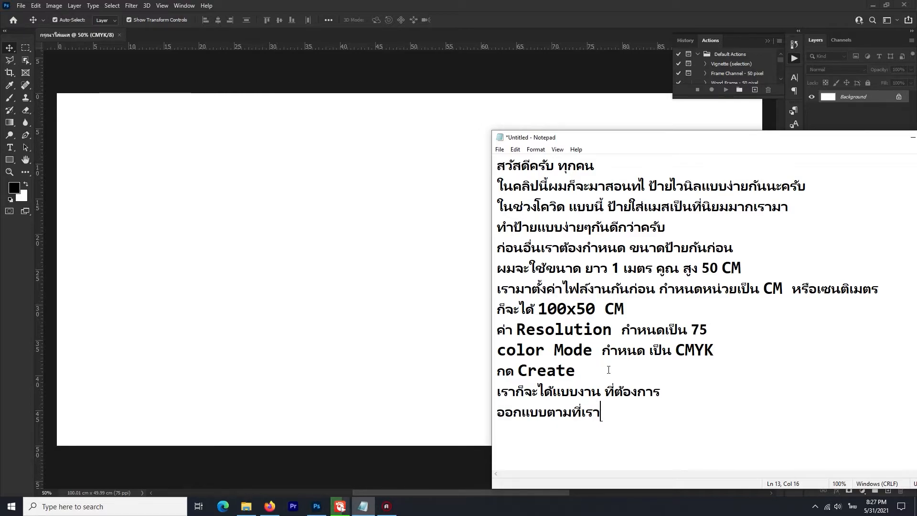
text(ต้องการ)
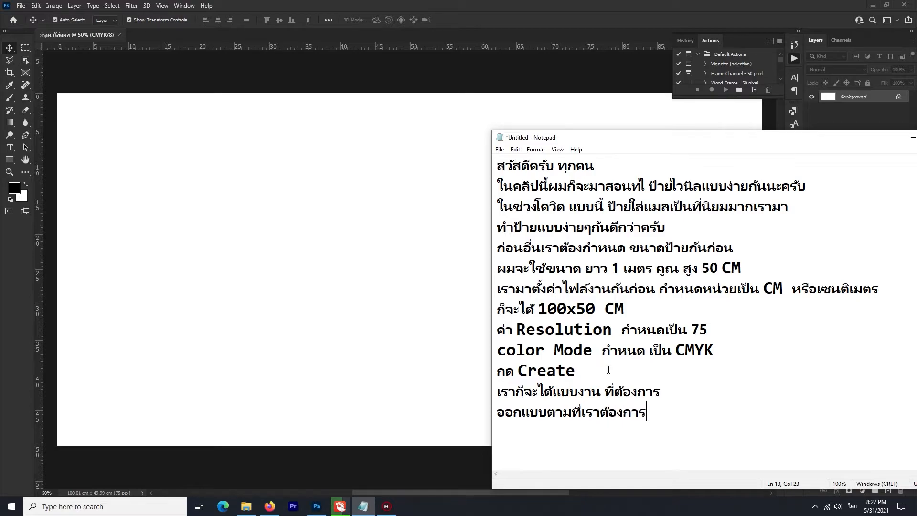
text( หรือ)
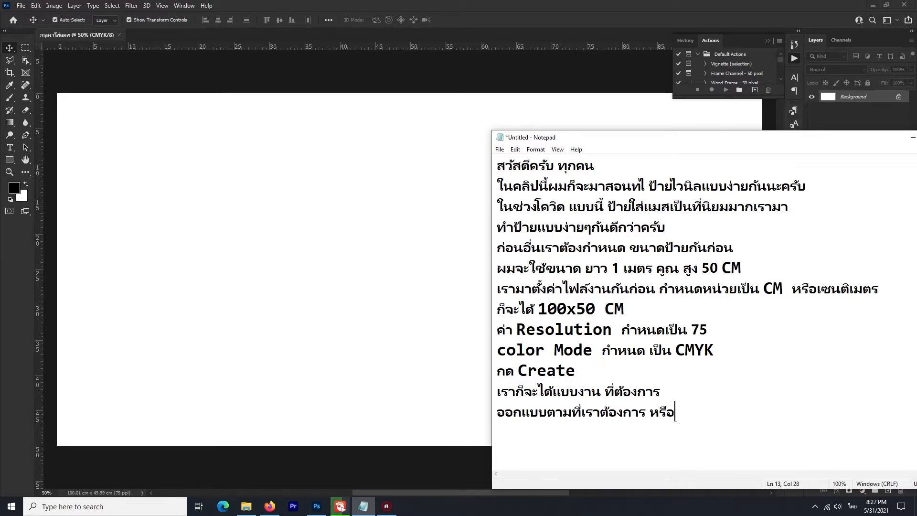
text(ทำตาม)
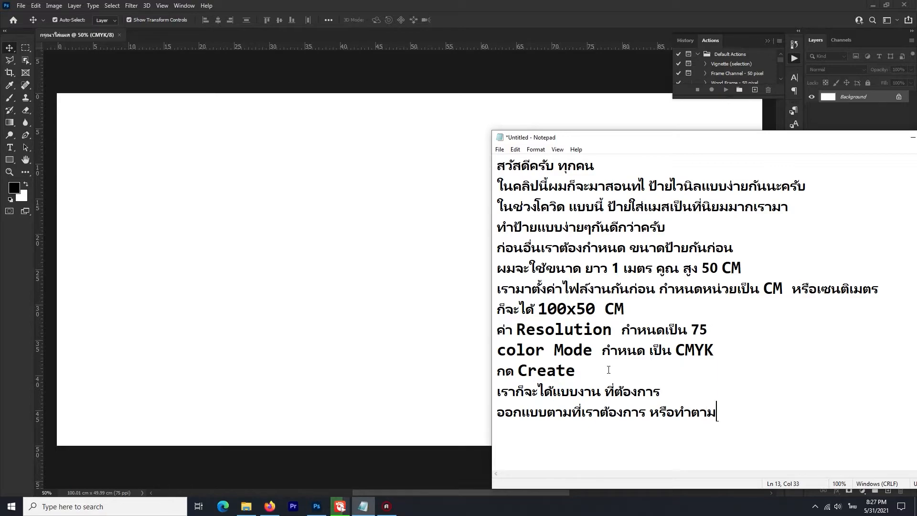
text(ผมก็)
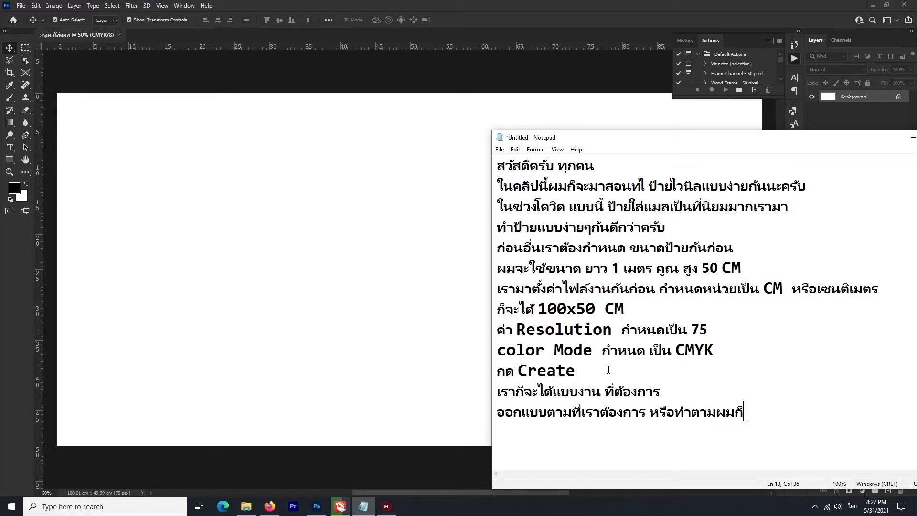
text(ไครับ)
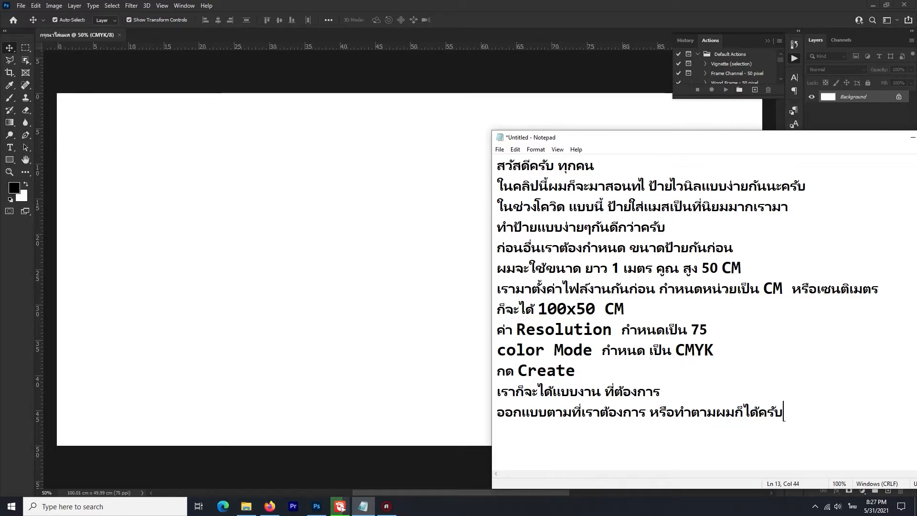
Switch to Photoshop and create a rectangle shape 100 cm wide and 50 cm high.
click(235, 227)
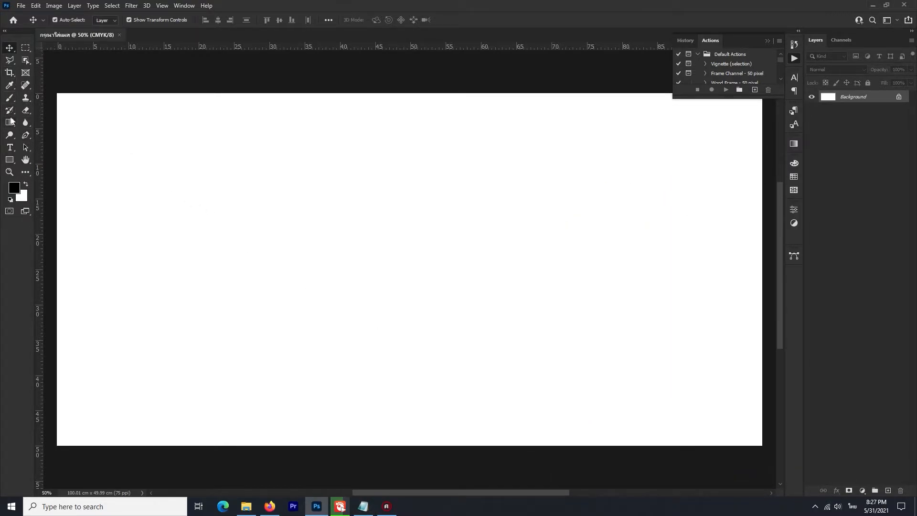
click(13, 160)
drag(56, 93, 443, 321)
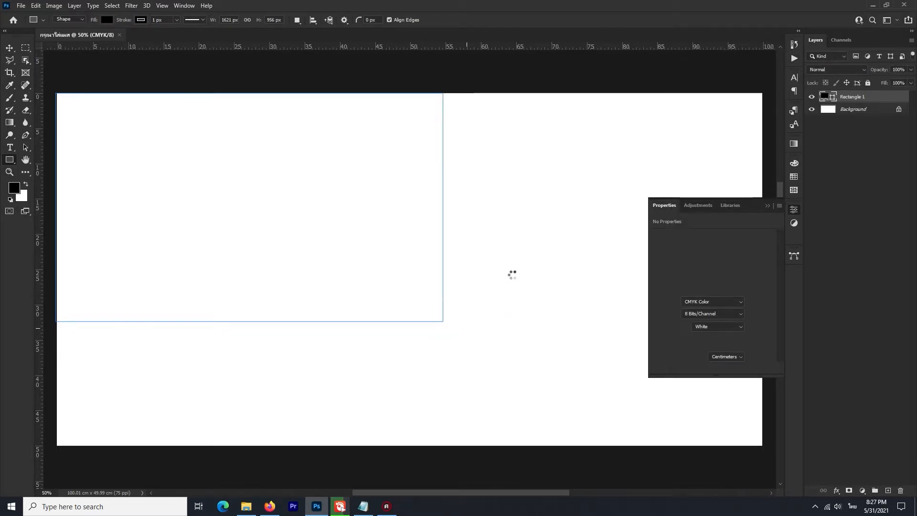
key(ctrl+z)
click(510, 274)
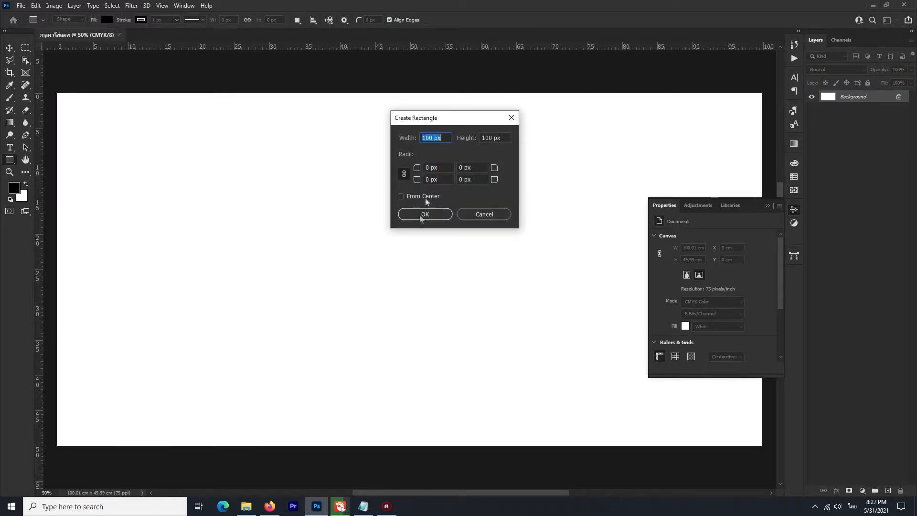
text(100 cm)
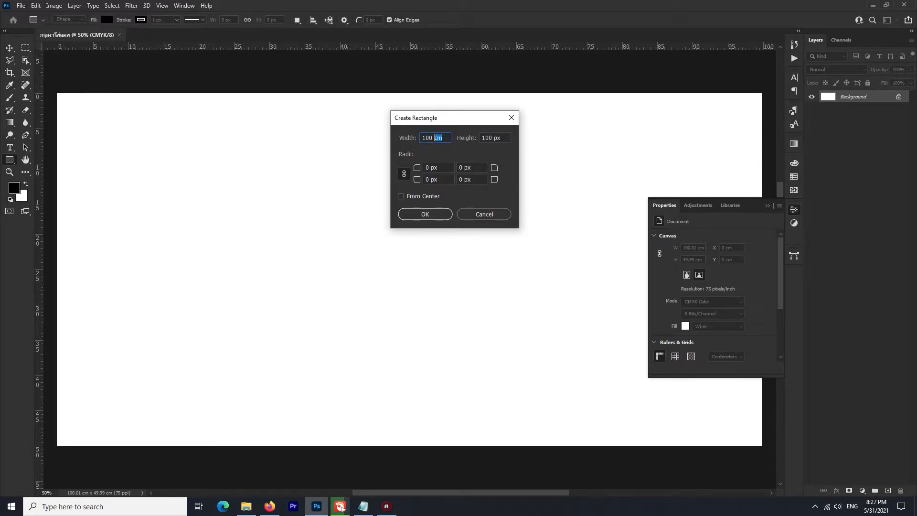
drag(505, 138, 498, 137)
text(50 cm)
key(Return)
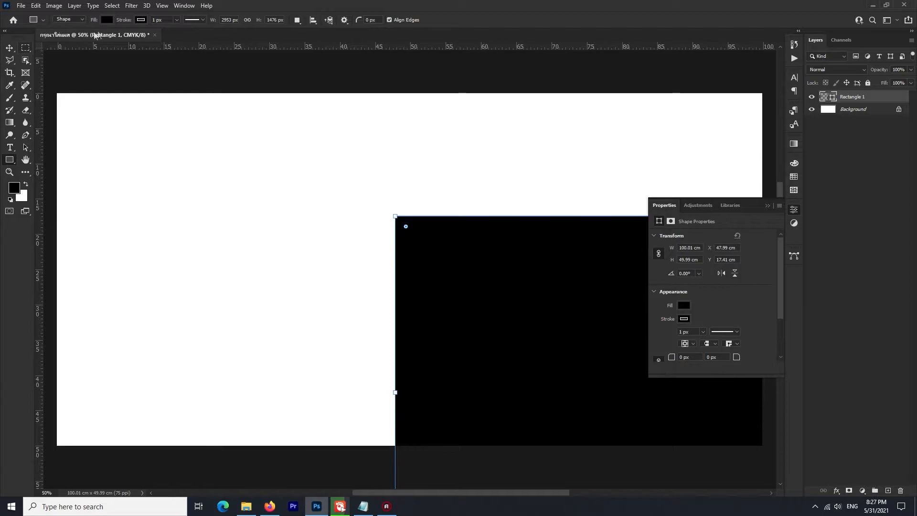
Give the rectangle a red stroke and a white fill.
click(142, 20)
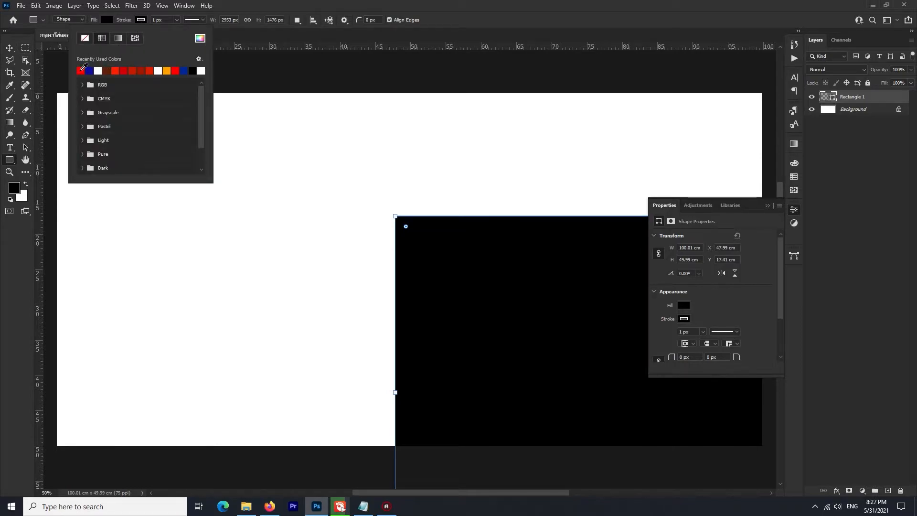
click(81, 70)
click(106, 19)
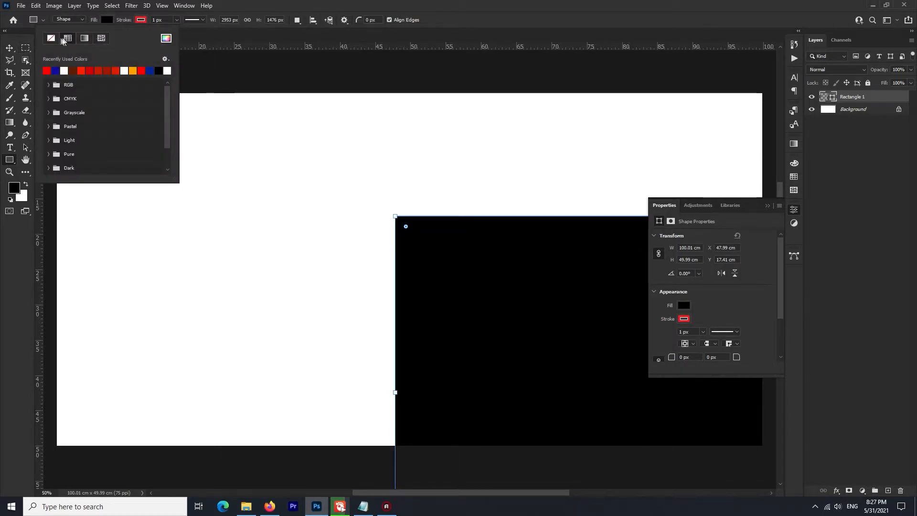
click(132, 71)
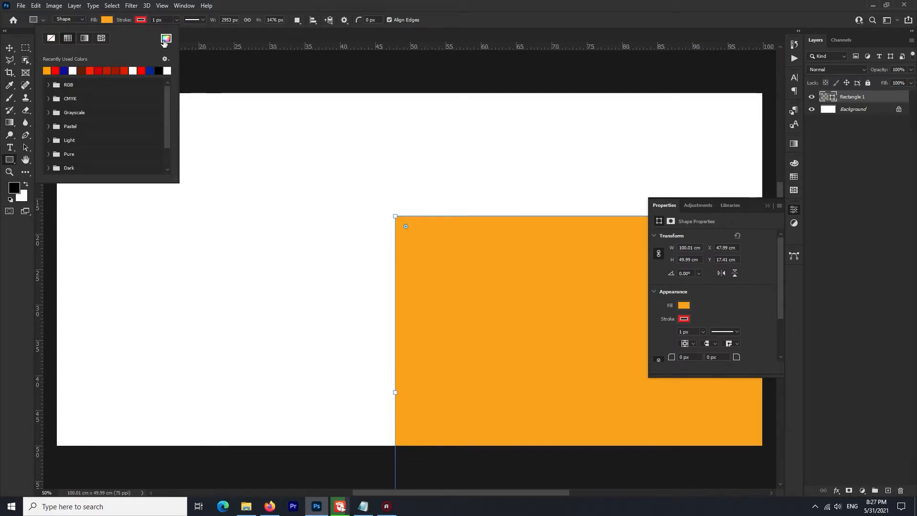
click(163, 41)
drag(345, 126, 325, 111)
click(551, 114)
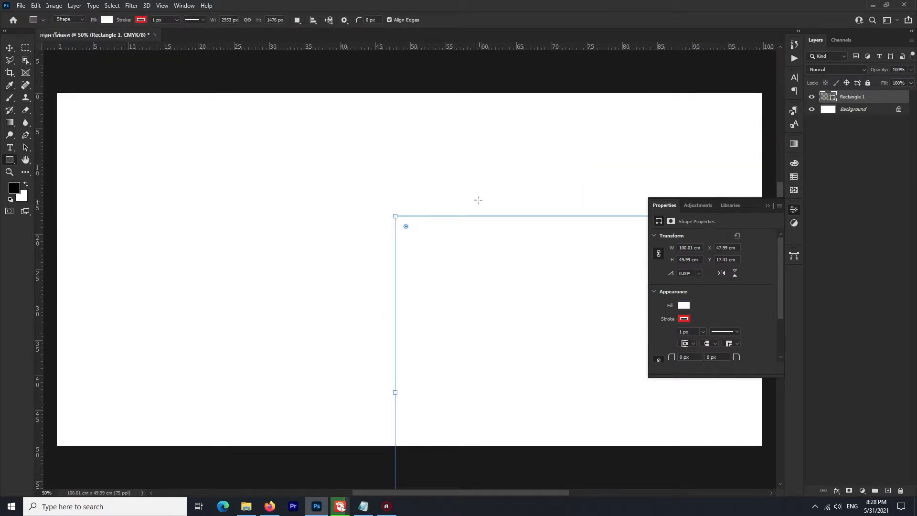
Align the rectangle's stroke to the inside and thicken it to 29.98 px.
click(177, 20)
drag(168, 30, 193, 33)
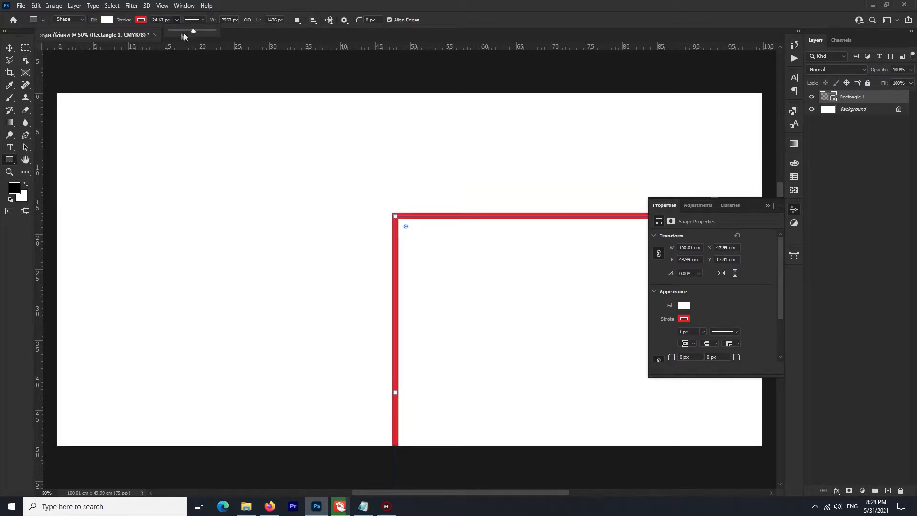
click(129, 20)
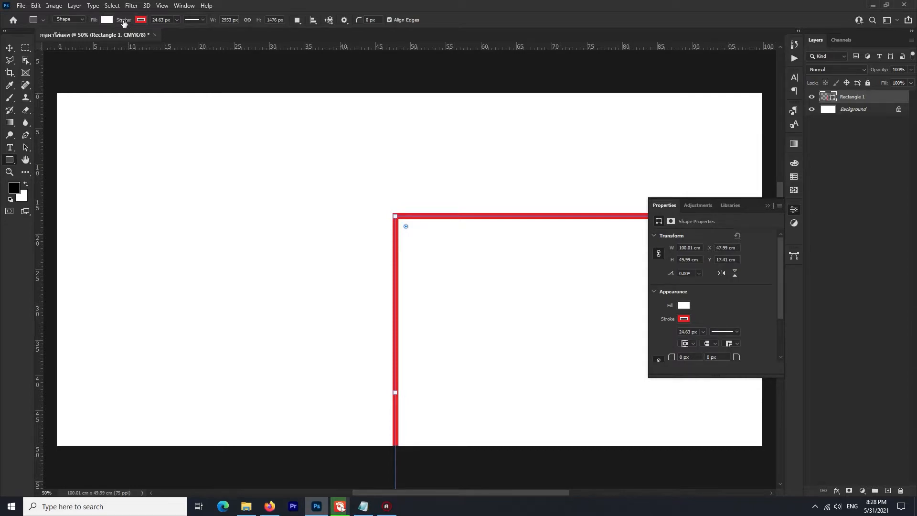
click(689, 343)
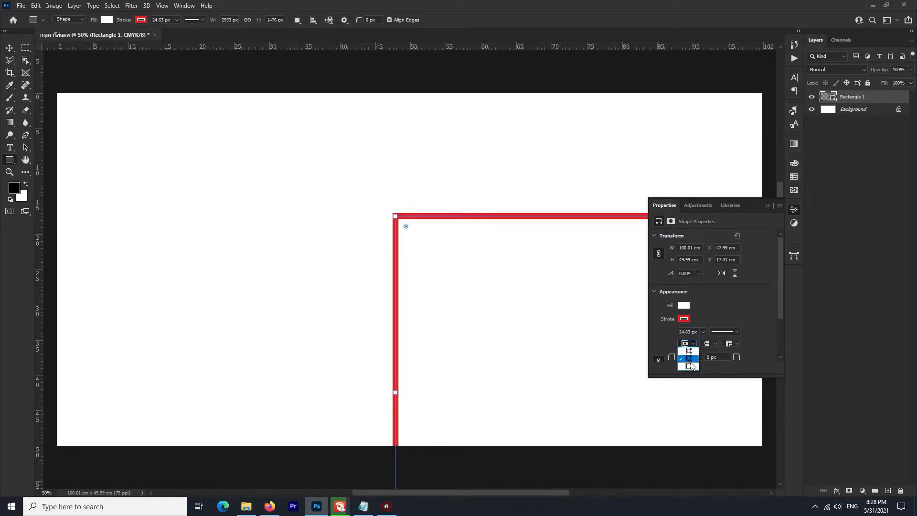
click(692, 352)
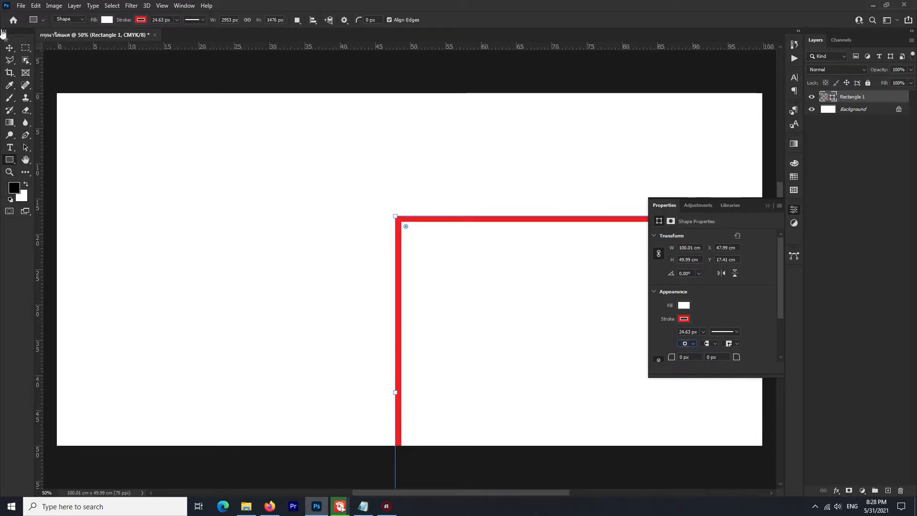
click(177, 20)
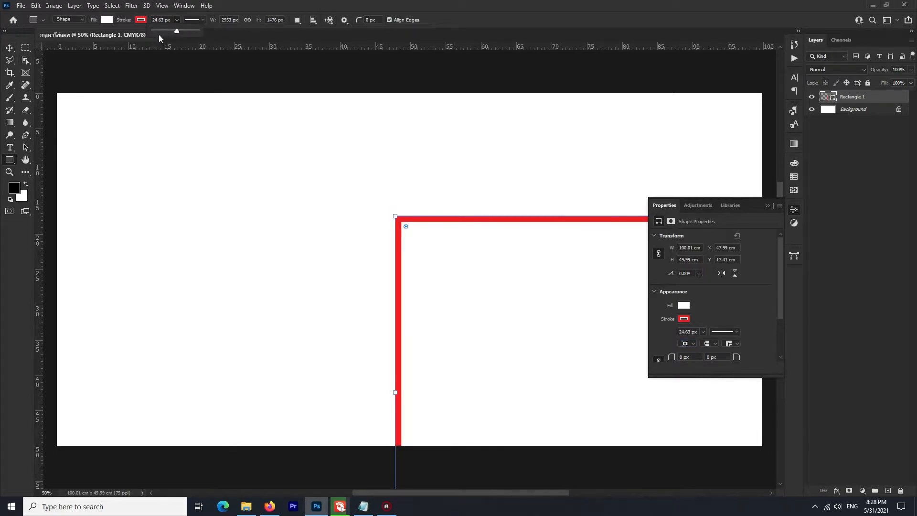
drag(179, 30, 184, 31)
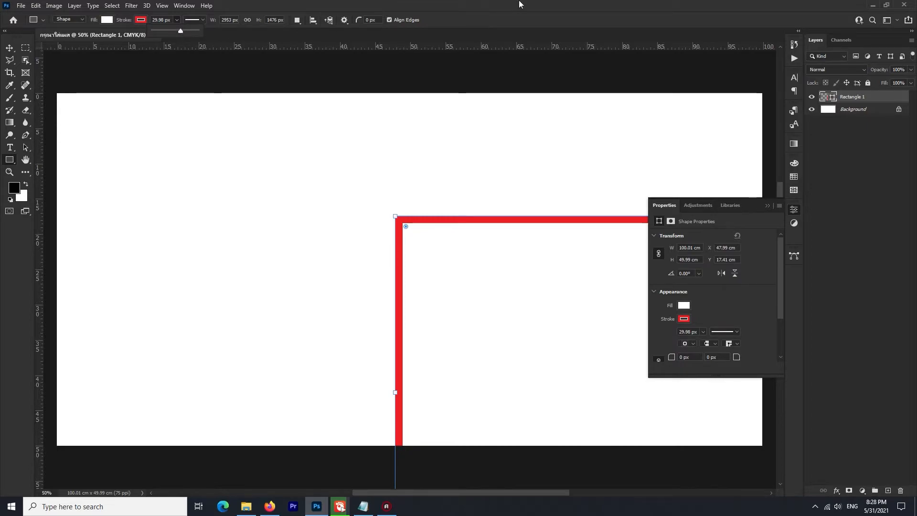
Move the rectangle to X 0 cm, Y 0 cm so it frames the whole canvas, and deselect it.
click(10, 47)
drag(439, 221, 105, 99)
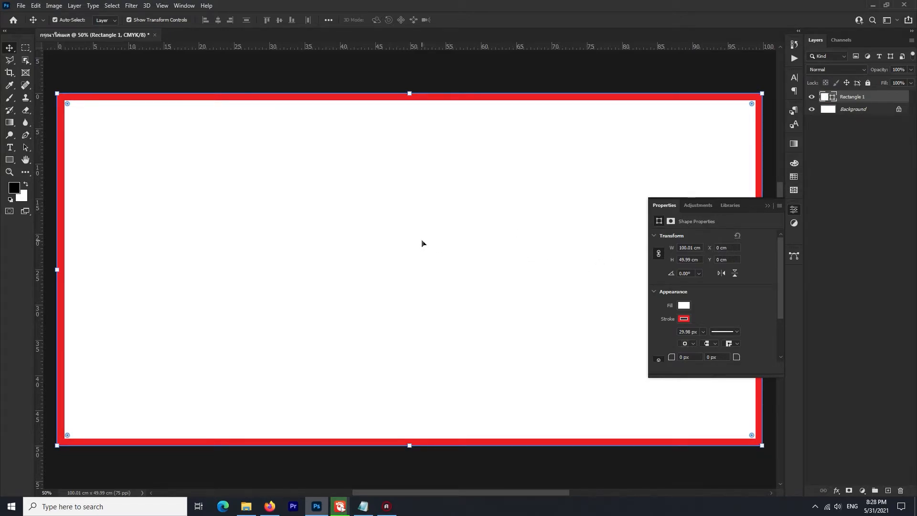
click(262, 76)
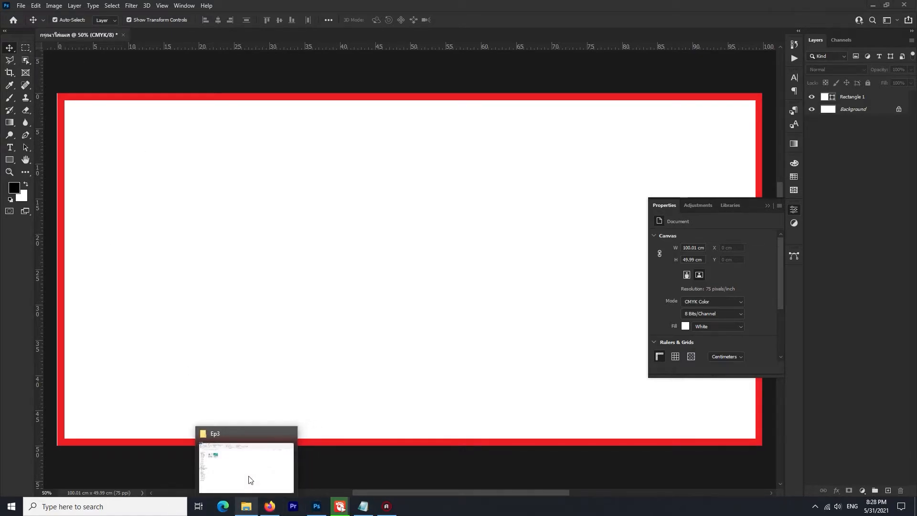
Place the "US State of the Union COVID-19 now" image from the Ep3 folder and enlarge it to cover the whole canvas.
click(247, 473)
drag(361, 5, 632, 70)
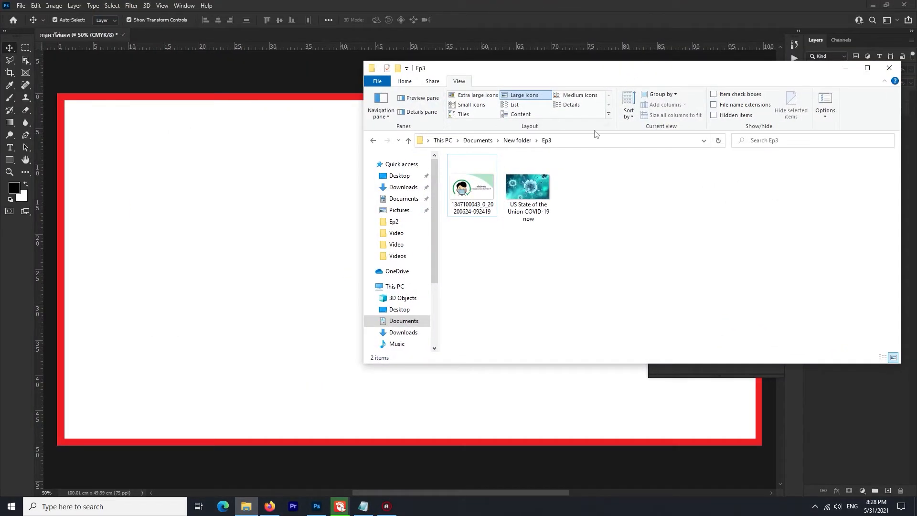
click(472, 191)
drag(529, 191, 242, 253)
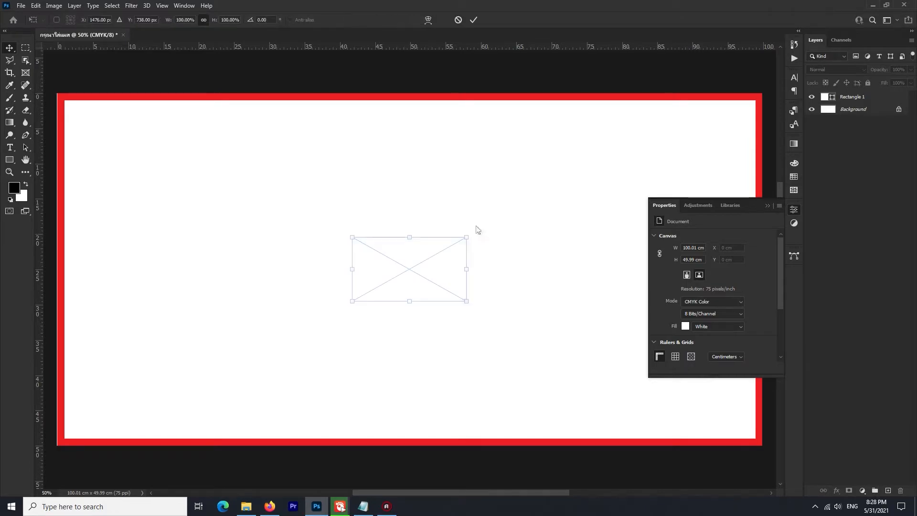
drag(409, 235, 410, 93)
drag(410, 301, 409, 488)
key(Return)
Remove the rectangle's fill and reorder the layers so the virus image lies beneath the red border.
click(852, 109)
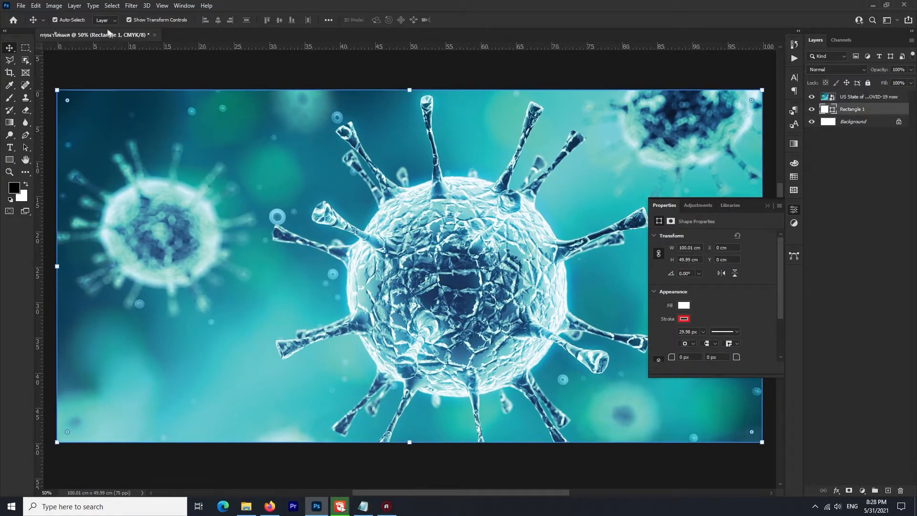
click(684, 306)
click(664, 324)
click(851, 109)
drag(866, 97, 865, 117)
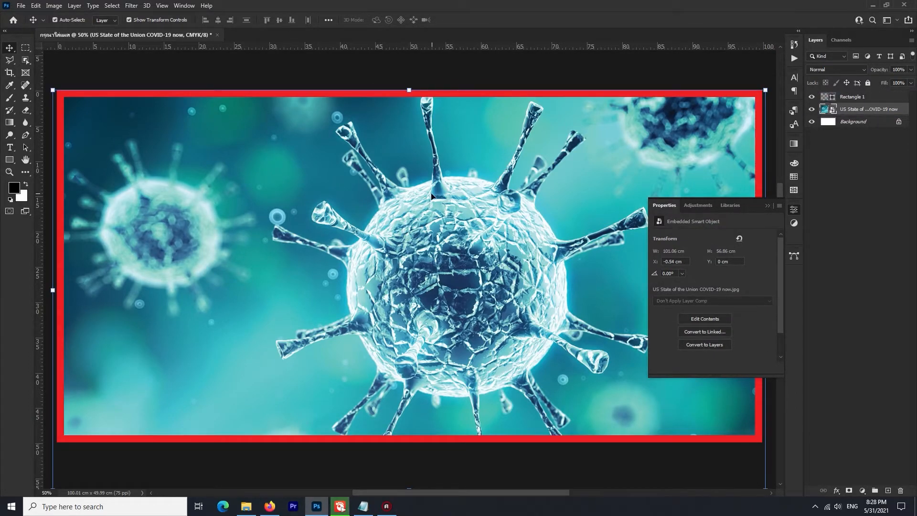
Lower the virus image layer's opacity to 10% and deselect the layer.
key(1)
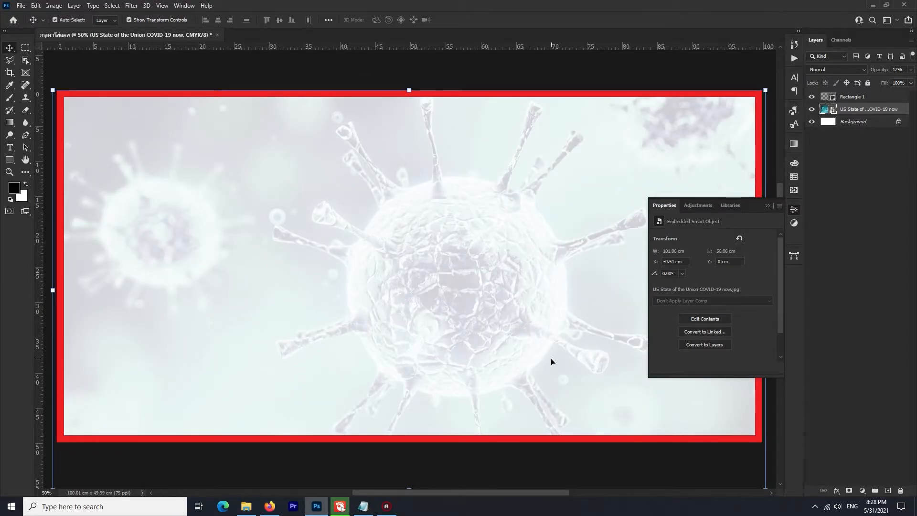
key(5)
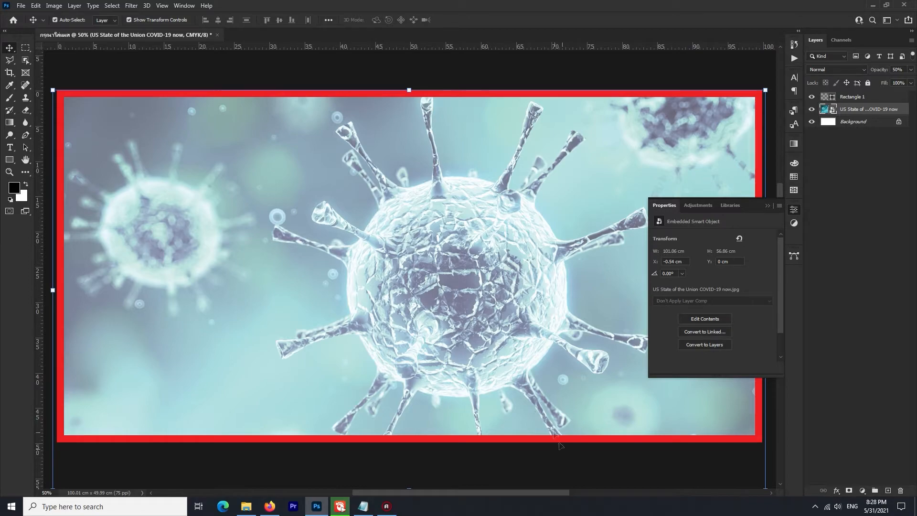
key(4)
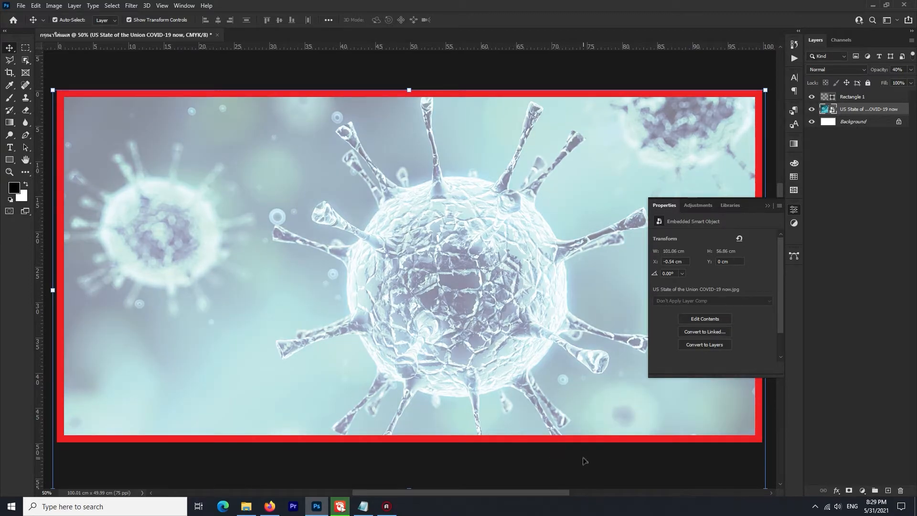
click(534, 396)
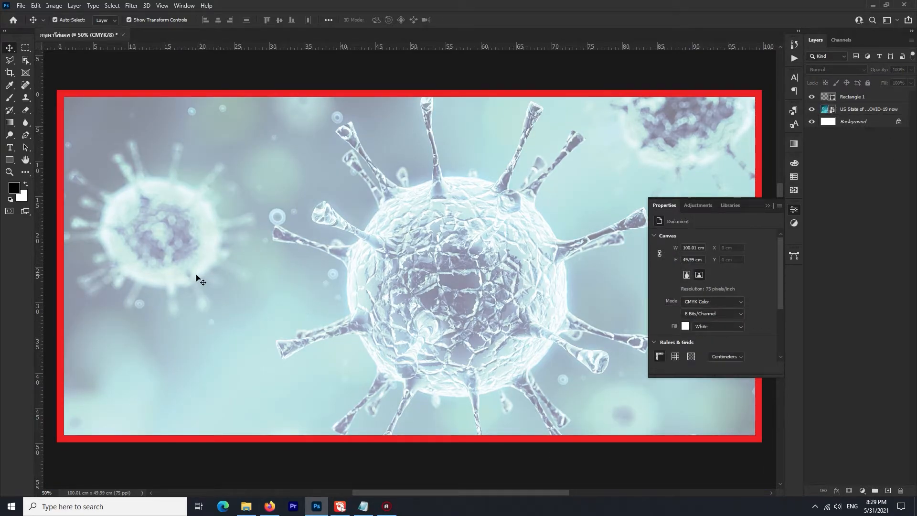
click(459, 193)
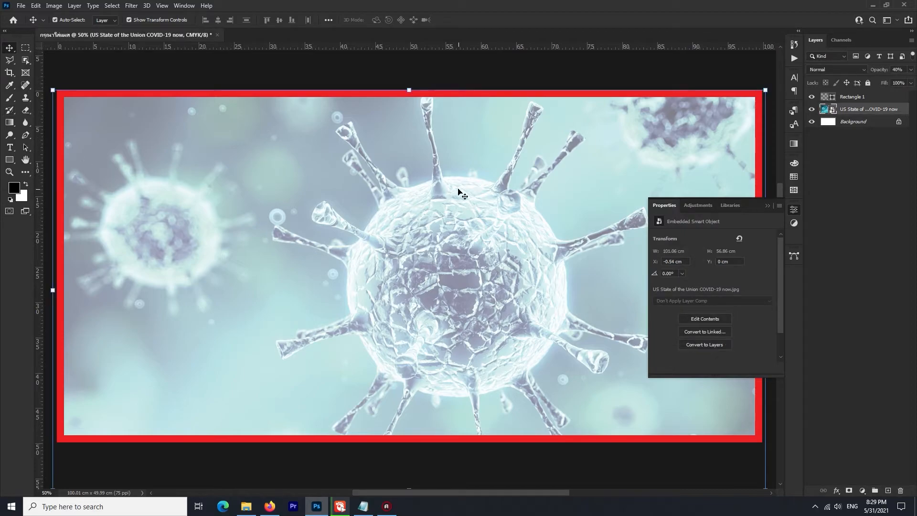
key(2)
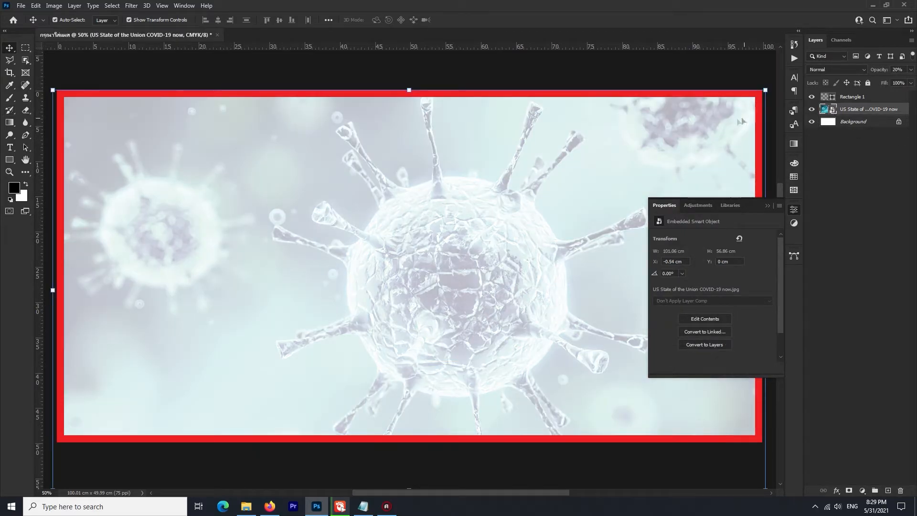
key(1)
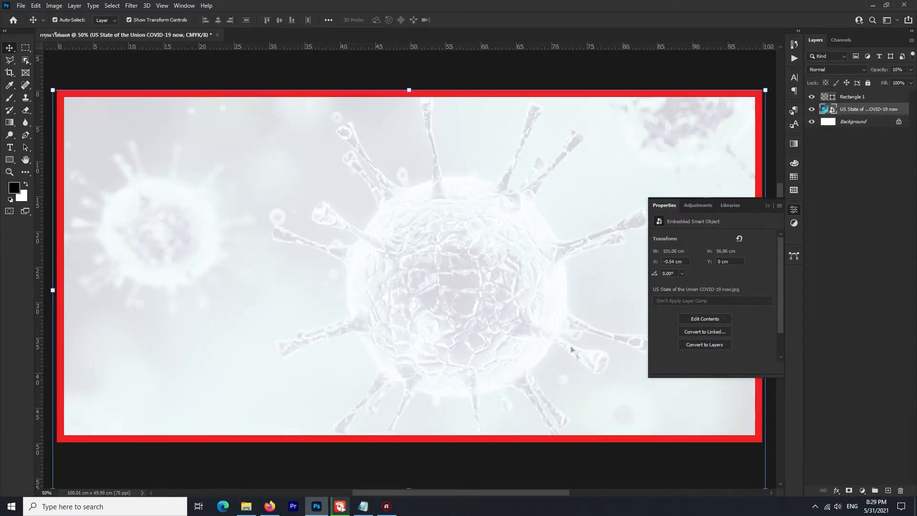
click(667, 71)
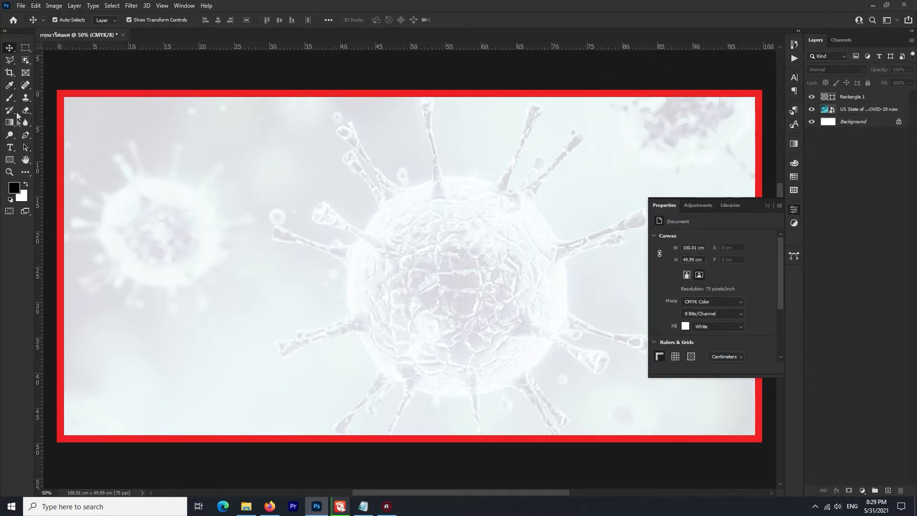
click(248, 503)
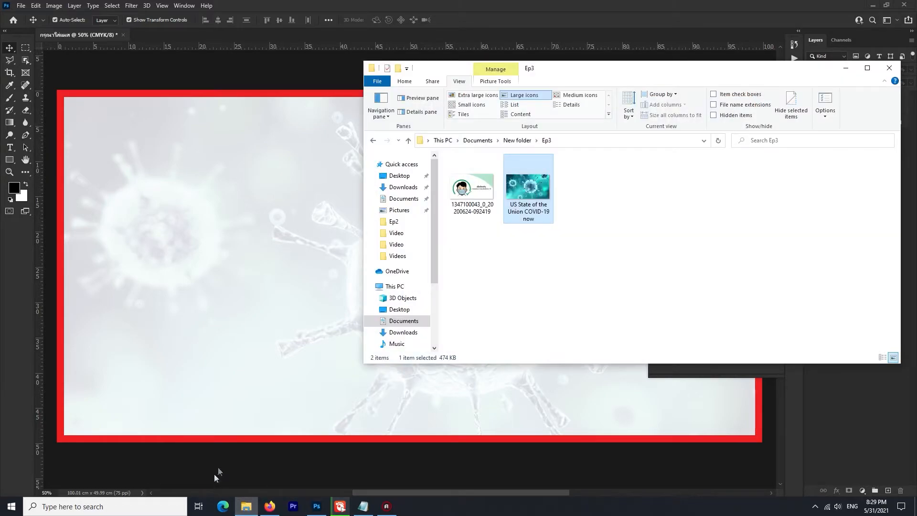
drag(472, 186, 308, 240)
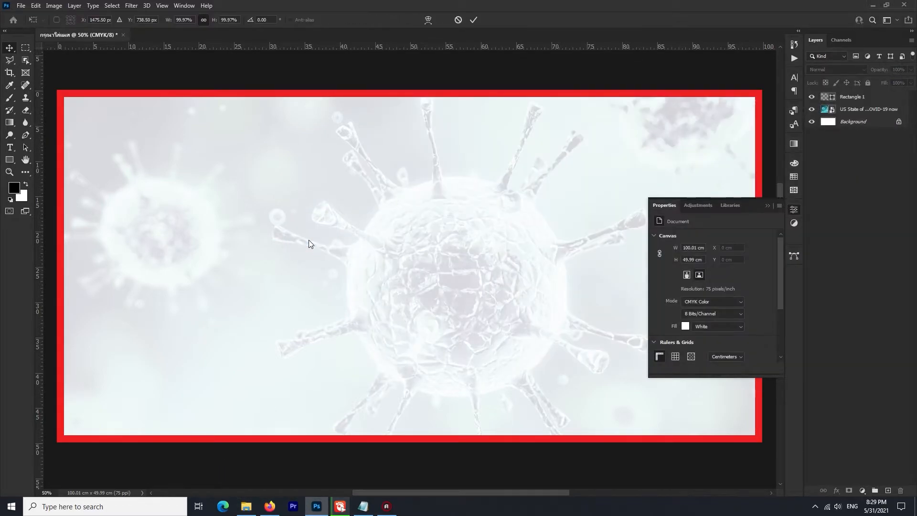
key(Return)
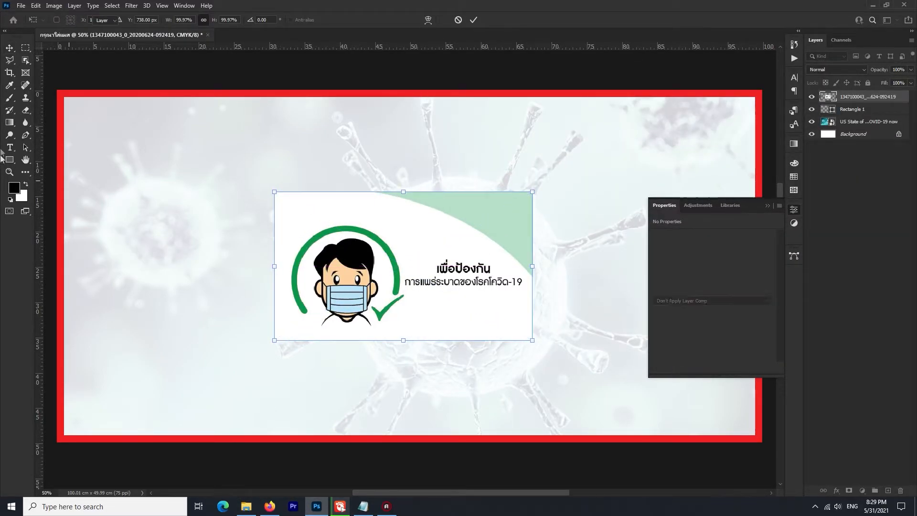
Rasterize the placed masked-man image and erase its green corner and caption text with a 175 px Eraser brush.
click(25, 109)
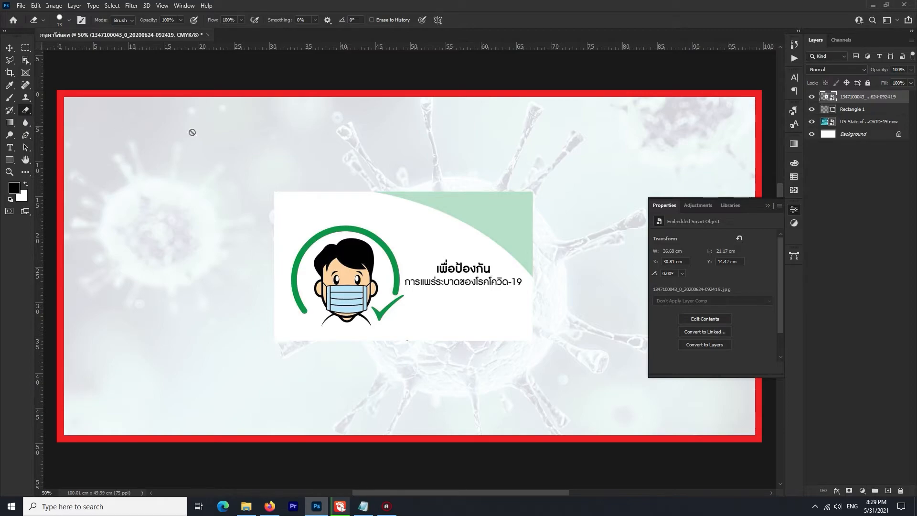
click(480, 205)
click(437, 194)
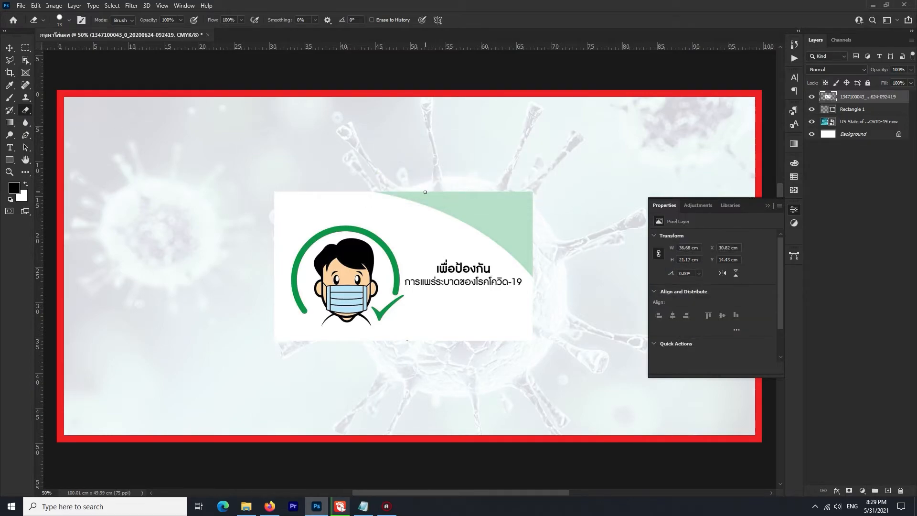
key(bracketright)
key(bracketright)
key(bracketright)
key(bracketright)
key(bracketright)
key(bracketright)
mouse_move(363, 189)
mouse_down()
mouse_move(493, 219)
mouse_move(519, 237)
mouse_move(511, 202)
mouse_move(532, 248)
mouse_move(485, 199)
mouse_move(524, 302)
mouse_up()
mouse_move(427, 279)
mouse_down()
mouse_move(497, 269)
mouse_move(485, 281)
mouse_move(423, 279)
mouse_move(495, 310)
mouse_up()
Remove the masked-man image's white background with the Magic Eraser and clean up its leftover pixels with the Eraser.
right_click(25, 110)
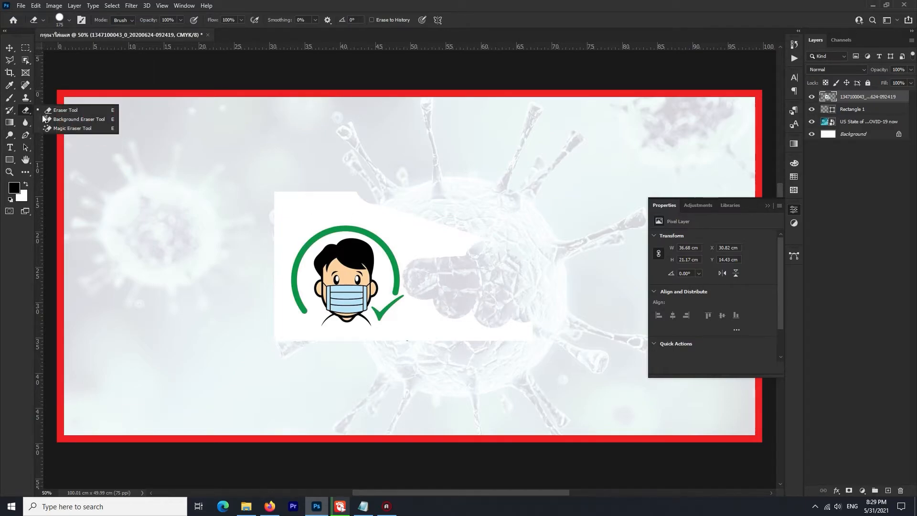
click(62, 129)
click(296, 201)
click(9, 48)
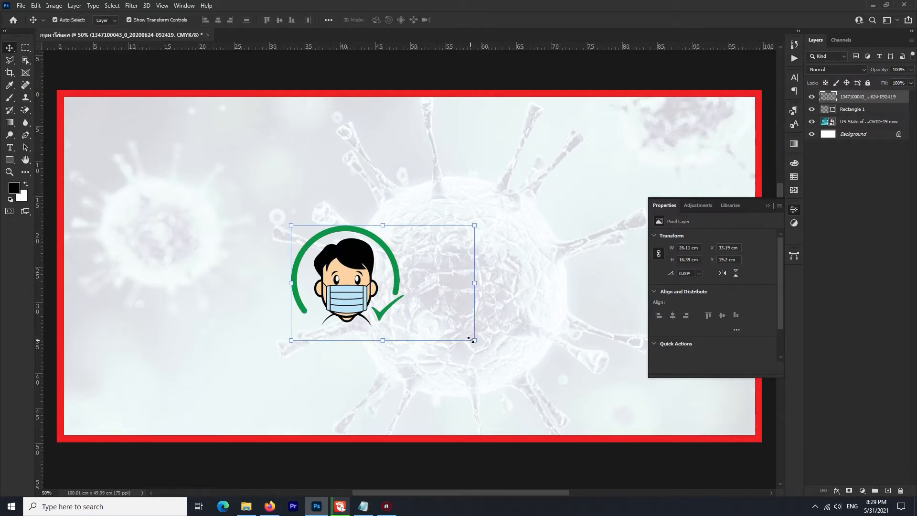
click(22, 113)
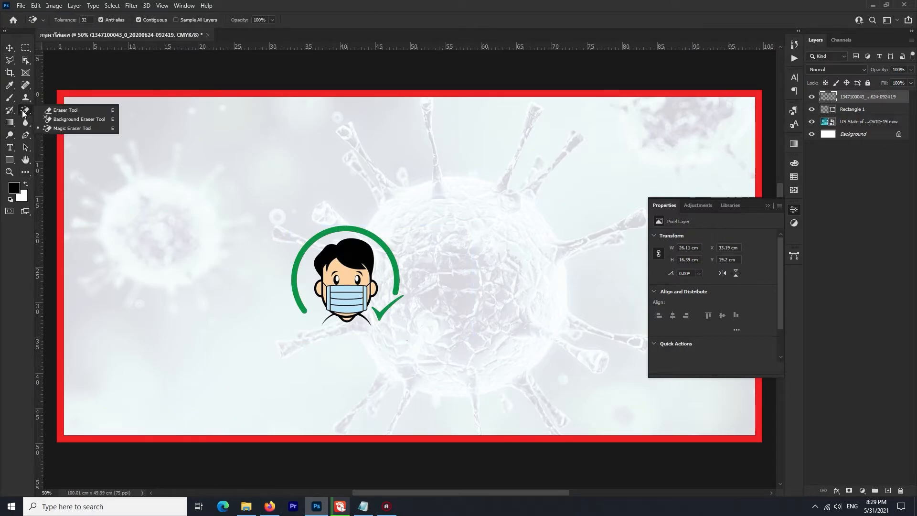
click(46, 110)
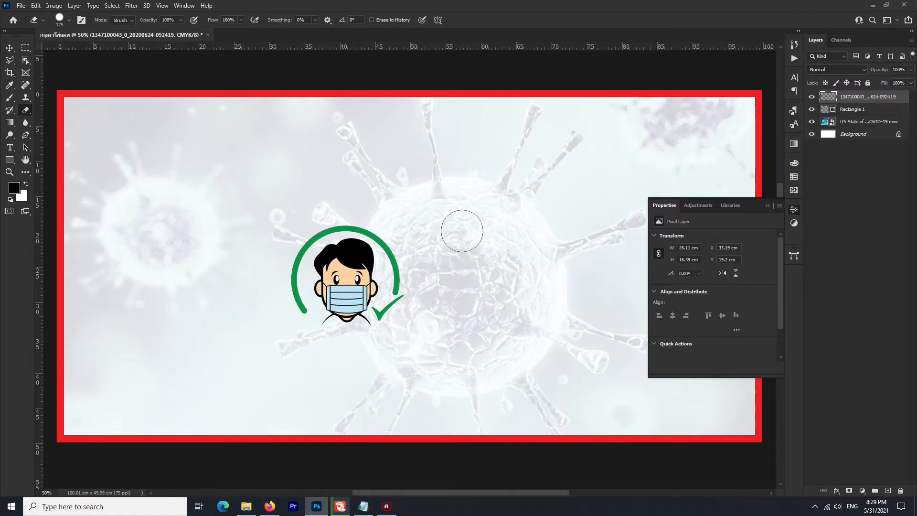
Move the masked-man picture to the sign's upper-left corner and enlarge it to about 25.6 x 22.8 cm.
click(8, 48)
drag(356, 289, 156, 183)
drag(204, 219, 271, 269)
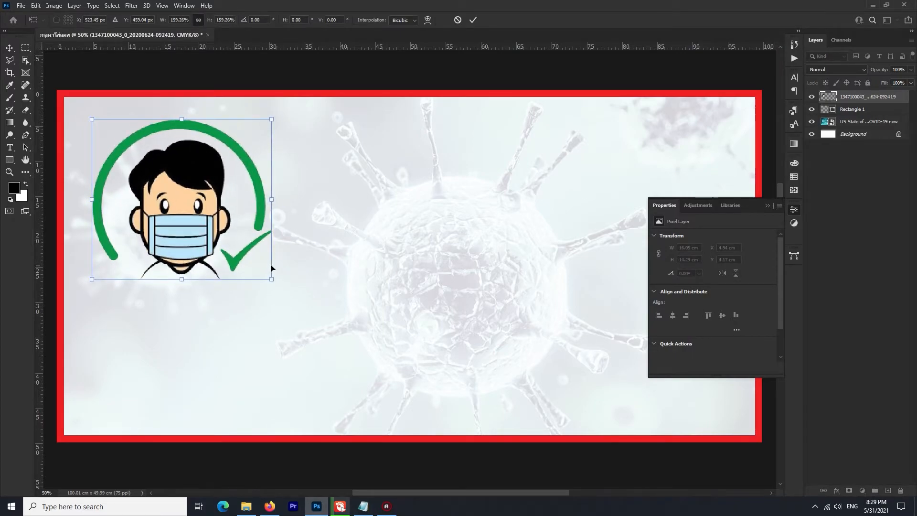
key(Return)
drag(221, 214, 208, 200)
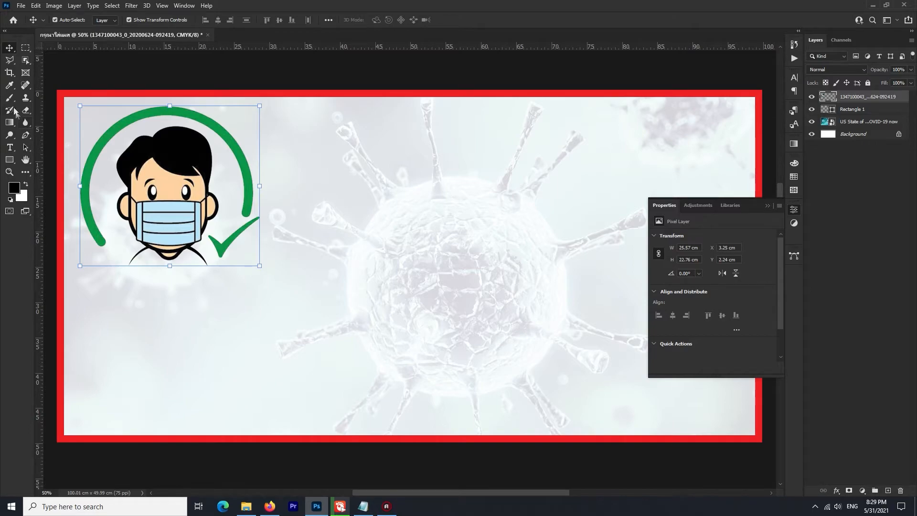
Add a placeholder text layer beside the masked man and scale it up to about 267 pt.
click(10, 147)
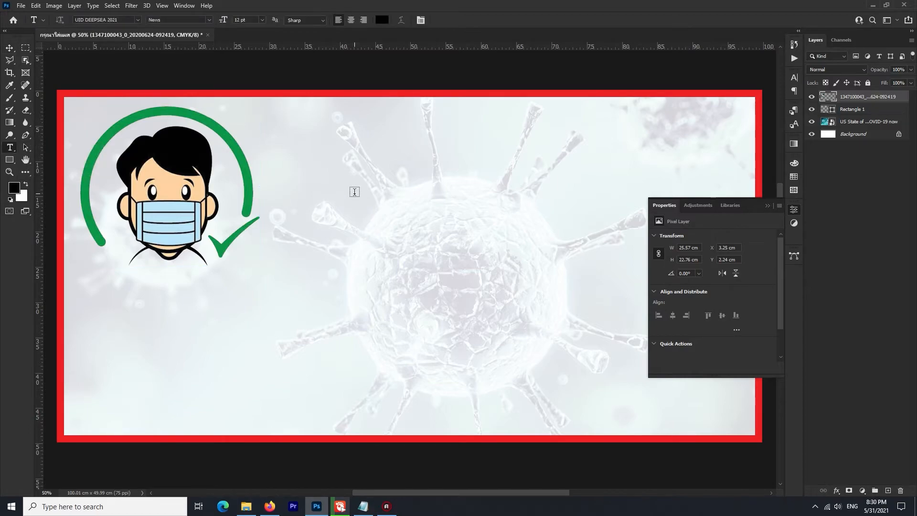
click(357, 191)
click(11, 50)
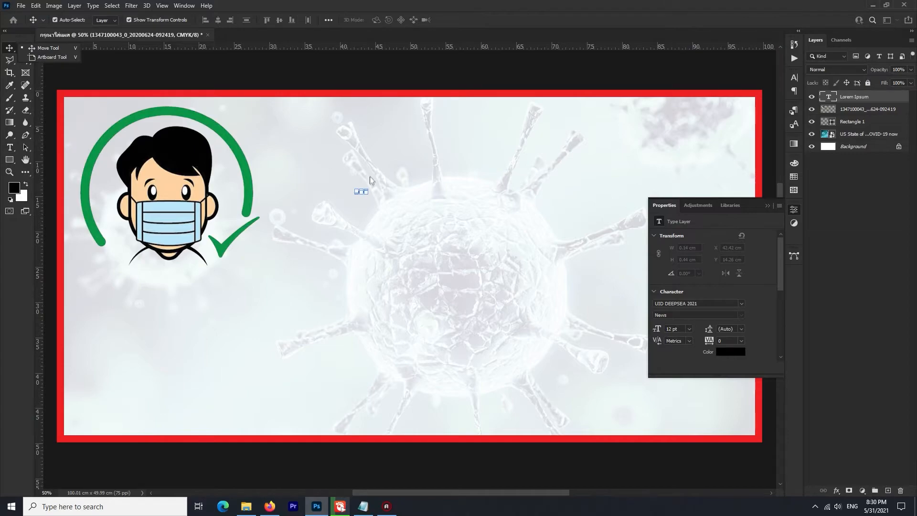
drag(369, 193, 580, 179)
key(Return)
Replace the placeholder text with "กรุณาใส่หน้ากาก" and move it closer to the masked man.
click(9, 149)
click(414, 179)
key(ctrl+a)
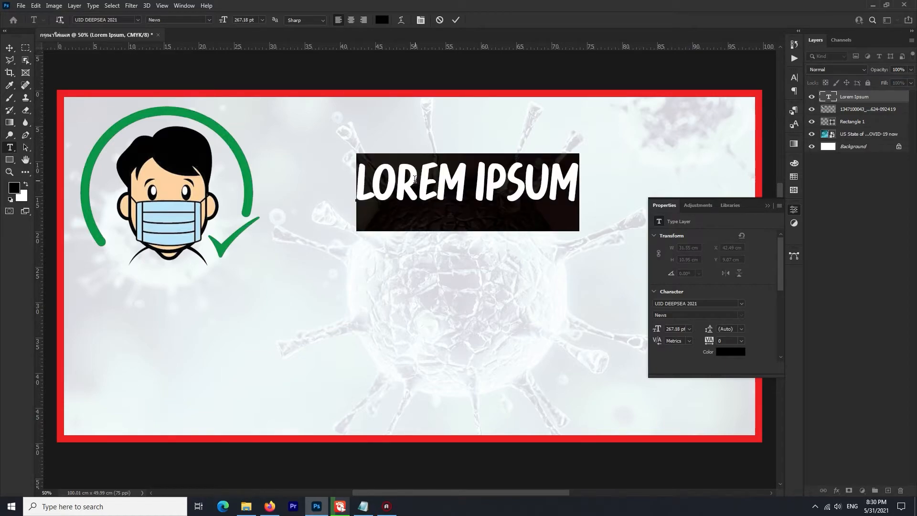
text(D)
key(BackSpace)
text(D)
key(BackSpace)
key(grave)
text(กรุ)
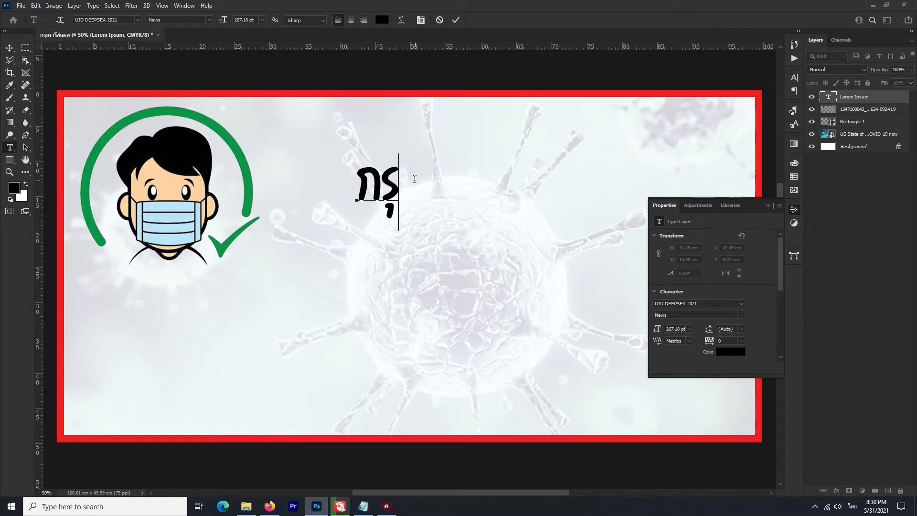
text(ณา)
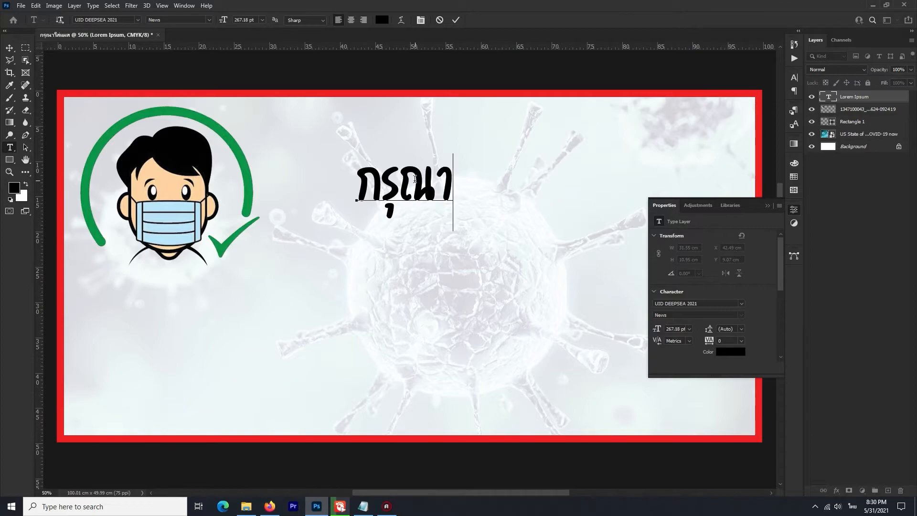
text(ใส่ห)
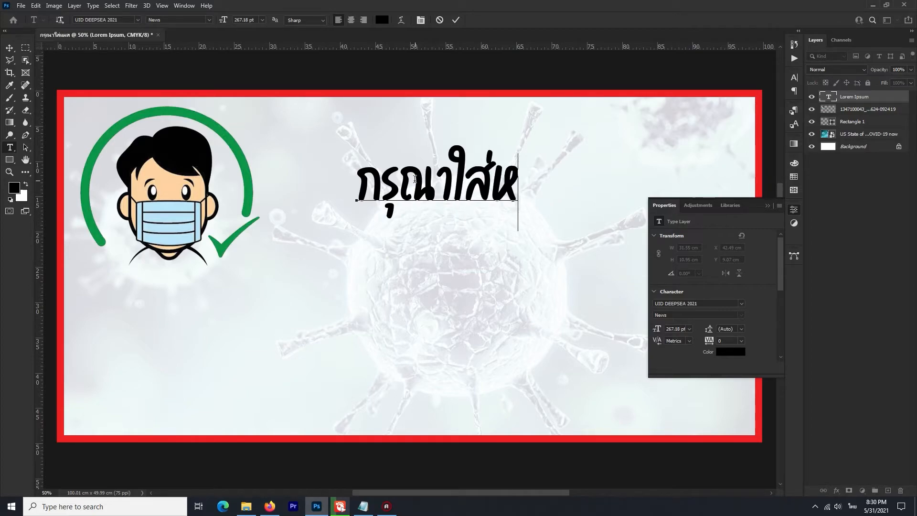
text(น้ากาก)
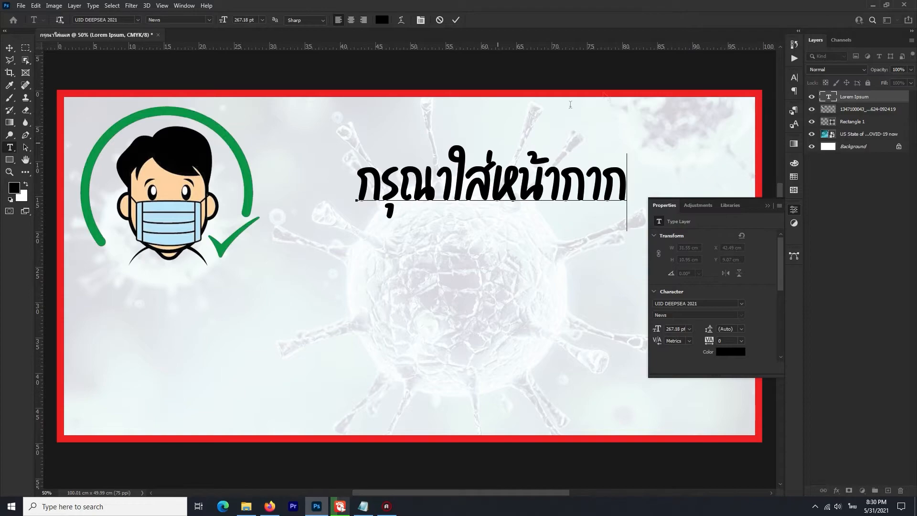
click(11, 48)
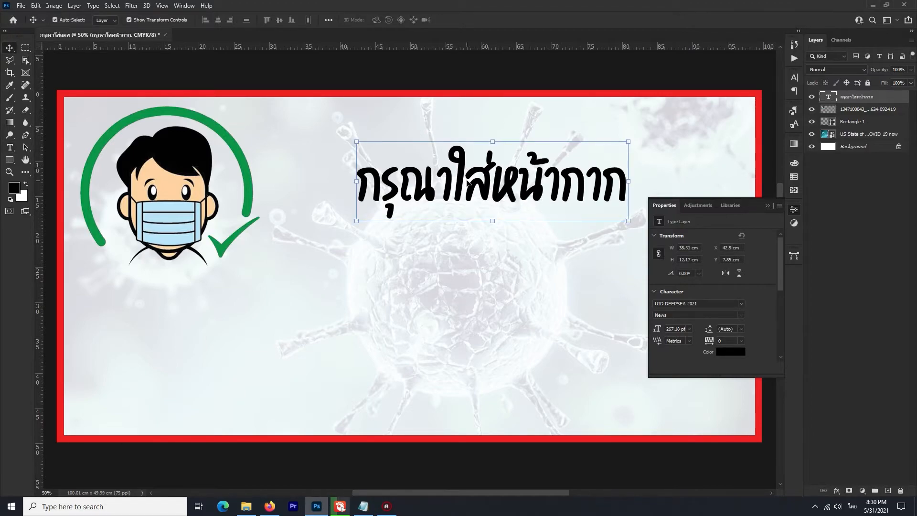
drag(468, 175, 395, 202)
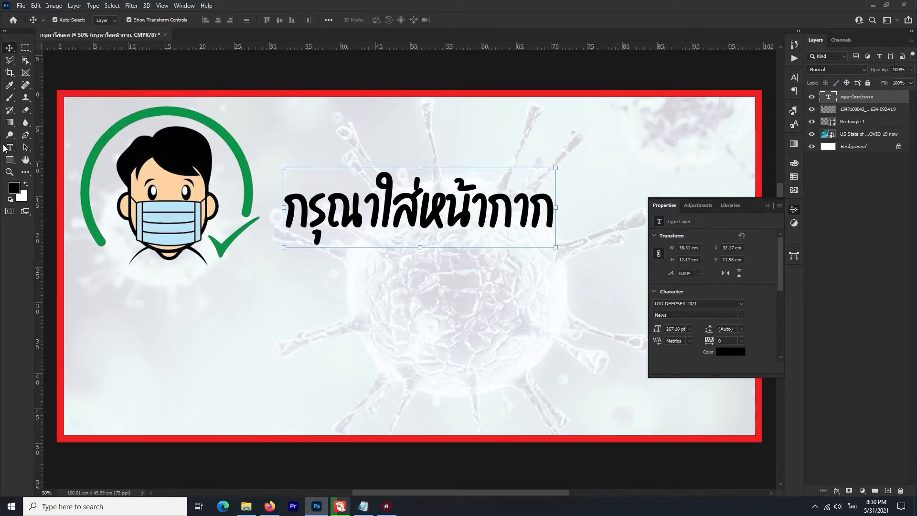
Change the font of the "กรุณาใส่หน้ากาก" text to PSLxEmpireExtra Bold.
click(10, 147)
click(379, 211)
key(ctrl+a)
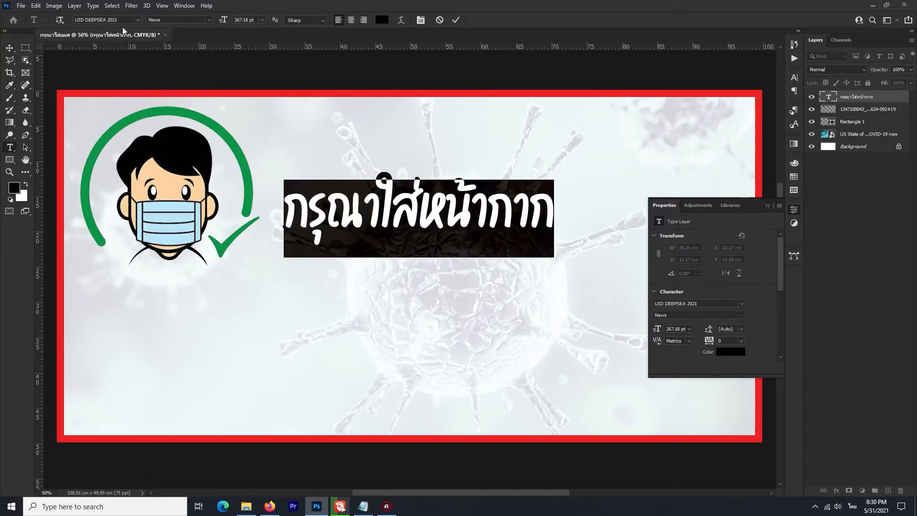
click(125, 22)
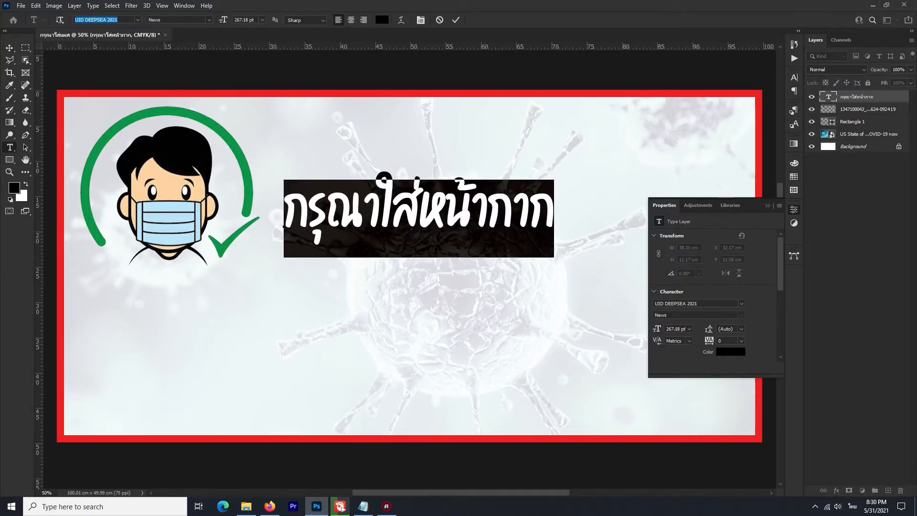
key(alt+shift)
text(ps)
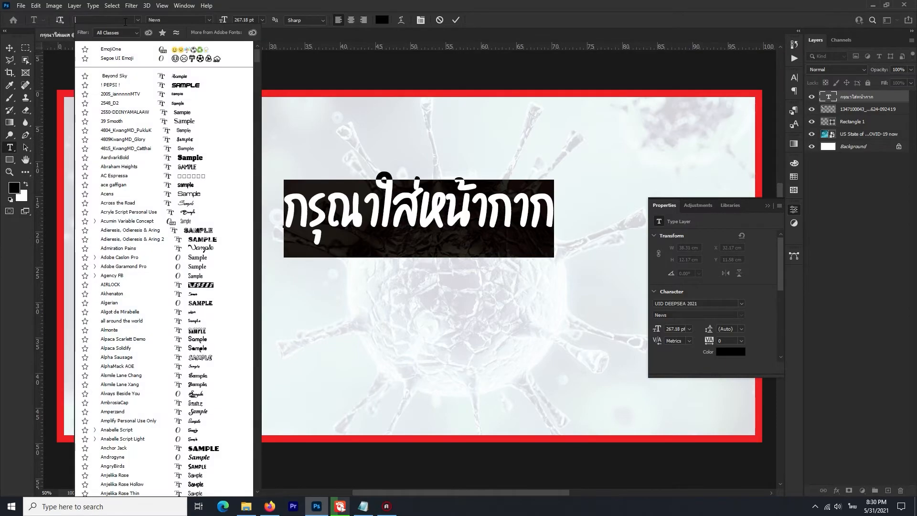
text(lx)
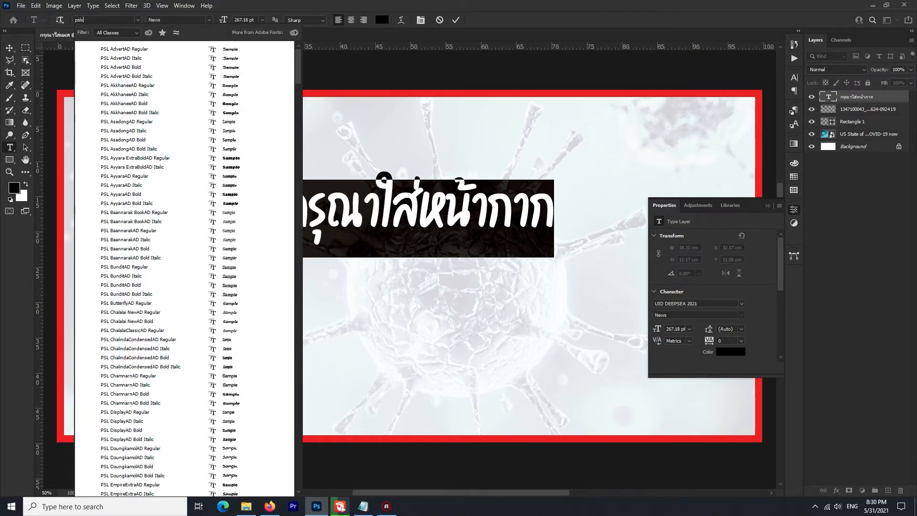
text(e)
key(Down)
key(Down)
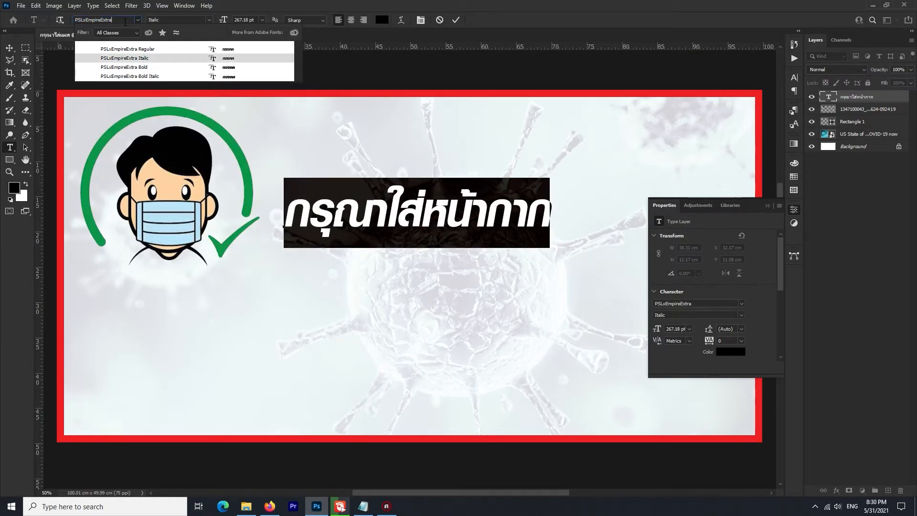
key(Down)
key(Return)
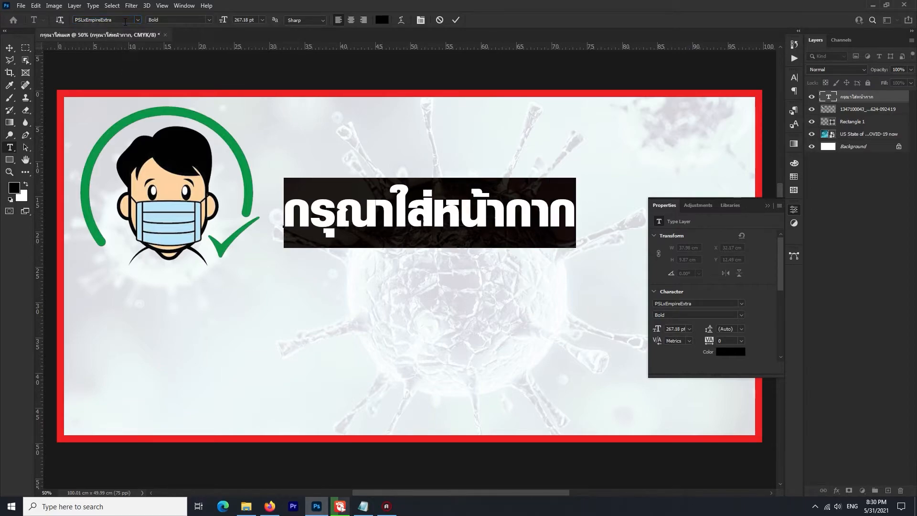
Enlarge the "กรุณาใส่หน้ากาก" text to about 430 pt so it spans from the masked man to the right border.
click(9, 48)
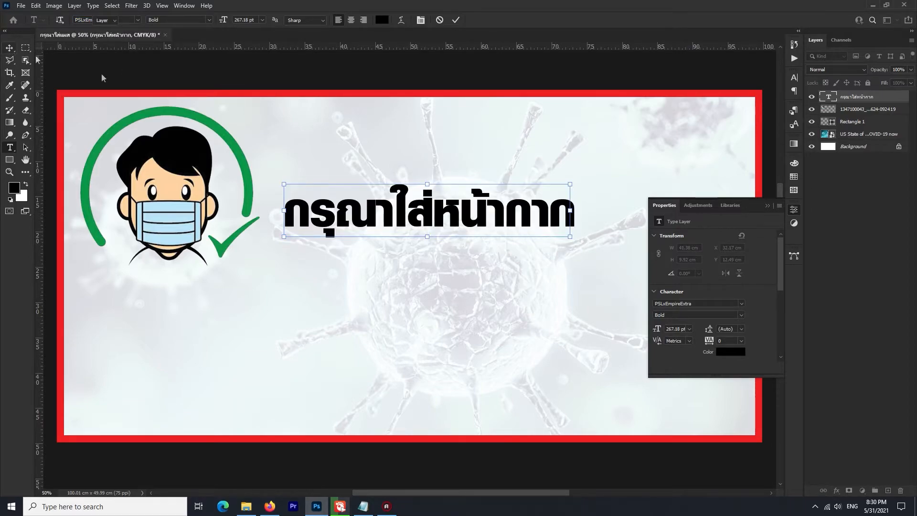
click(575, 213)
drag(578, 214, 690, 214)
drag(539, 225, 532, 188)
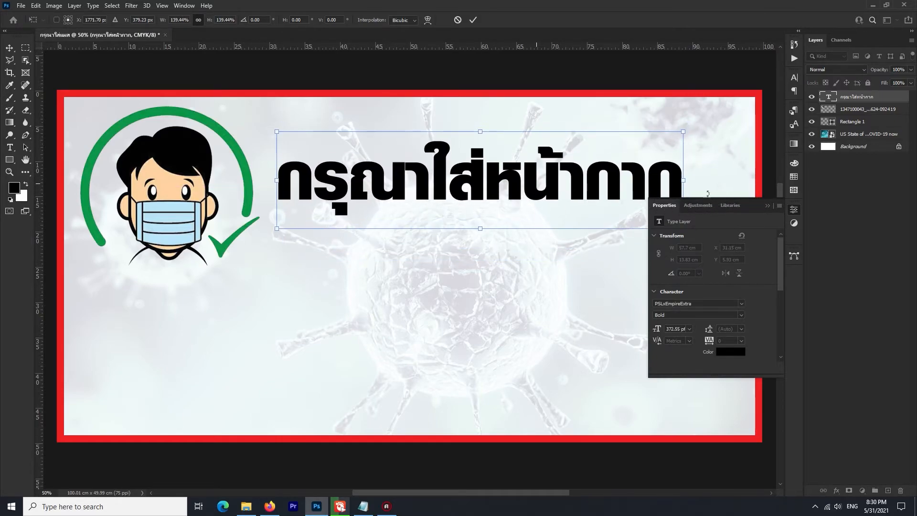
drag(686, 182, 746, 181)
key(Return)
Duplicate the heading text directly below the original and replace the copy's wording with "อนามัย".
key(ctrl+j)
drag(514, 195, 514, 276)
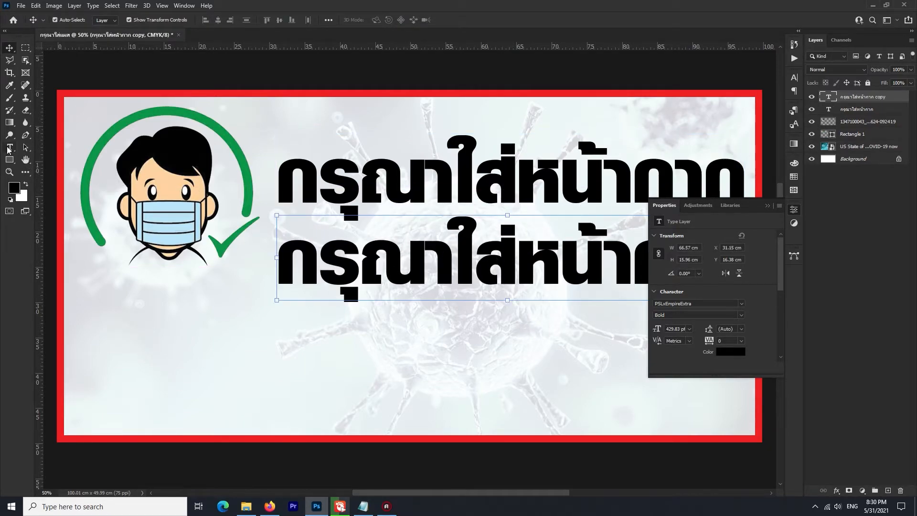
click(8, 148)
key(ctrl+a)
click(436, 251)
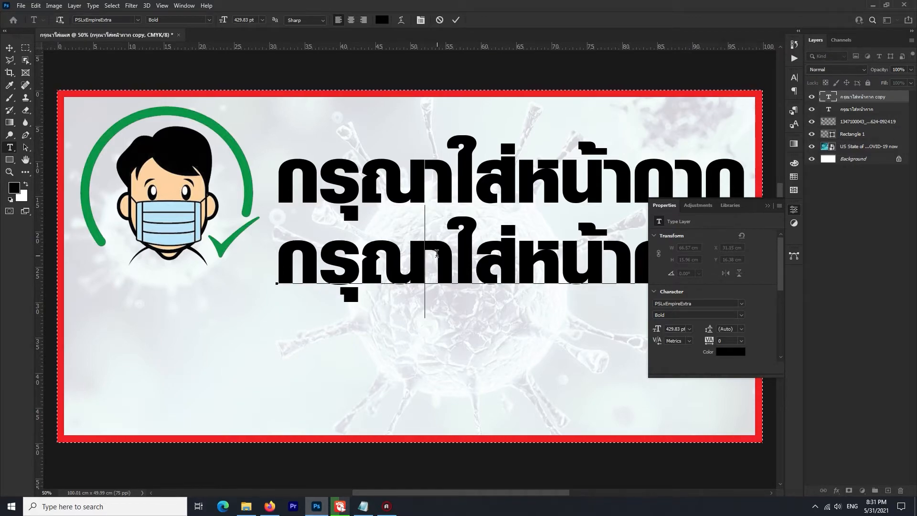
key(ctrl+a)
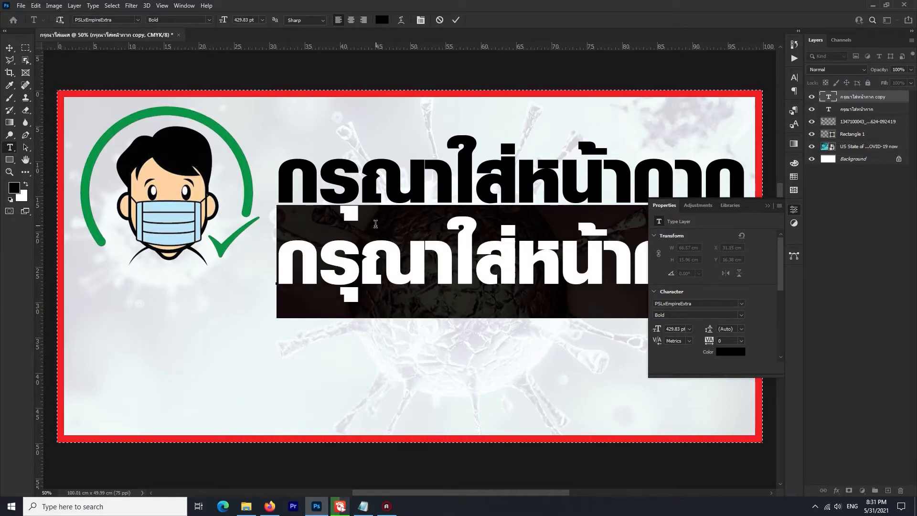
text(vok,yp)
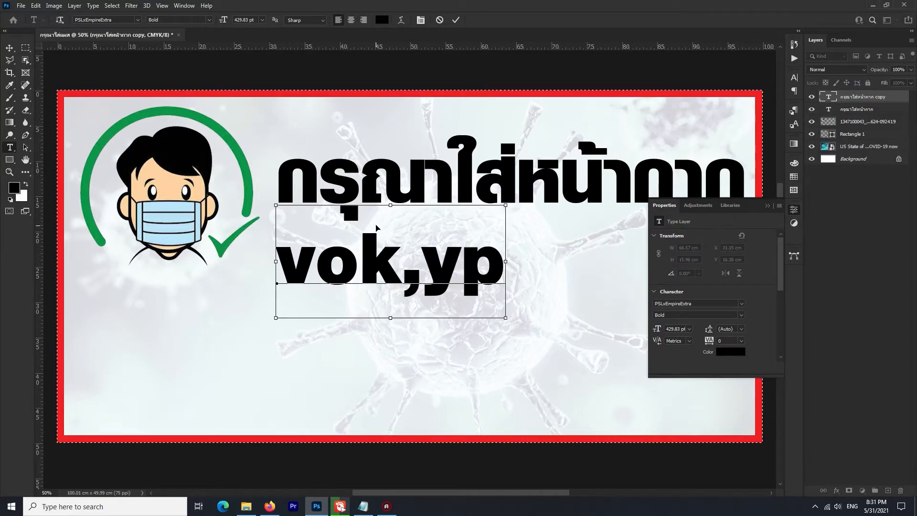
key(ctrl+a)
text(อนามัย)
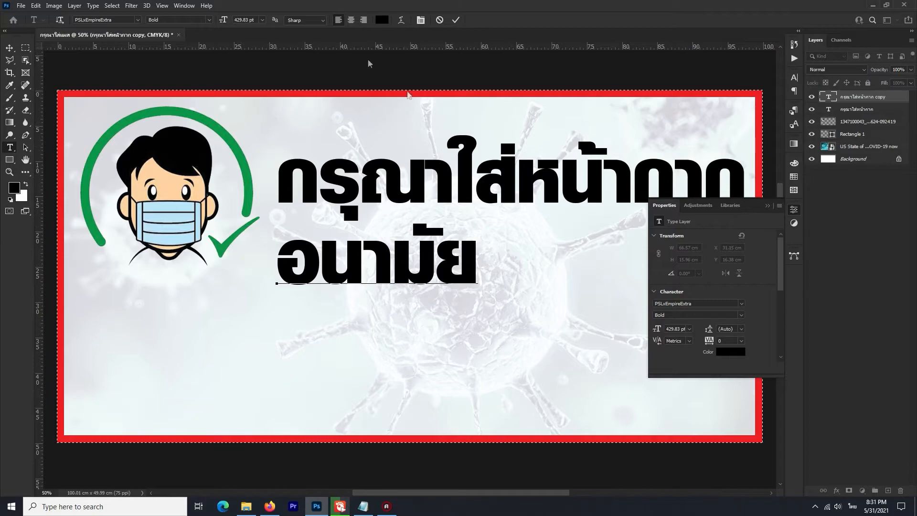
Centre "อนามัย" under the heading, then raise the heading and enlarge it to about 445 pt.
click(11, 48)
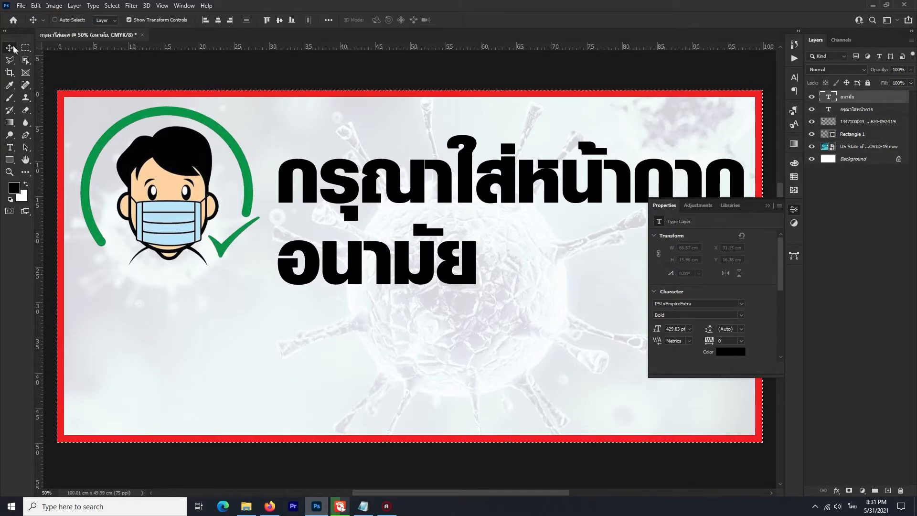
drag(350, 251, 485, 254)
drag(502, 210, 502, 193)
drag(277, 159, 259, 154)
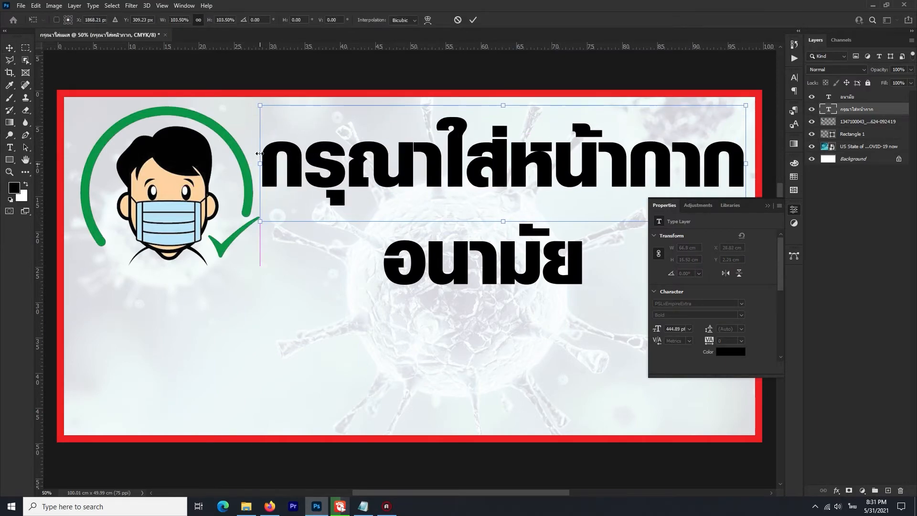
key(Return)
Move the "อนามัย" text left so it sits beneath the start of the heading.
click(530, 258)
drag(535, 267, 473, 262)
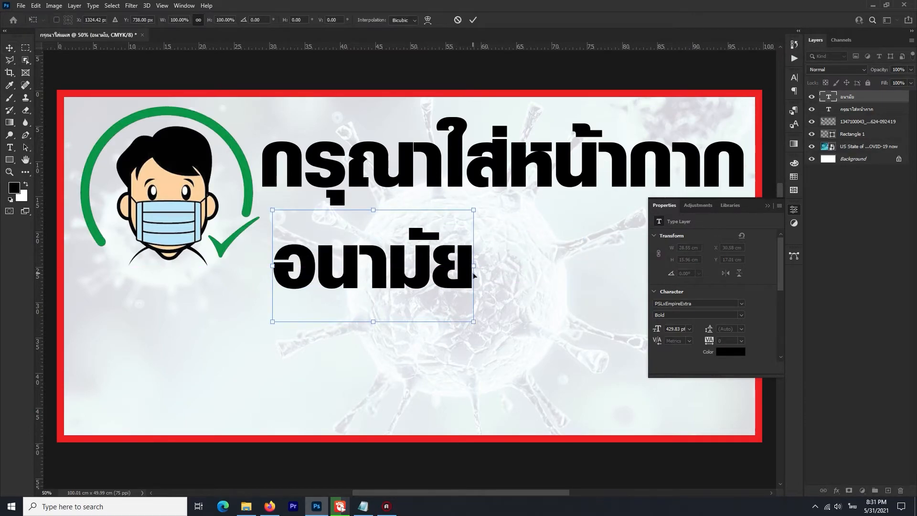
key(Return)
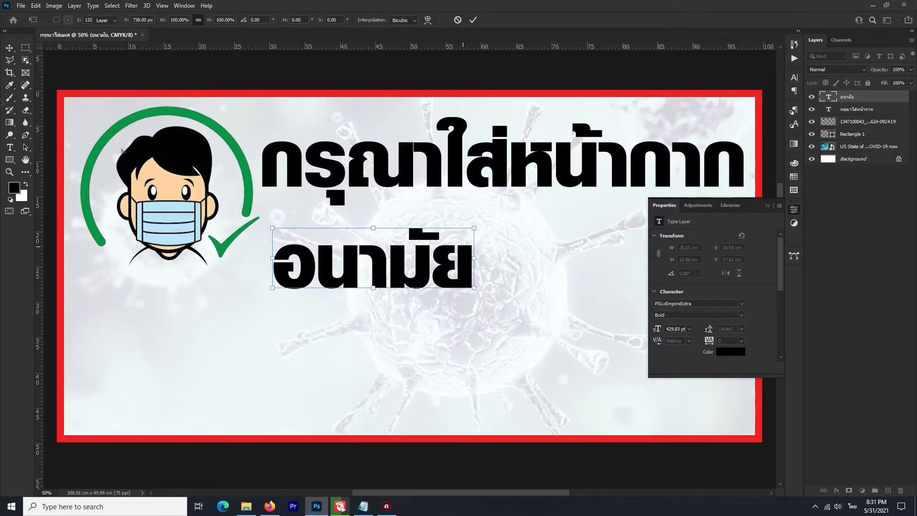
Remove "หน้ากาก" from the heading and insert it in front of "อนามัย" on the second line.
click(8, 149)
drag(507, 154, 747, 155)
key(ctrl+c)
key(BackSpace)
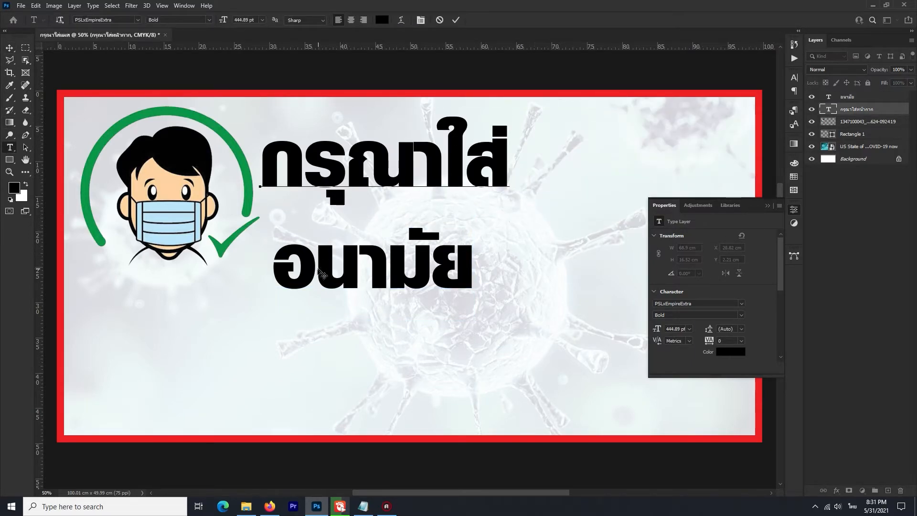
click(878, 124)
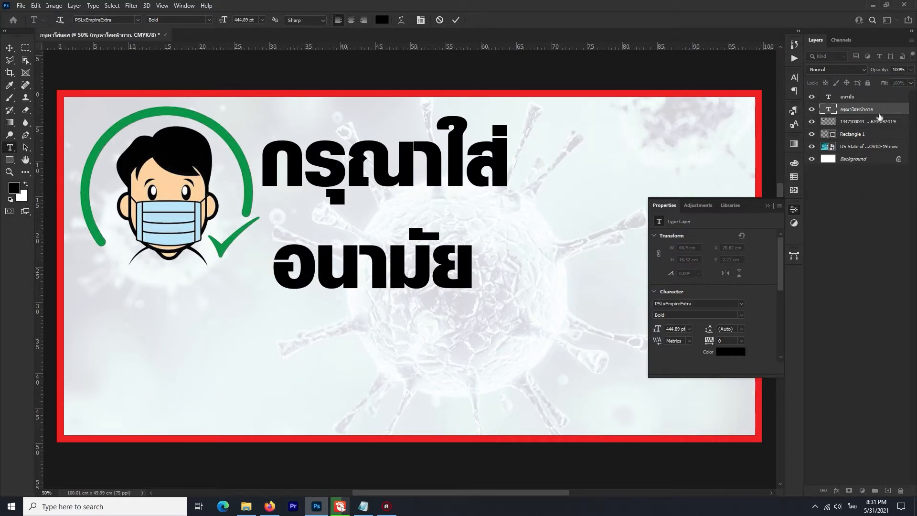
click(853, 97)
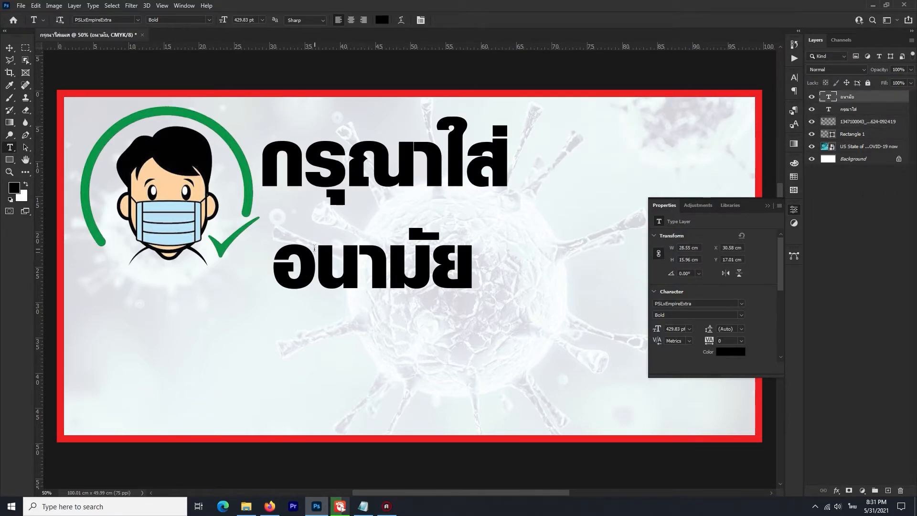
click(283, 269)
key(ctrl+v)
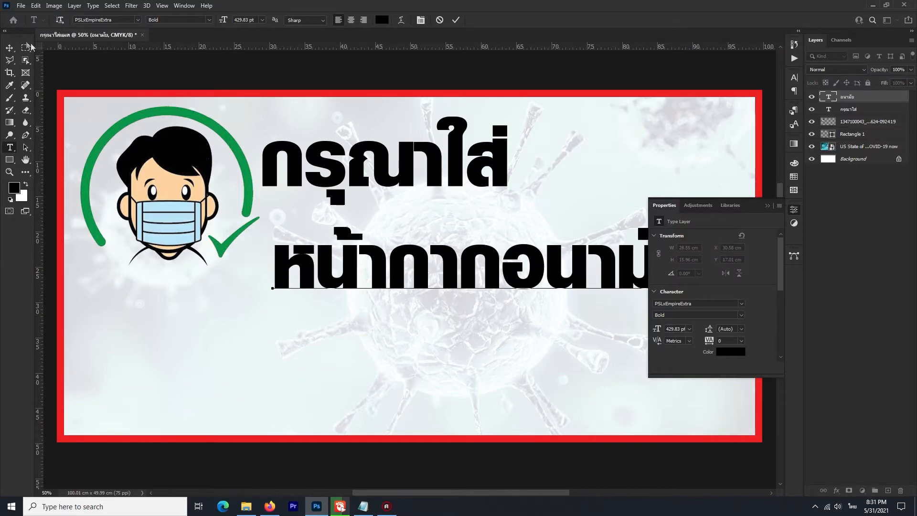
Shift the shortened "กรุณาใส่" heading right and enlarge it to about 664 pt.
click(8, 48)
drag(404, 172, 491, 172)
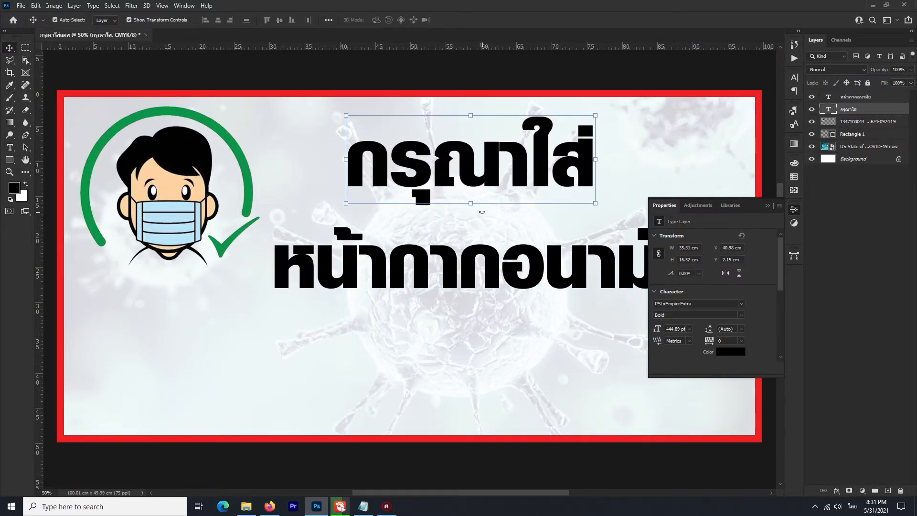
key(ctrl+t)
drag(471, 220, 492, 215)
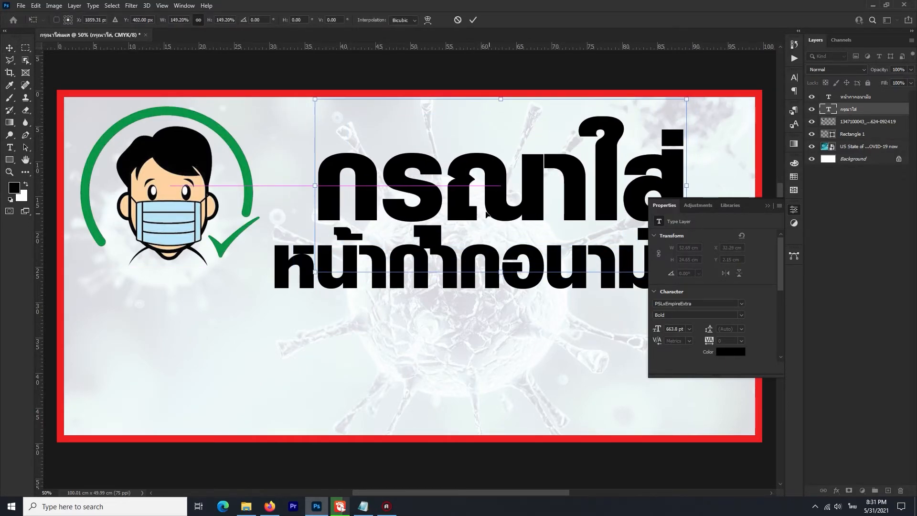
key(Return)
Lower the "หน้ากากอนามัย" line so it sits clear beneath the enlarged heading.
click(430, 276)
drag(430, 276, 430, 296)
scroll(496, 222, down, 3)
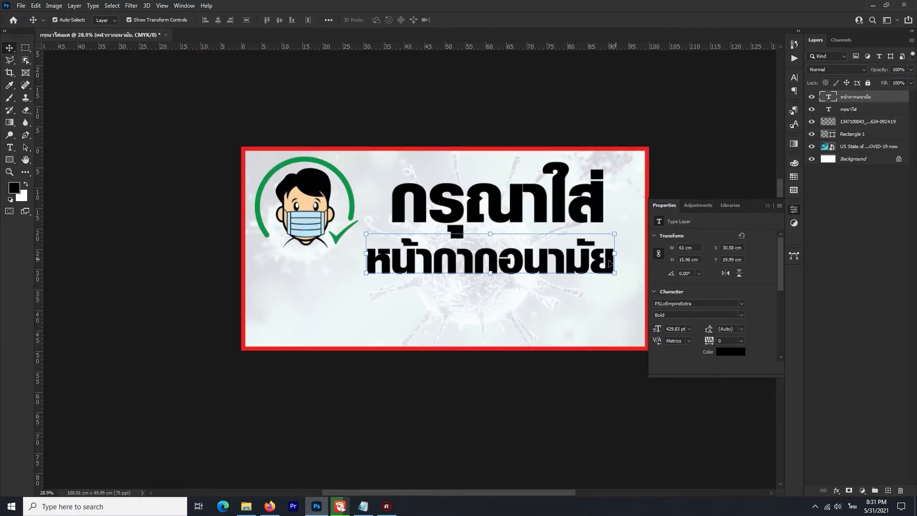
drag(452, 267, 455, 271)
Enlarge the masked-man picture to about 122%, keeping its upper-left corner in place.
click(311, 246)
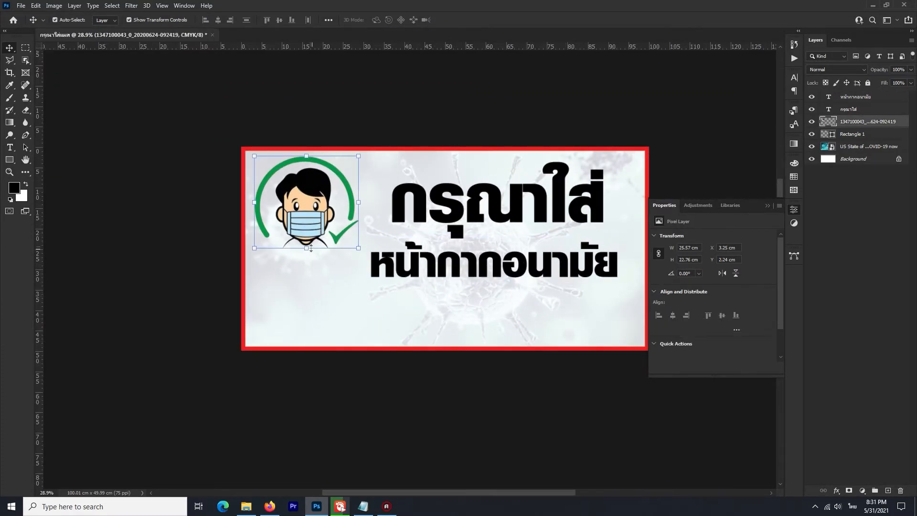
mouse_move(359, 249)
mouse_down()
mouse_move(416, 279)
mouse_move(362, 252)
mouse_up()
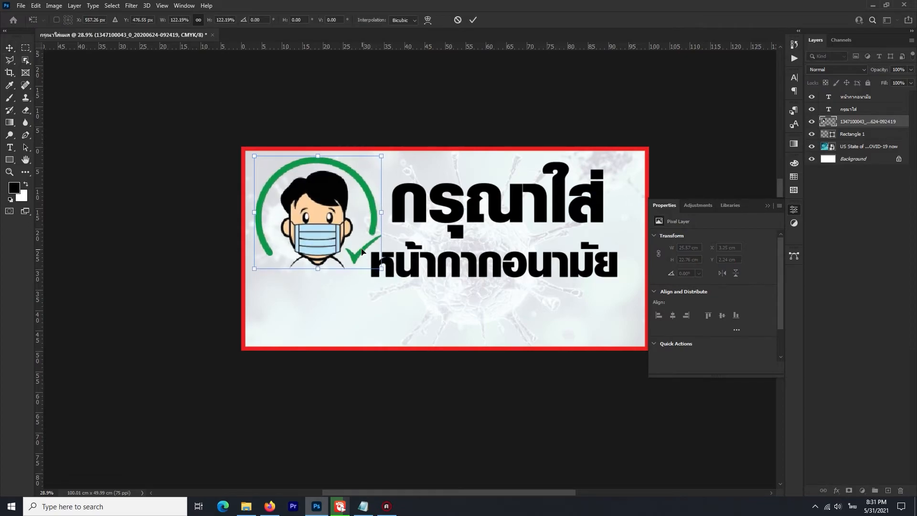
key(Return)
Nudge "กรุณาใส่" and "หน้ากากอนามัย" right to clear the picture's green check mark.
drag(453, 199, 458, 199)
click(457, 270)
drag(457, 270, 469, 269)
Duplicate the "หน้ากากอนามัย" line into the empty area below and replace the copy's wording with "ก่อนเข้าร้าน".
key(ctrl+c)
key(ctrl+v)
drag(486, 261, 441, 324)
click(9, 148)
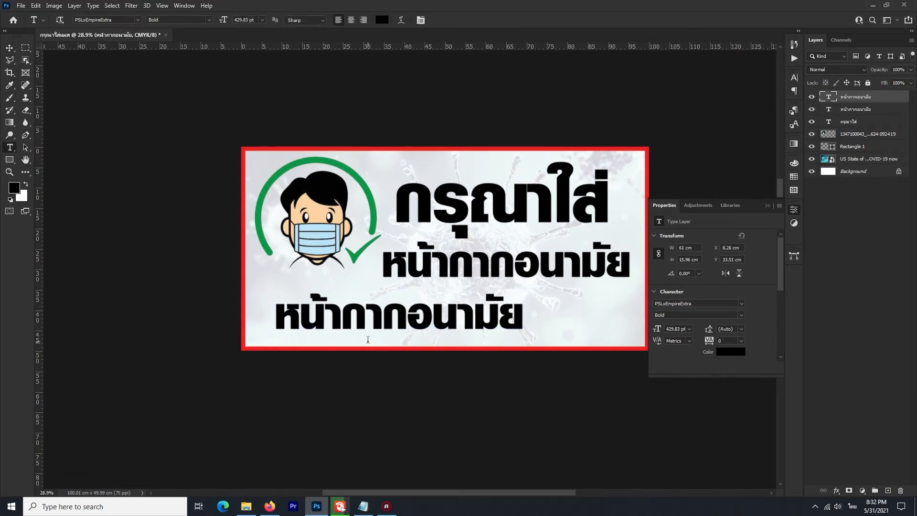
double_click(380, 314)
text(ก่อ)
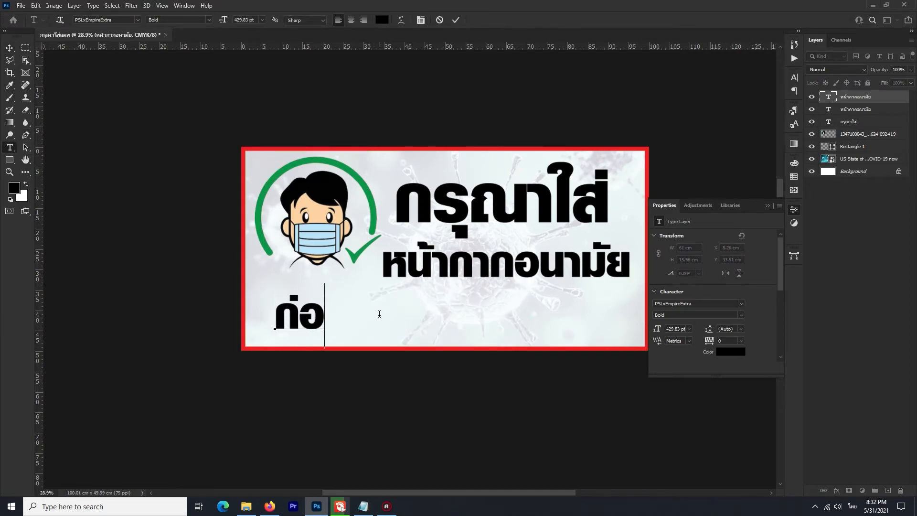
text(นเข้า)
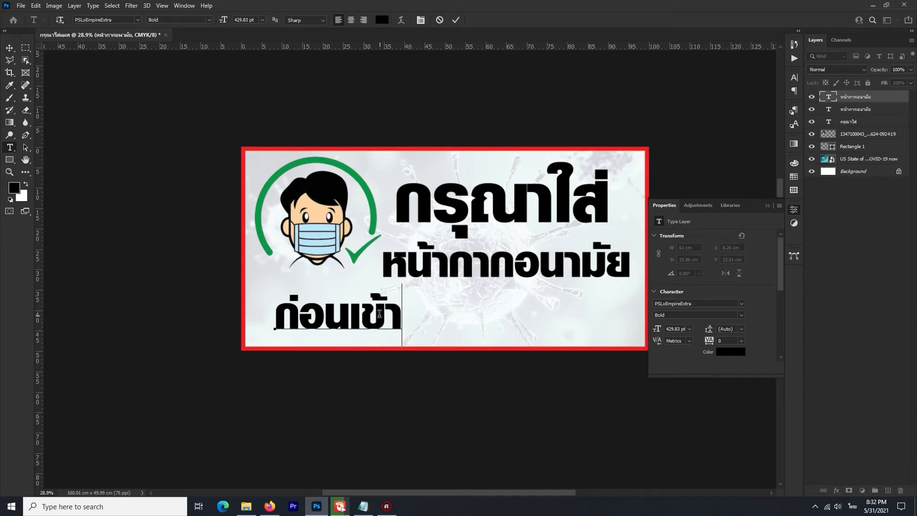
text(ร้าน)
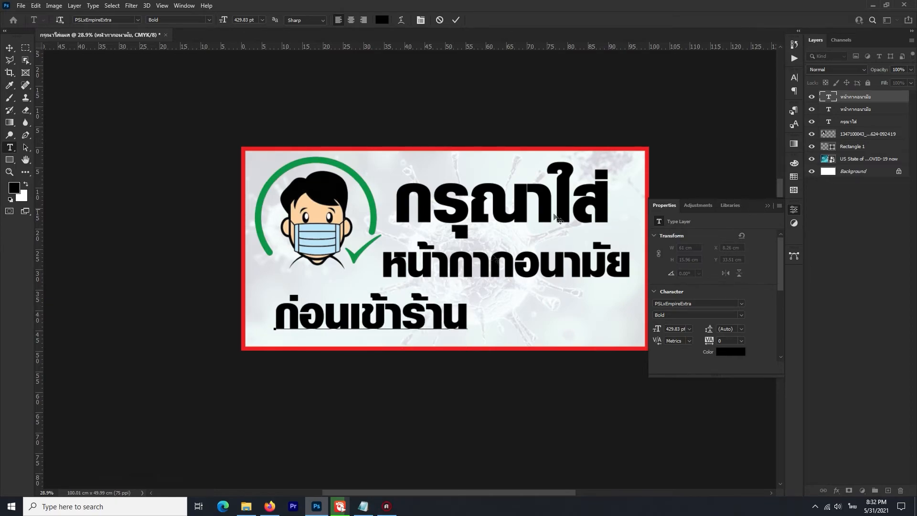
Enlarge "ก่อนเข้าร้าน" to about 619 pt and shift it right by about 10 cm.
click(11, 48)
drag(432, 318, 537, 318)
key(Return)
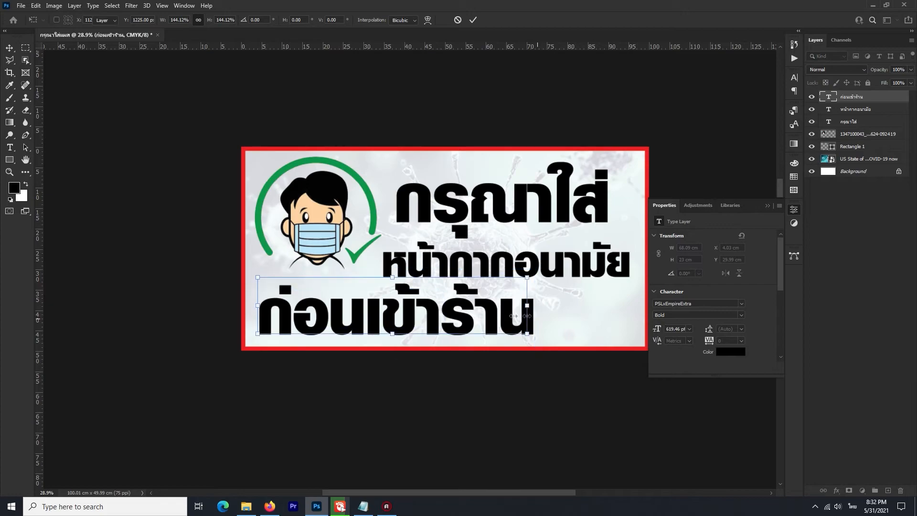
drag(434, 321, 474, 326)
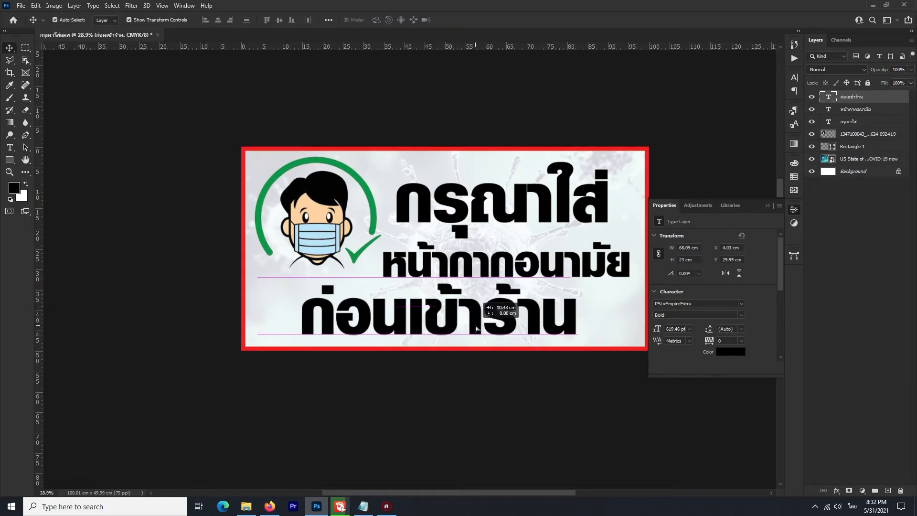
Place a vertical guide at the sign's horizontal centre.
click(457, 152)
drag(42, 161, 444, 179)
click(534, 121)
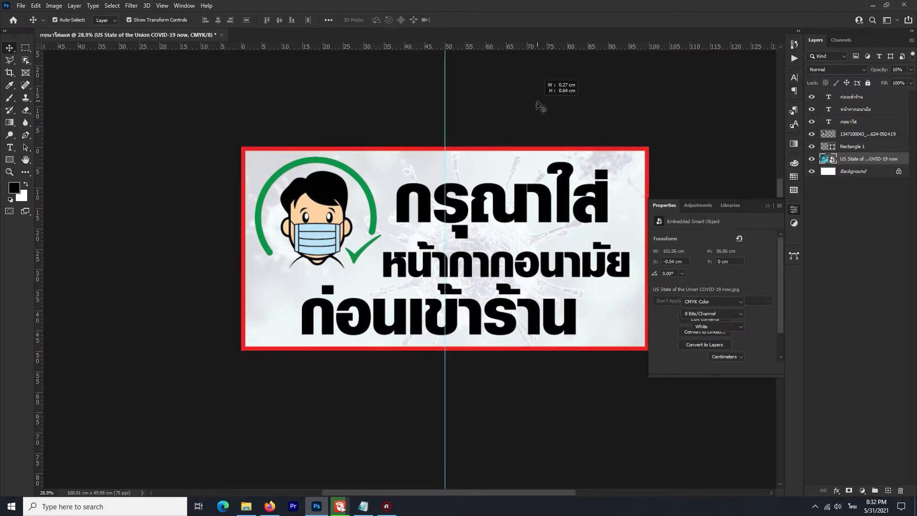
Centre the "ก่อนเข้าร้าน" line on the vertical guide and lower it closer to the border.
click(530, 324)
mouse_move(490, 324)
mouse_down()
mouse_move(506, 324)
mouse_move(501, 331)
mouse_up()
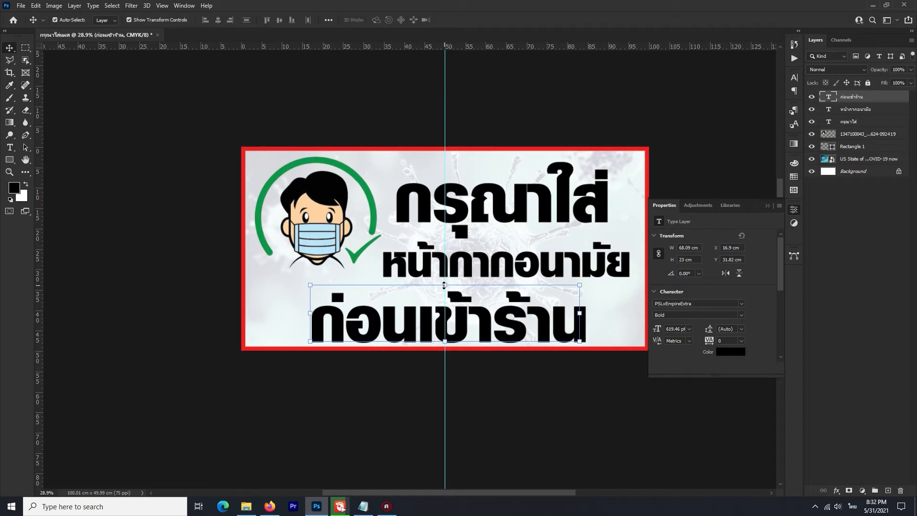
key(ctrl+t)
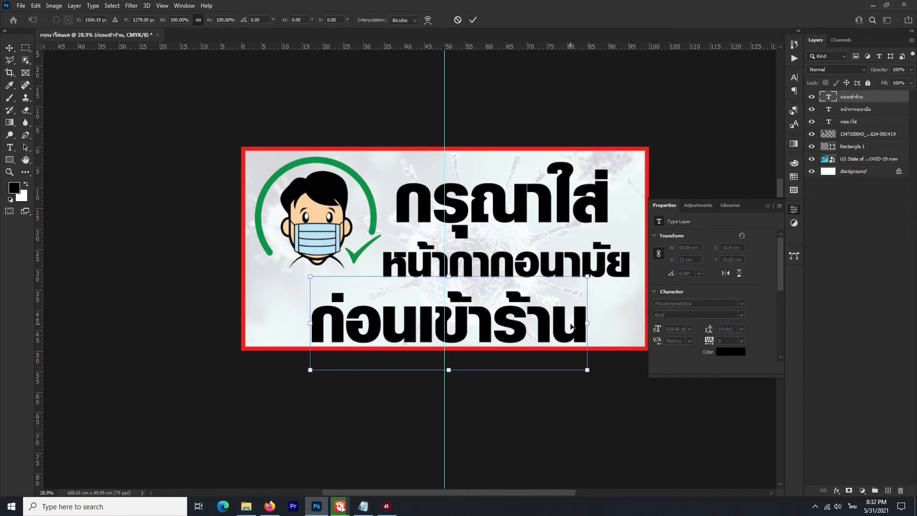
key(Return)
Recolour the "กรุณาใส่" heading from black to red.
click(568, 232)
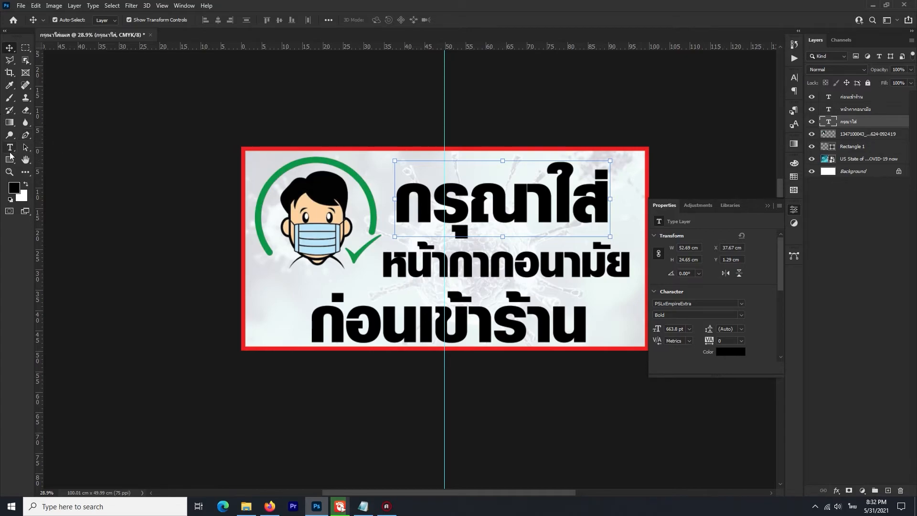
double_click(398, 172)
key(ctrl+a)
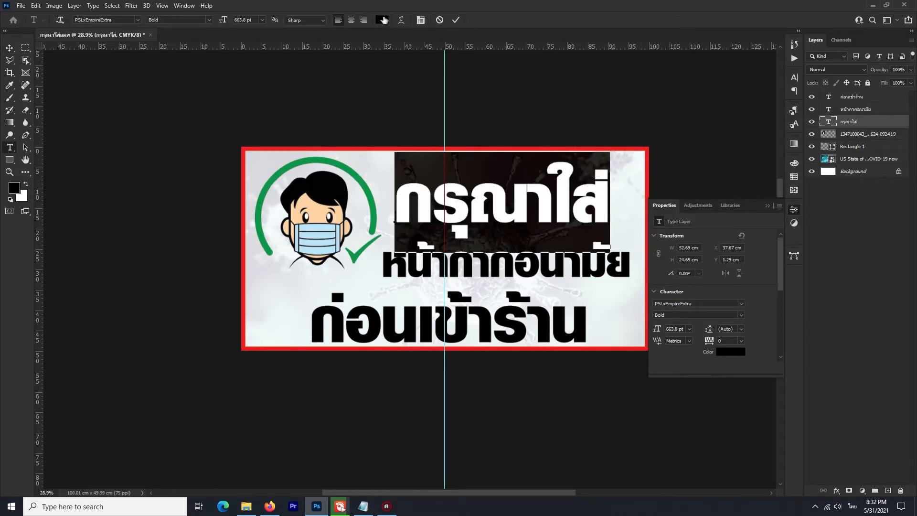
click(383, 19)
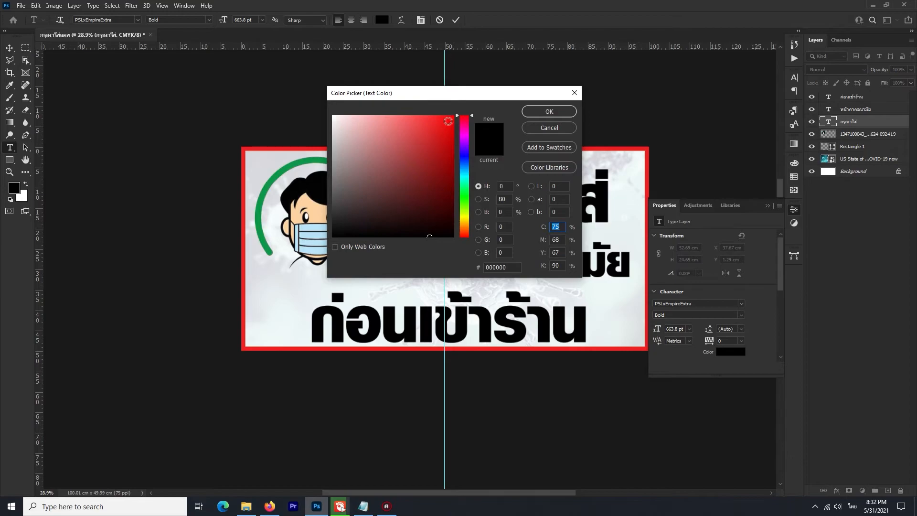
drag(448, 121, 454, 115)
click(562, 111)
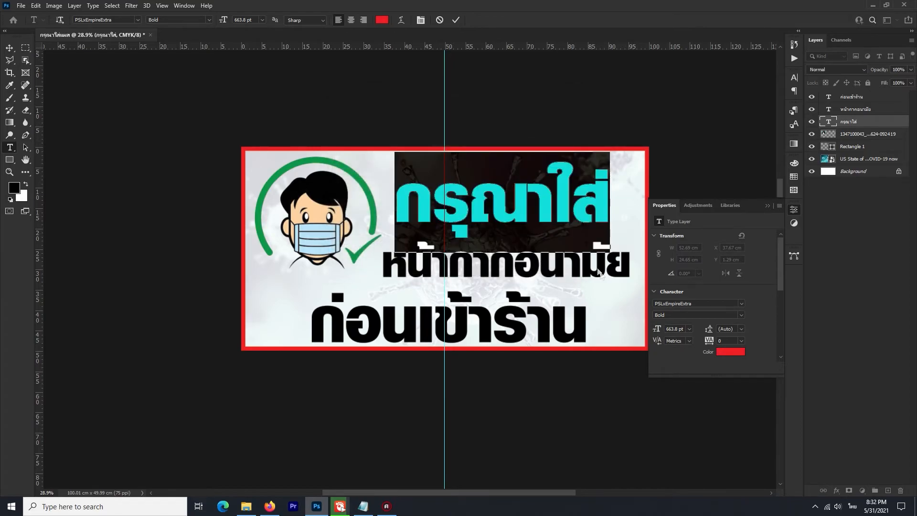
click(579, 203)
click(7, 46)
Recolour the "หน้ากากอนามัย" line to pure red (ff0000).
click(492, 263)
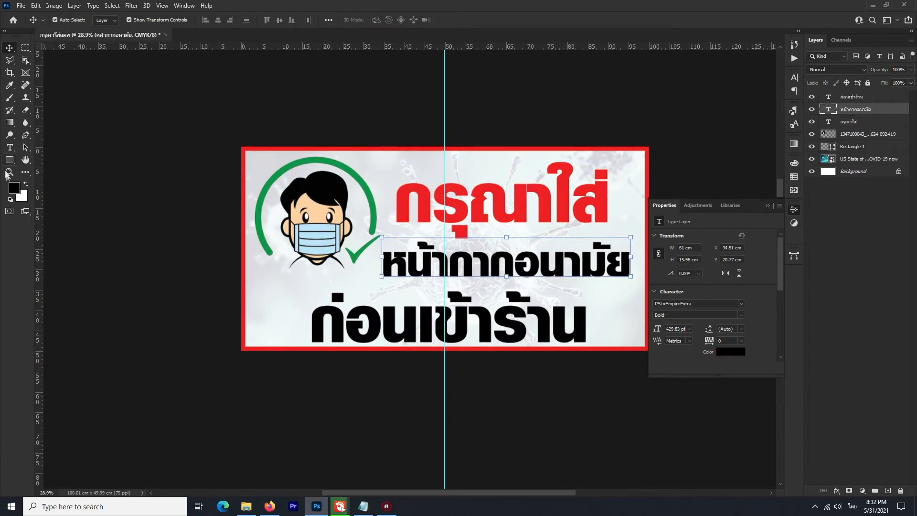
click(6, 147)
click(521, 264)
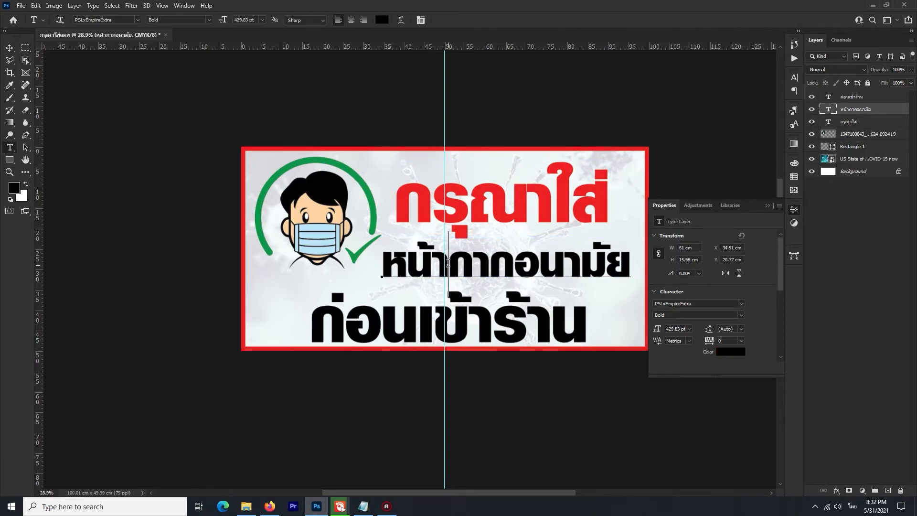
key(ctrl+a)
click(382, 20)
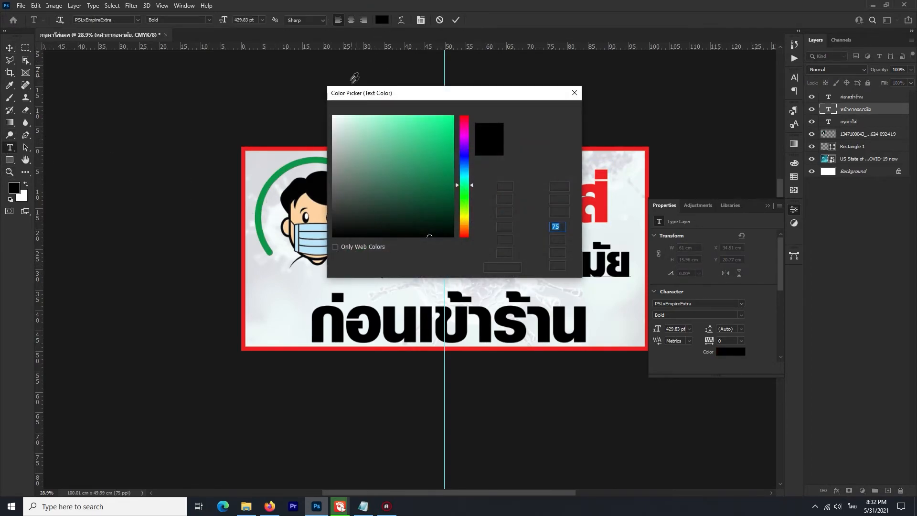
click(468, 113)
click(439, 129)
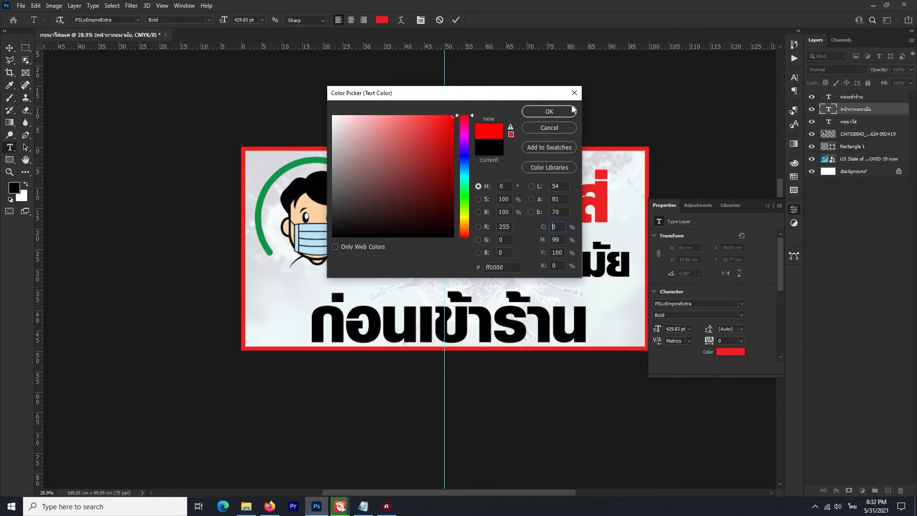
click(568, 111)
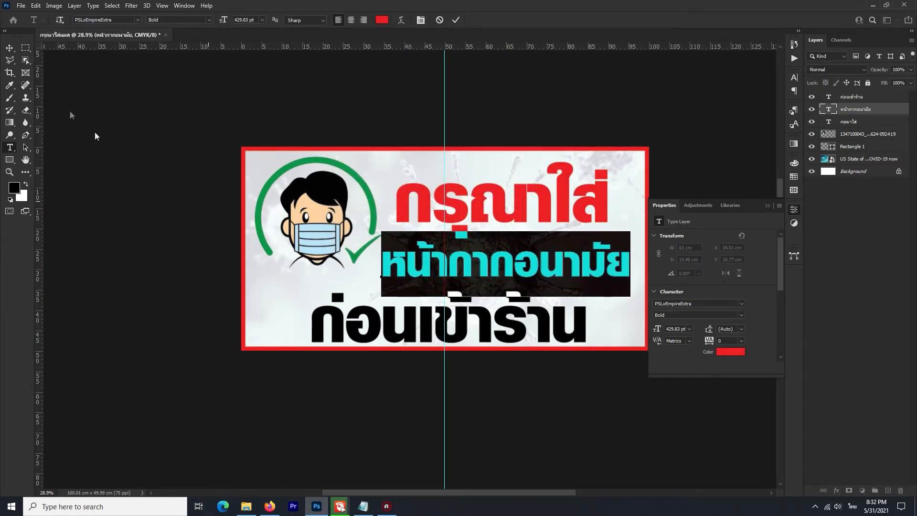
click(10, 49)
Recolour the "ก่อนเข้าร้าน" line to pure red (ff0000).
click(469, 327)
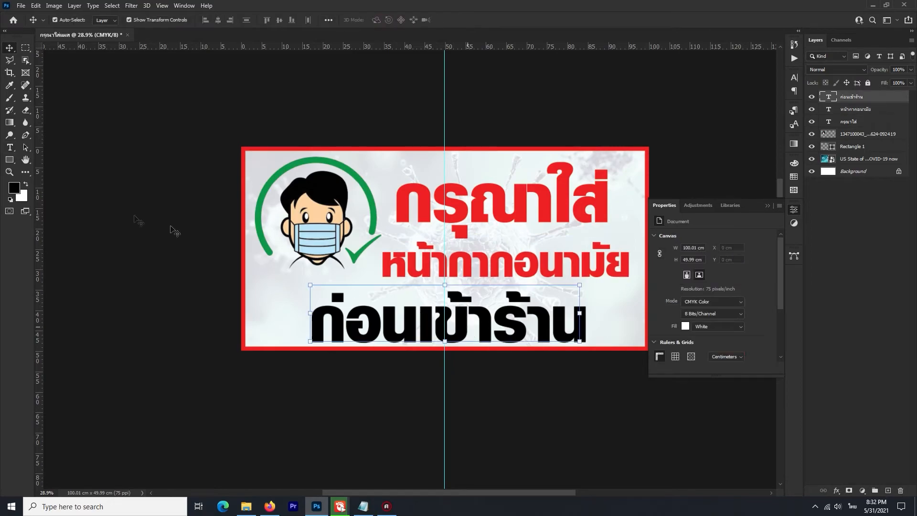
click(10, 147)
click(464, 327)
key(ctrl+a)
click(383, 19)
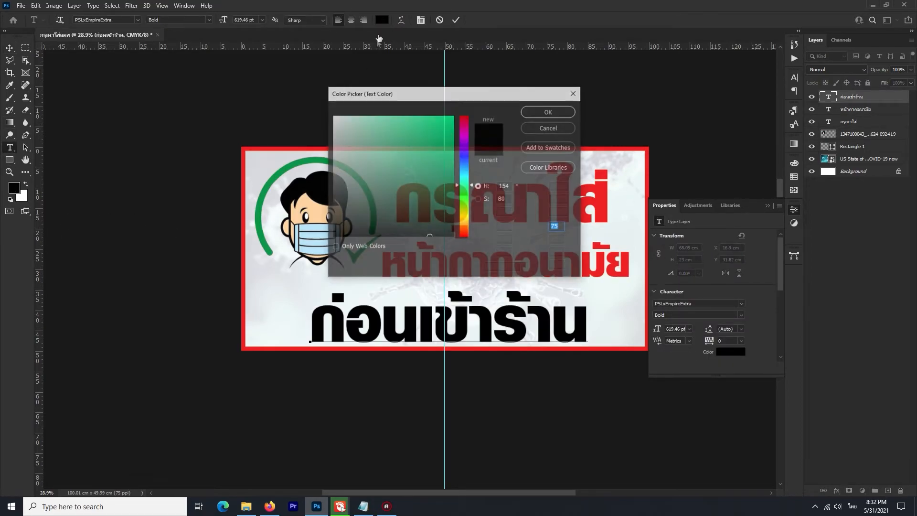
click(418, 133)
click(466, 117)
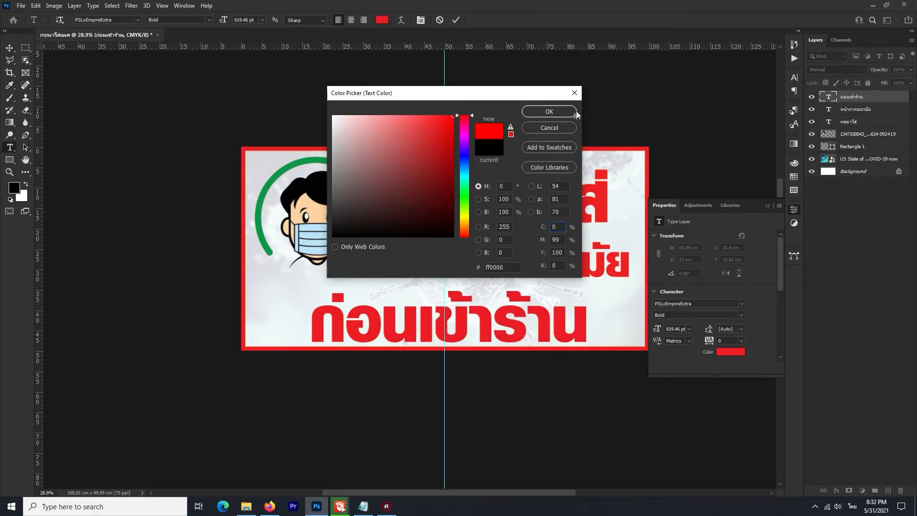
click(572, 113)
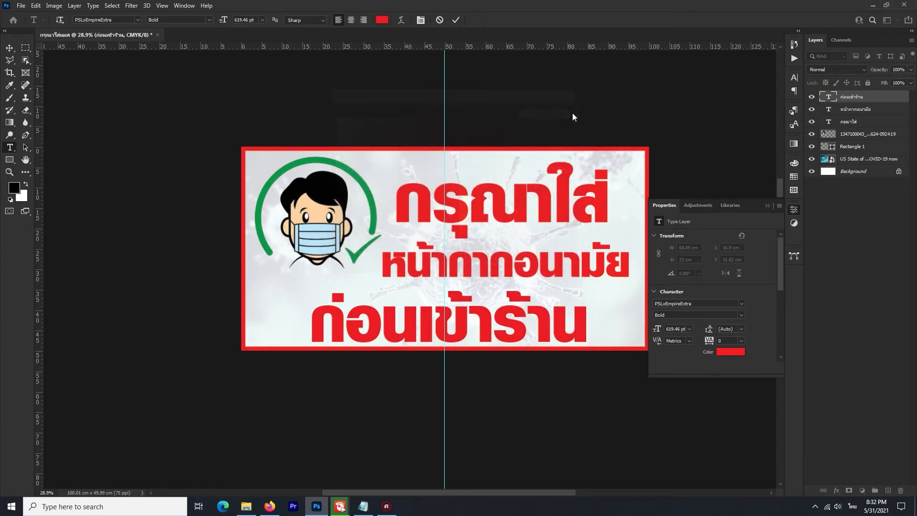
click(11, 47)
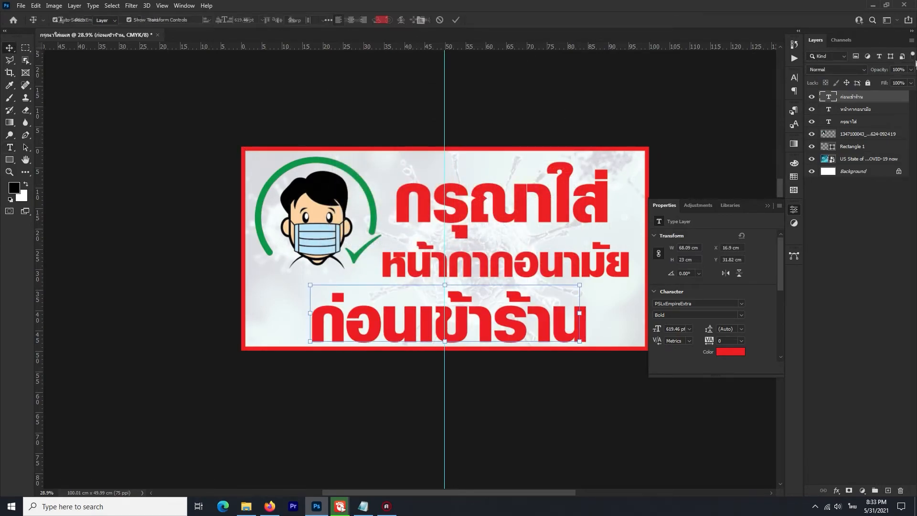
Give the "ก่อนเข้าร้าน" line an 18 px white outside stroke and a drop shadow with 26 px distance.
double_click(899, 97)
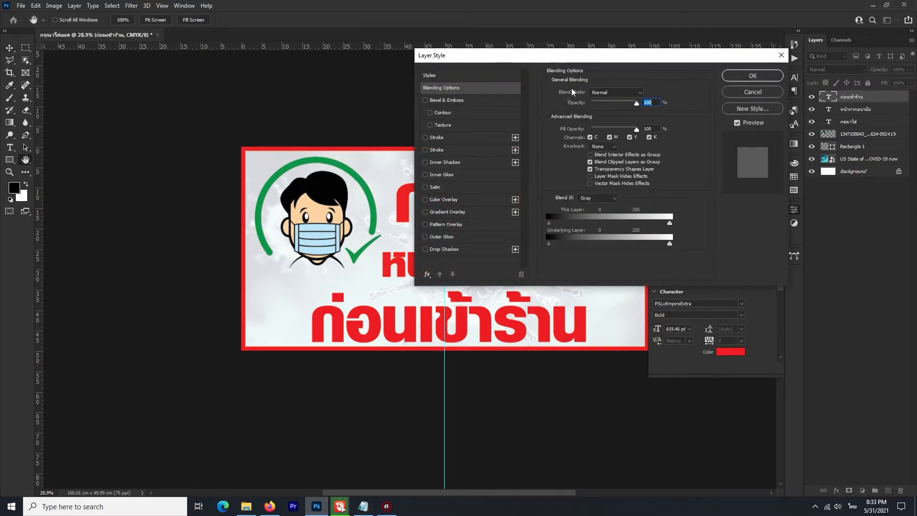
click(442, 137)
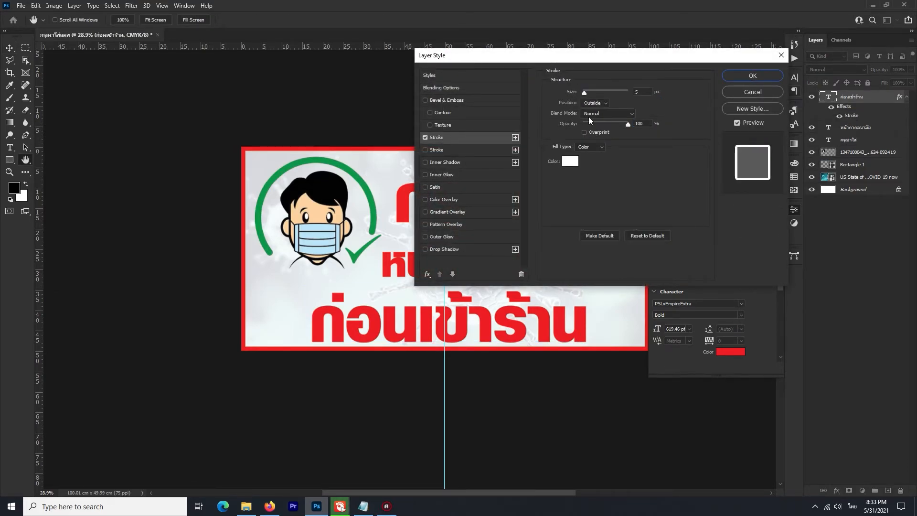
drag(587, 94, 589, 95)
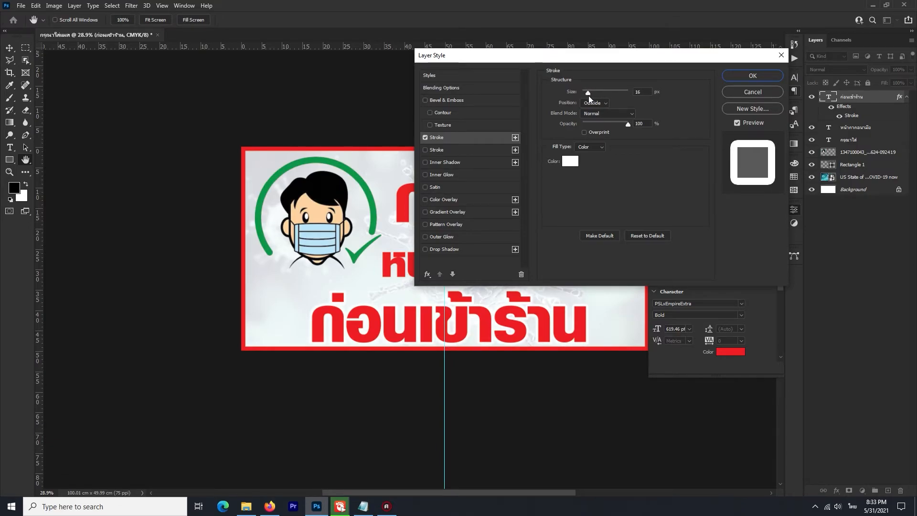
click(445, 249)
drag(584, 135, 595, 138)
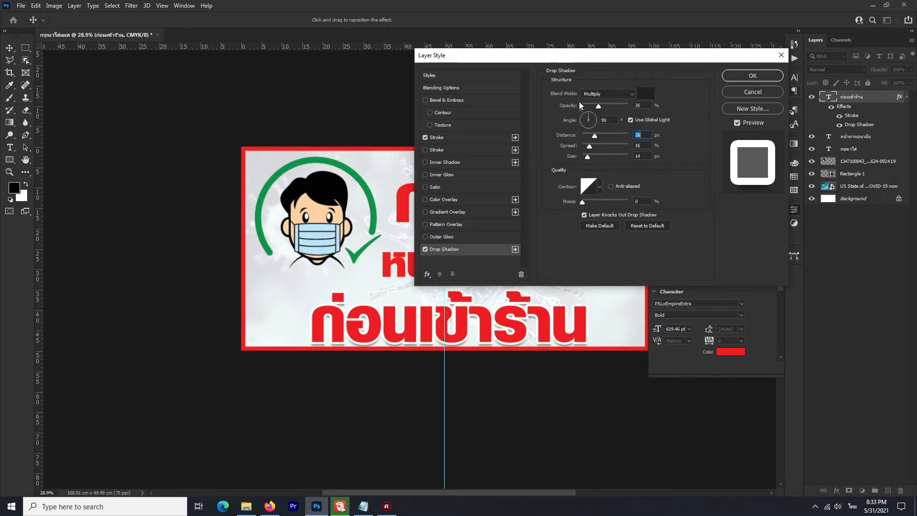
click(472, 139)
drag(589, 93, 588, 95)
click(726, 76)
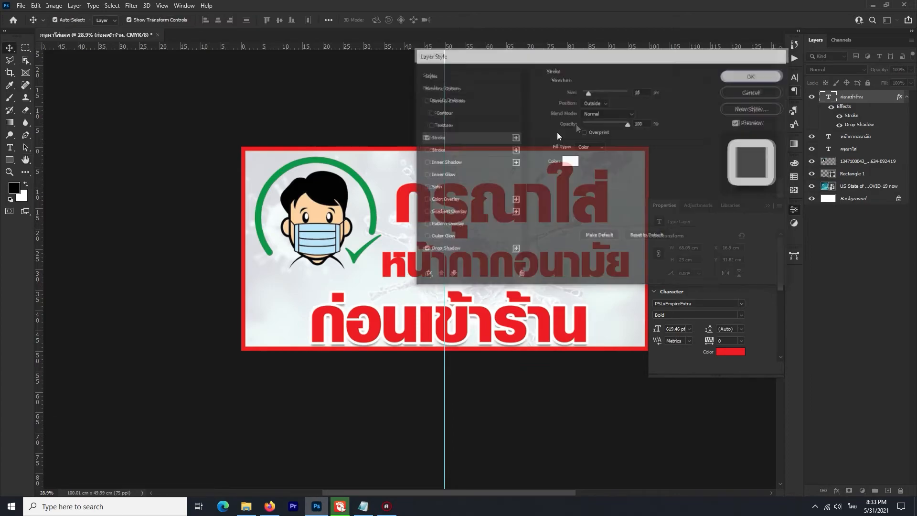
Apply the same 18 px white stroke and drop shadow to the "กรุณาใส่" heading.
key(v)
click(436, 200)
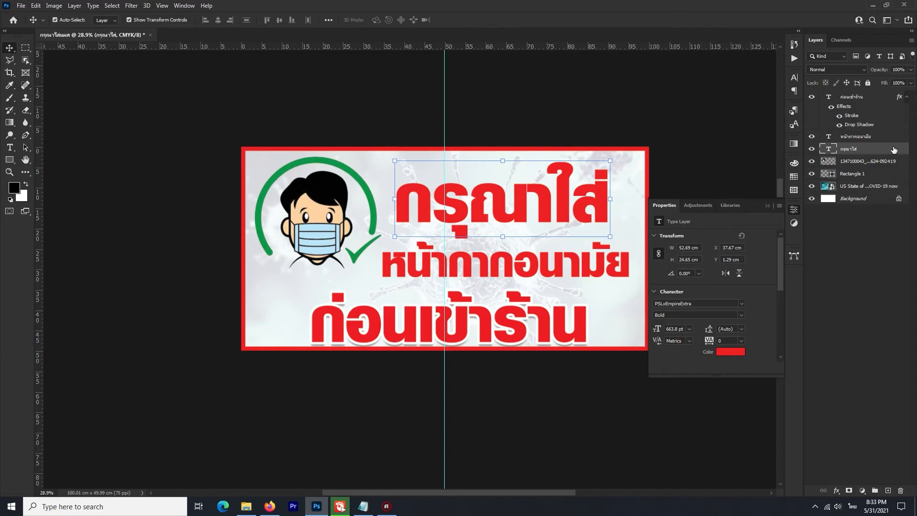
double_click(881, 150)
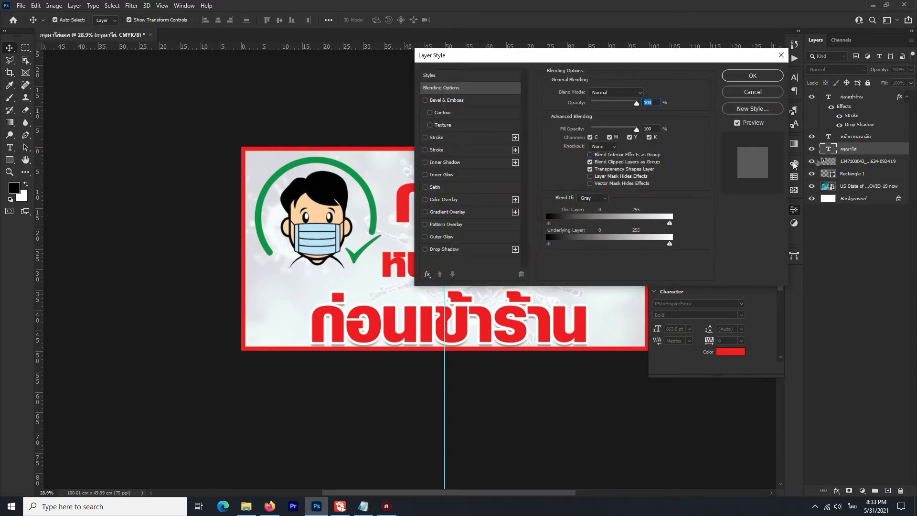
click(442, 139)
click(472, 251)
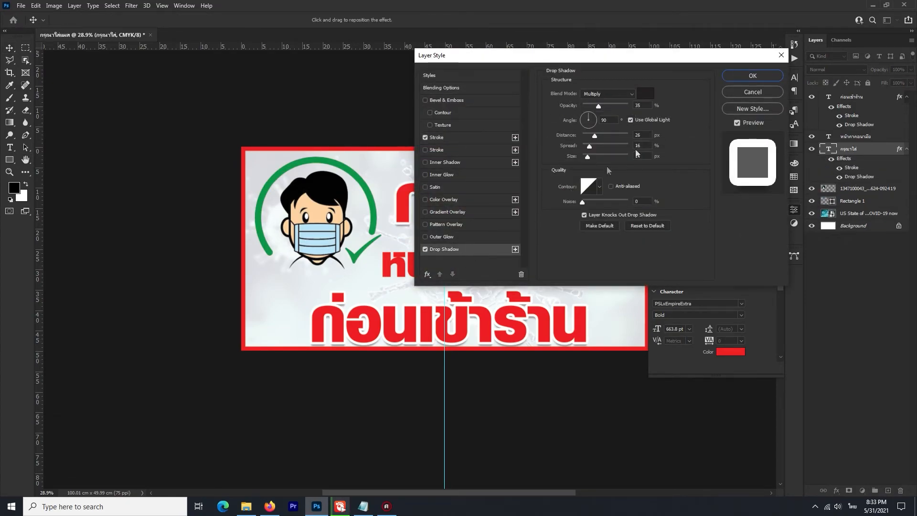
click(754, 76)
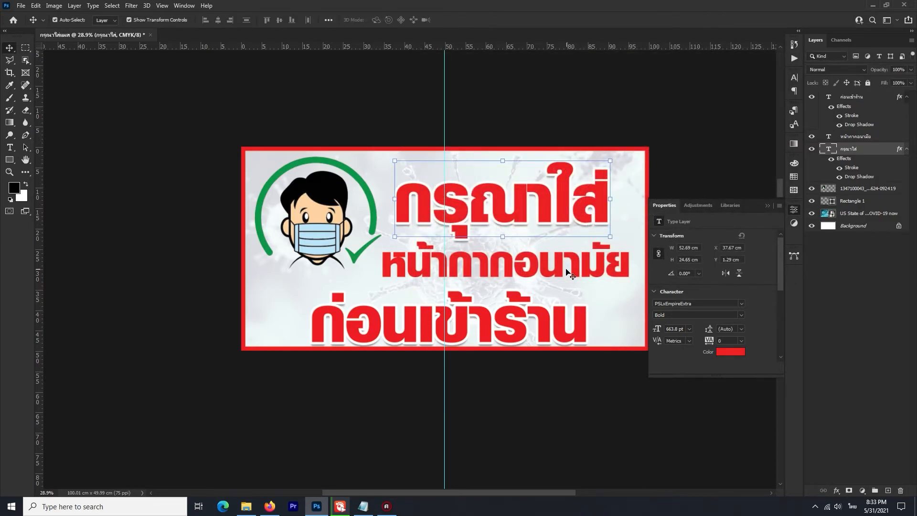
Add a matching 18 px white stroke and drop shadow to the "หน้ากากอนามัย" line.
click(881, 139)
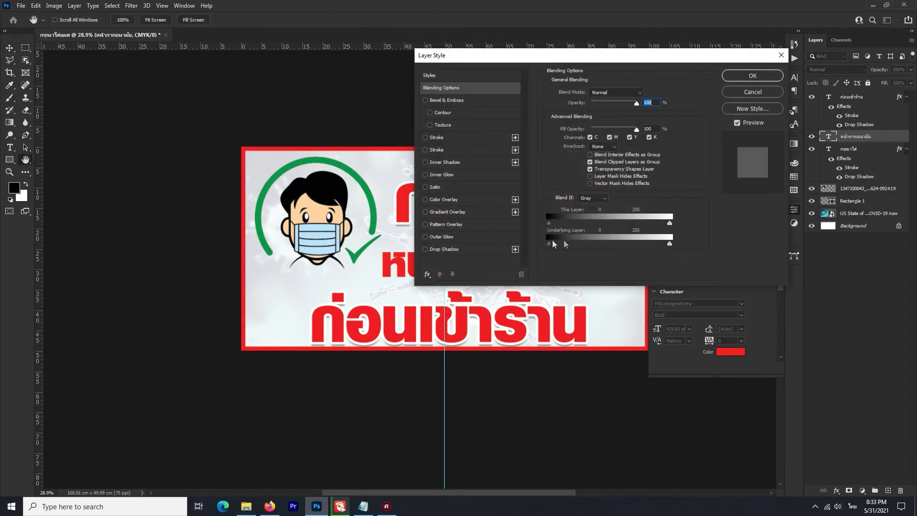
click(438, 139)
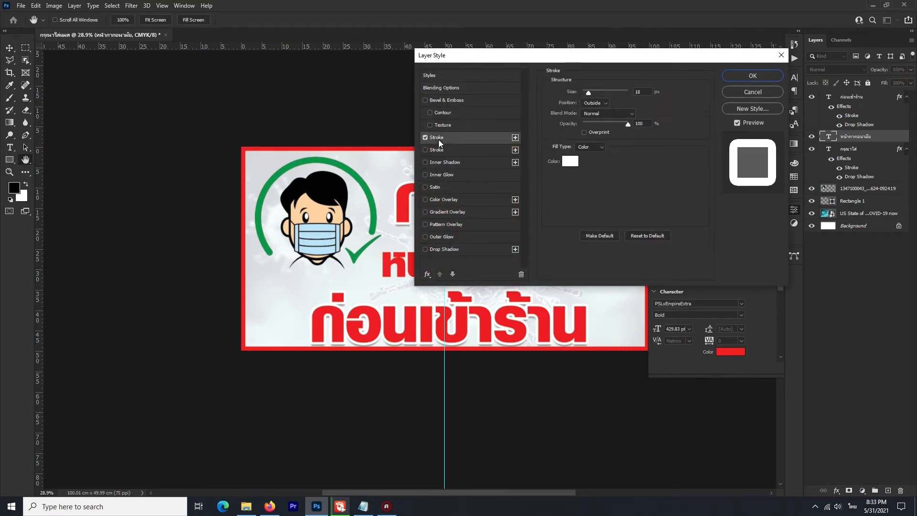
click(445, 249)
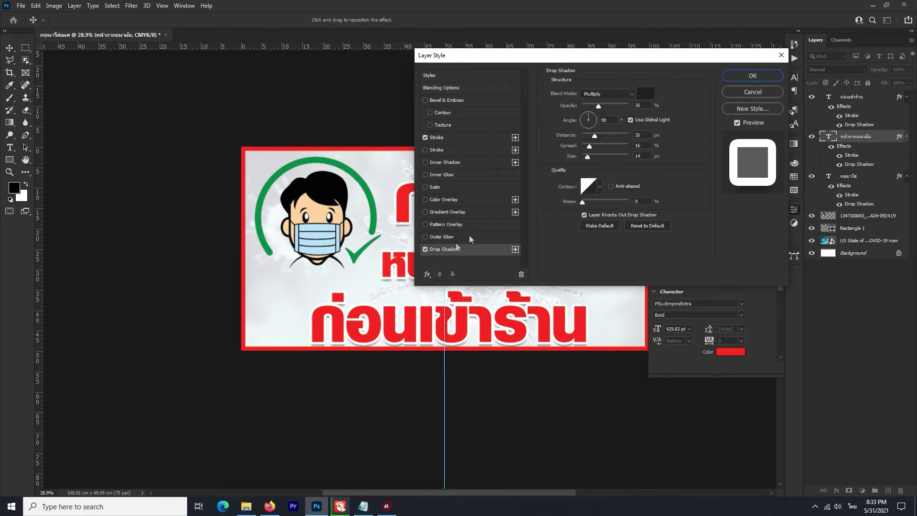
click(745, 77)
click(710, 98)
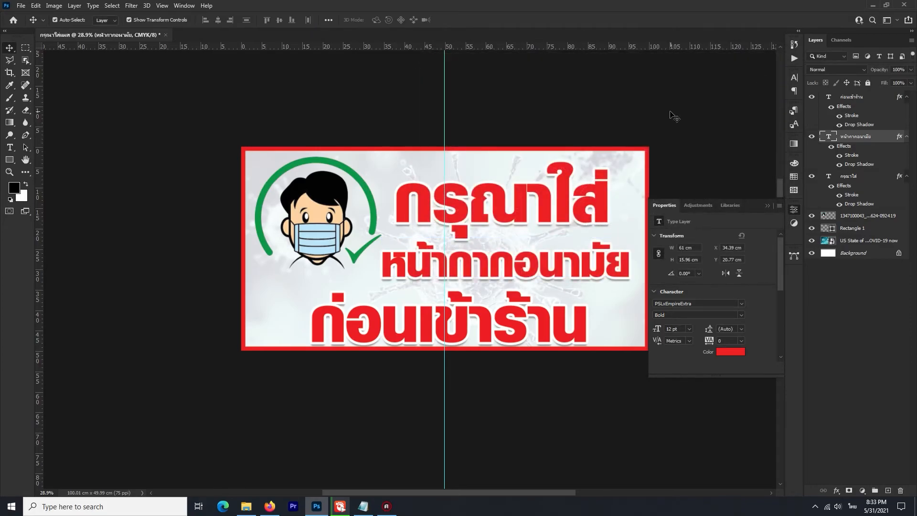
Switch to Notepad, set it beside the sign and add the line "เสร็จแล้วครับ แบบป้ายง่ายๆ ในช่วงโควิด" to the notes.
click(363, 506)
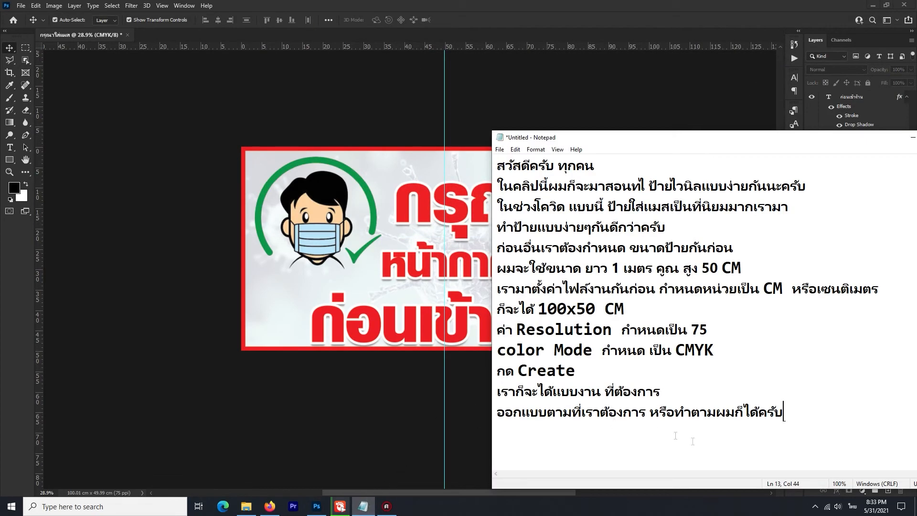
drag(644, 140, 712, 107)
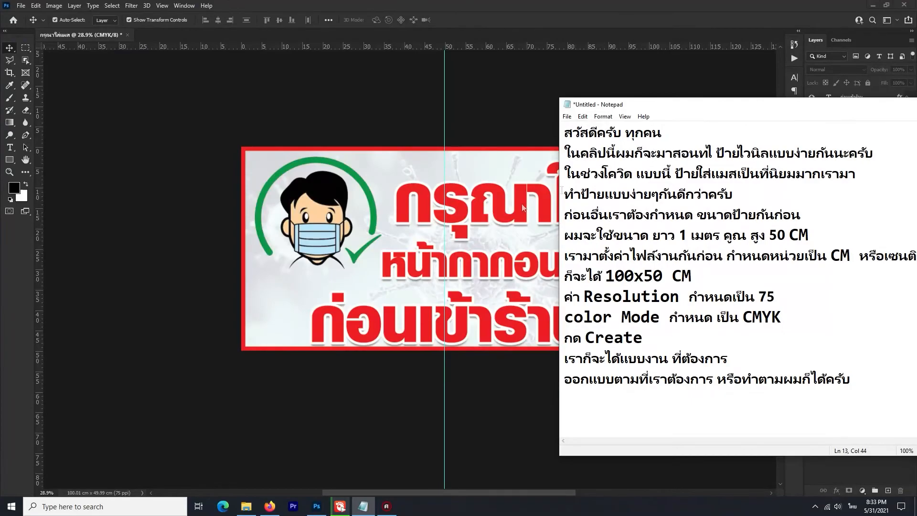
scroll(421, 235, down, 5)
scroll(418, 240, down, 3)
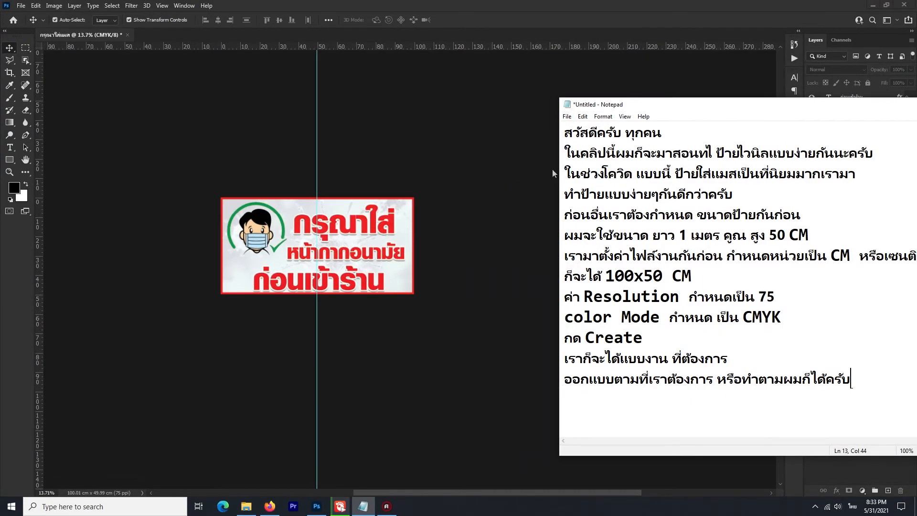
drag(723, 112, 674, 63)
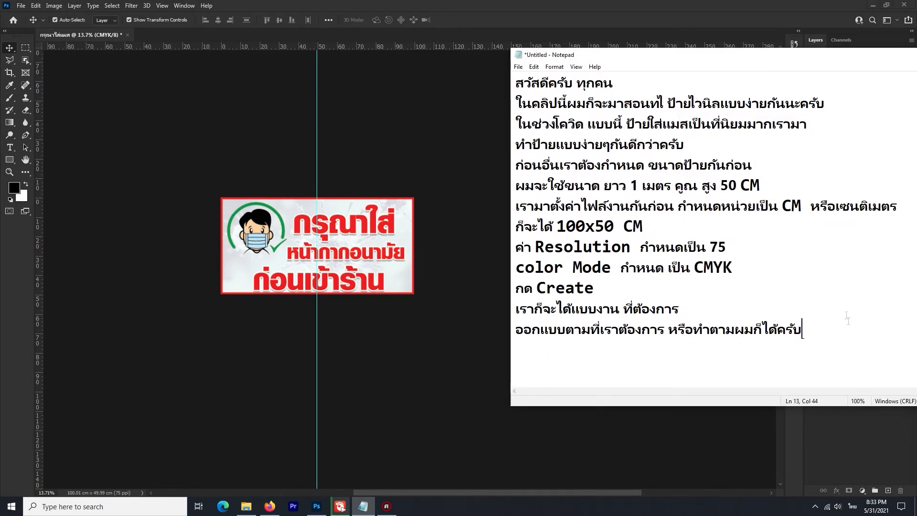
key(Return)
text(เสร็จแล้วครับ)
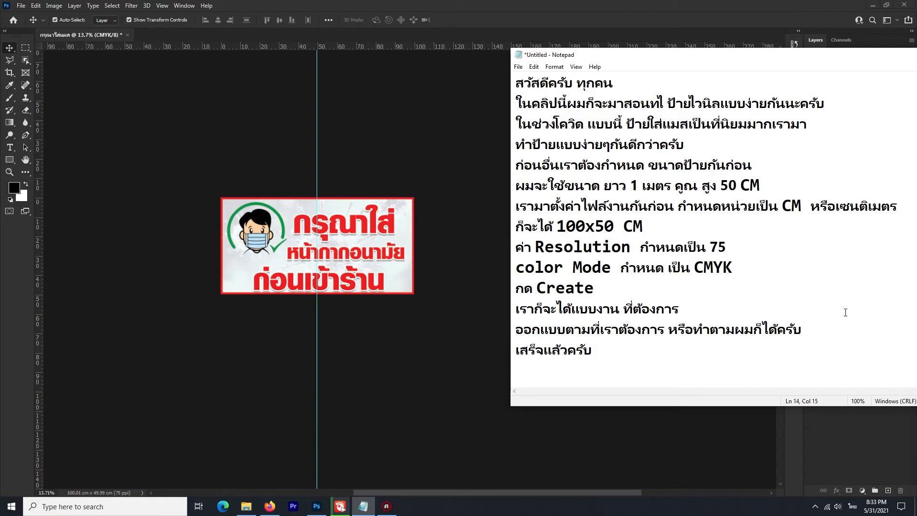
text(แบบป้ายง่าย)
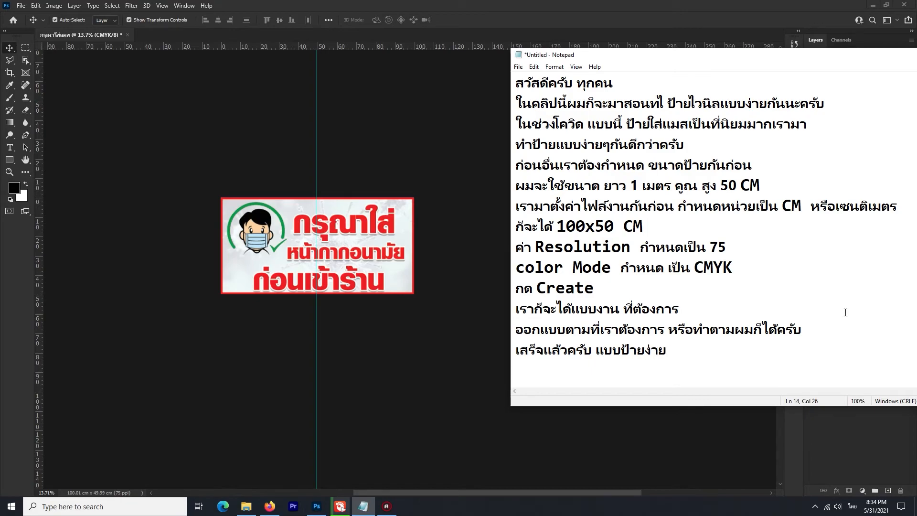
text(ๆ ในช่วงโค)
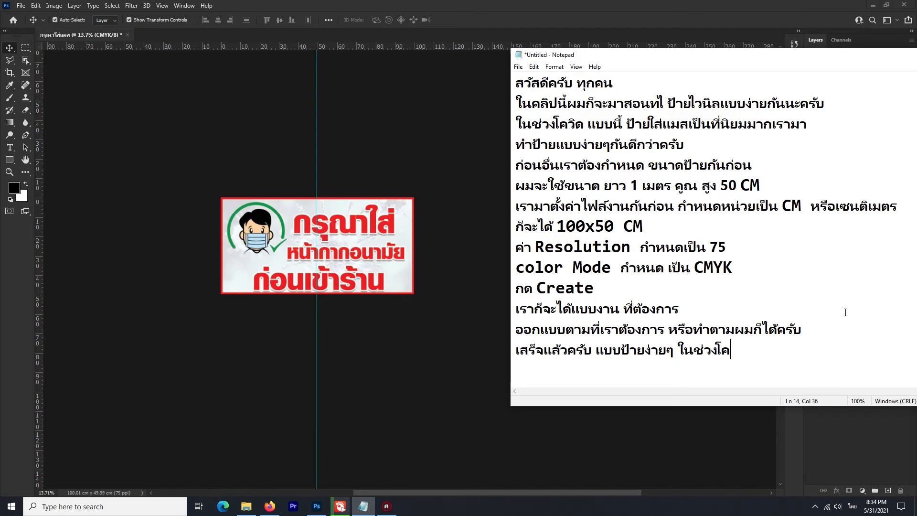
text(วิด)
Write "Save ไฟล์ เป็น .Tiff" on a new line of the notes.
key(Return)
text(ฆ)
key(BackSpace)
key(grave)
text(Save)
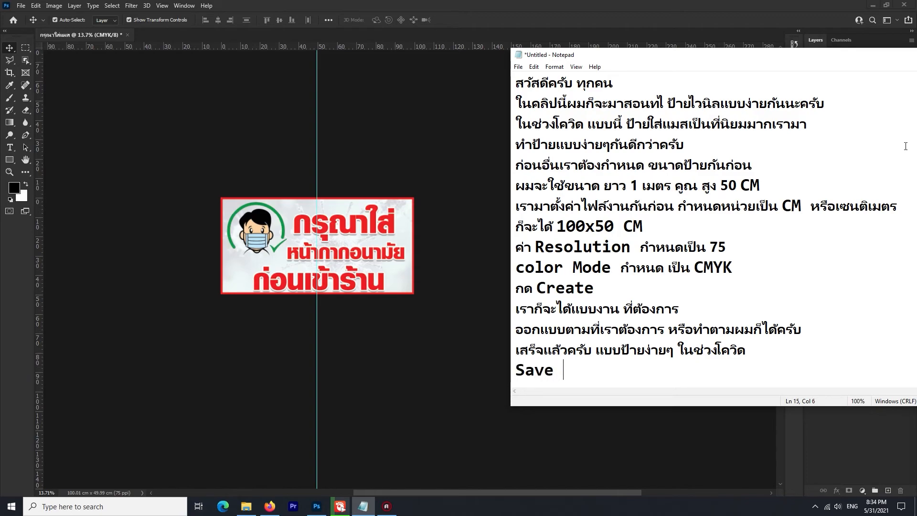
key(grave)
text(ไฟล์ เป็น .)
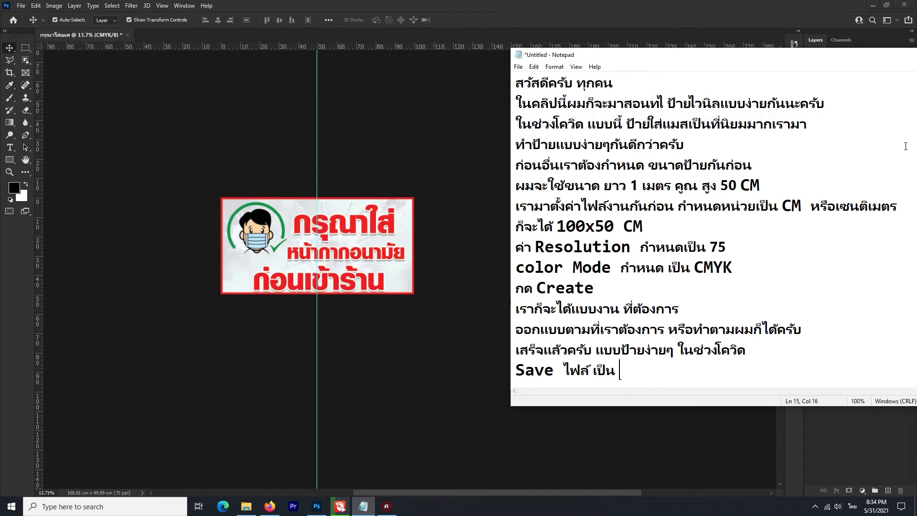
key(grave)
text(Tiff)
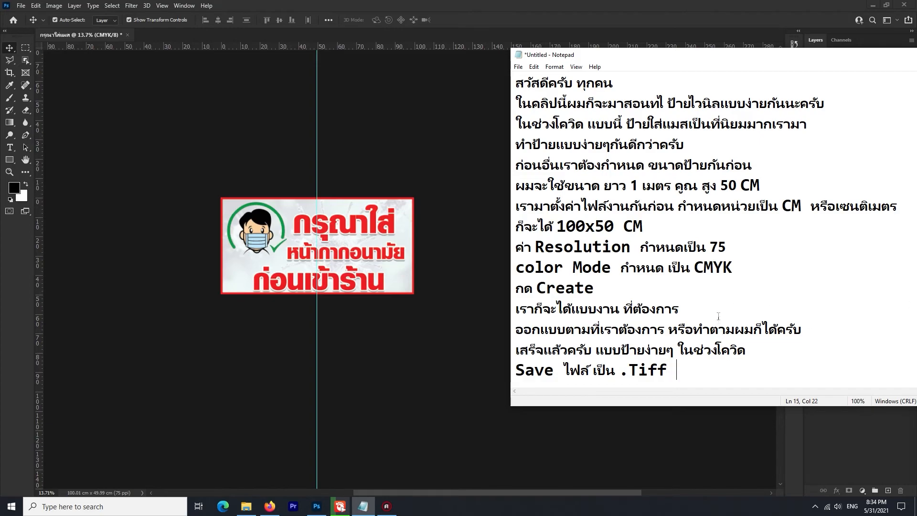
Continue the .Tiff line with "ย้ำว่าต้องเป็น .Tiff เท่านั้น".
text( phe)
key(BackSpace)
key(BackSpace)
key(BackSpace)
key(alt+shift)
text(ย้ำ ว่าต้อง)
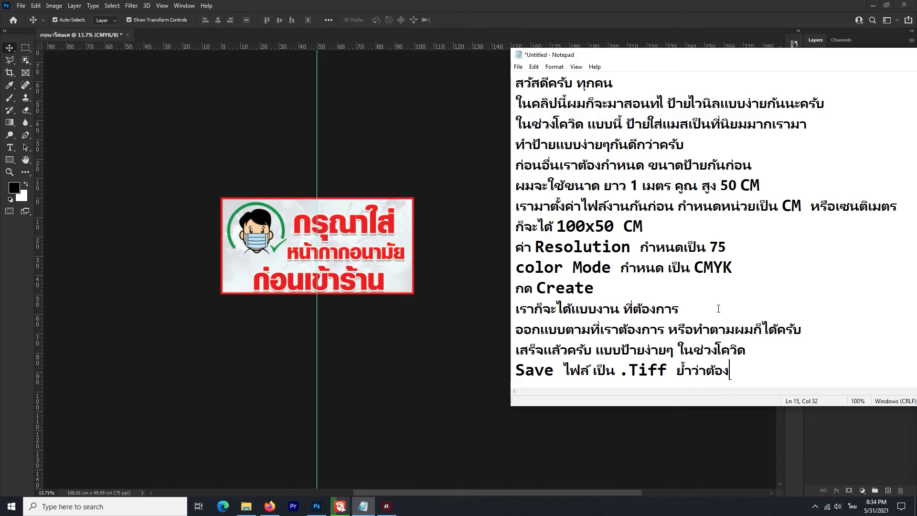
text(เป็น .)
key(alt+shift)
text(Ti)
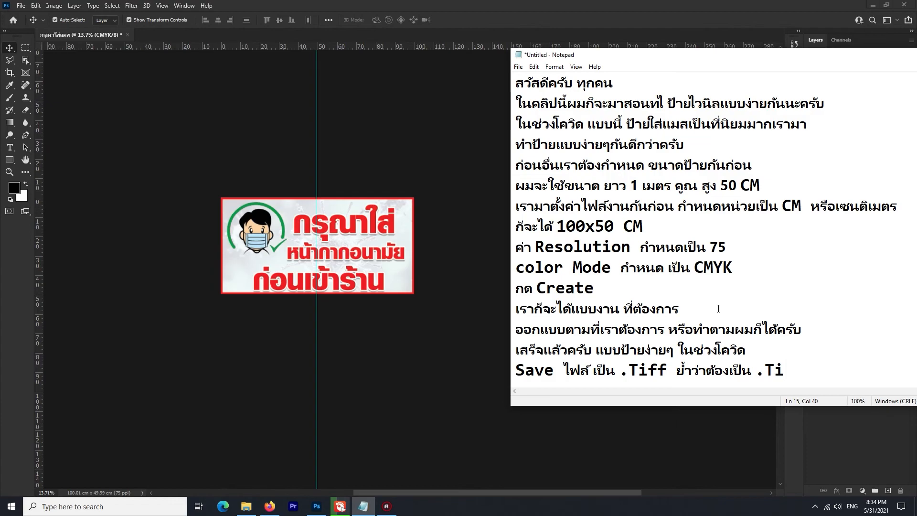
text(f )
text(gf)
key(BackSpace)
key(BackSpace)
text(f)
key(alt+shift)
text(เท่านั้น)
Add the new note line "แล้วส่งให้ร้านปริ้นได้เลยครับ".
key(Return)
text(แล้วส่งให้ร้านป)
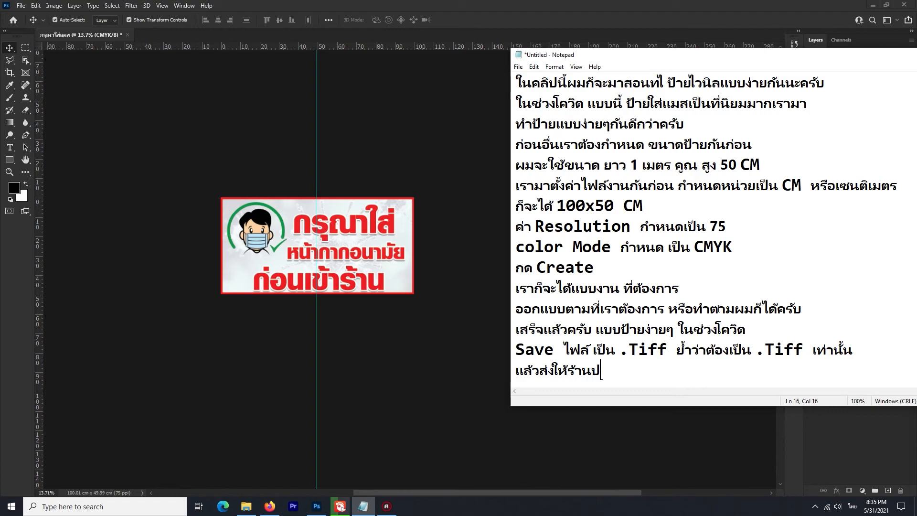
text(ริ้นได้เลยครับ)
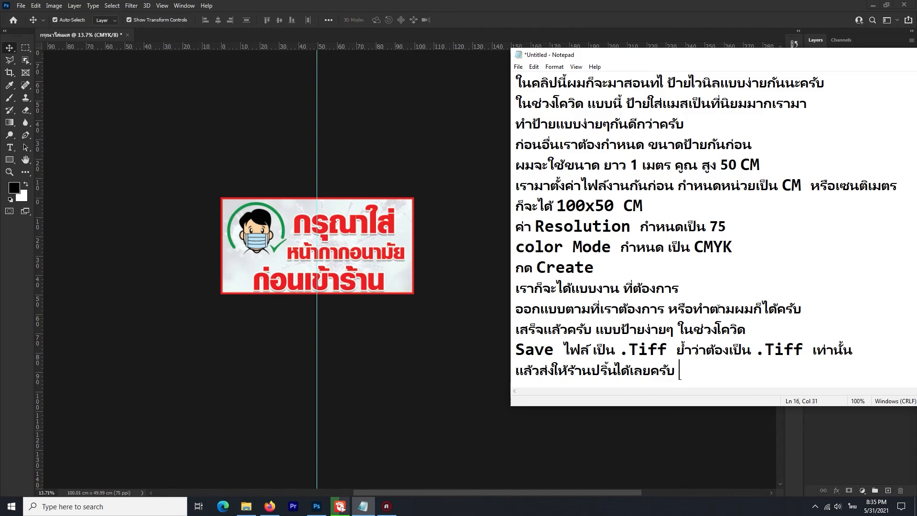
Append the reminder "และอย่าลืม รวม layer" to the print-shop line.
text(และอย่าลืม)
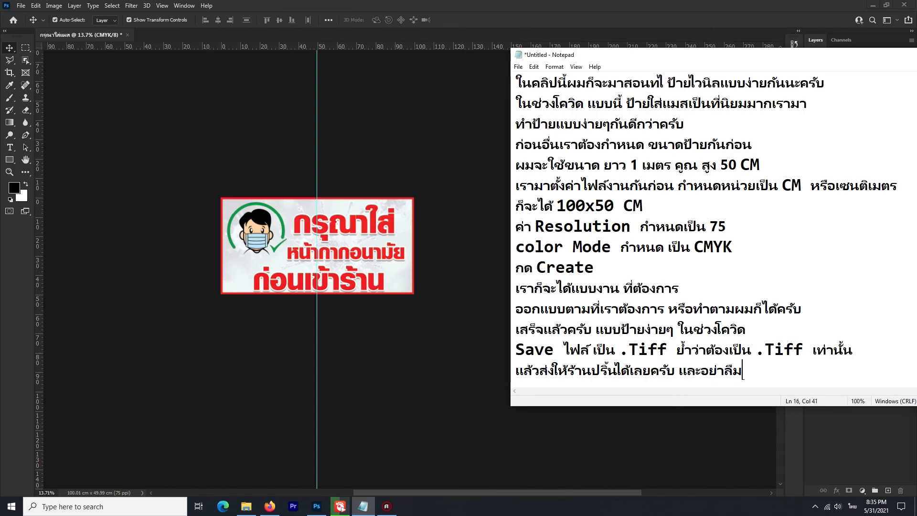
text( รว)
text(มเลเย)
key(BackSpace)
key(BackSpace)
key(BackSpace)
key(BackSpace)
key(grave)
text(layer)
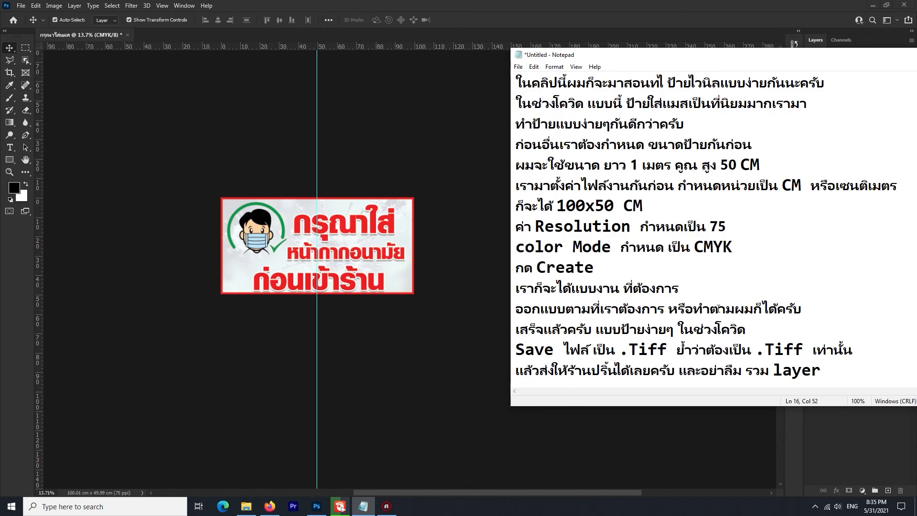
Finish the layer reminder with "File ด้วยครับ" and start a new line in the notes.
key(grave)
text(ดรสำ)
key(BackSpace)
key(BackSpace)
key(BackSpace)
key(BackSpace)
key(grave)
text(-v)
key(BackSpace)
key(BackSpace)
text(File)
key(grave)
text(ด้วยคร)
key(Return)
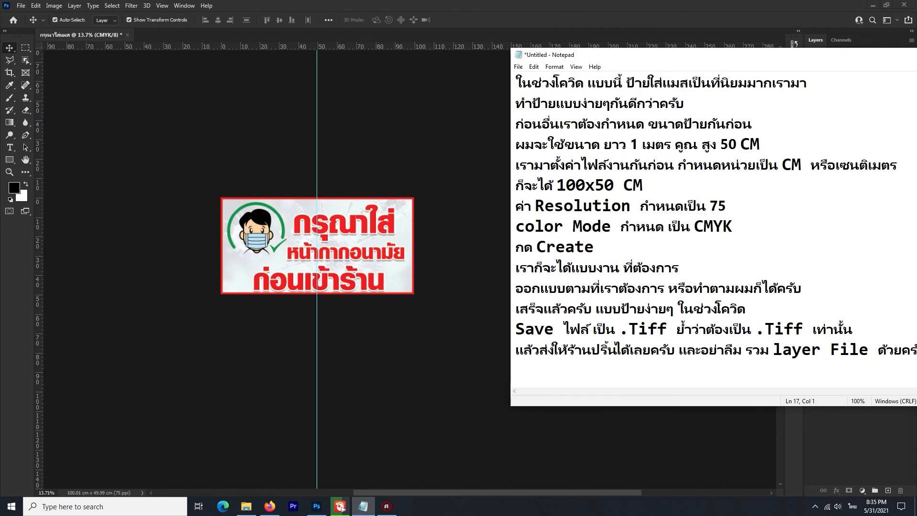